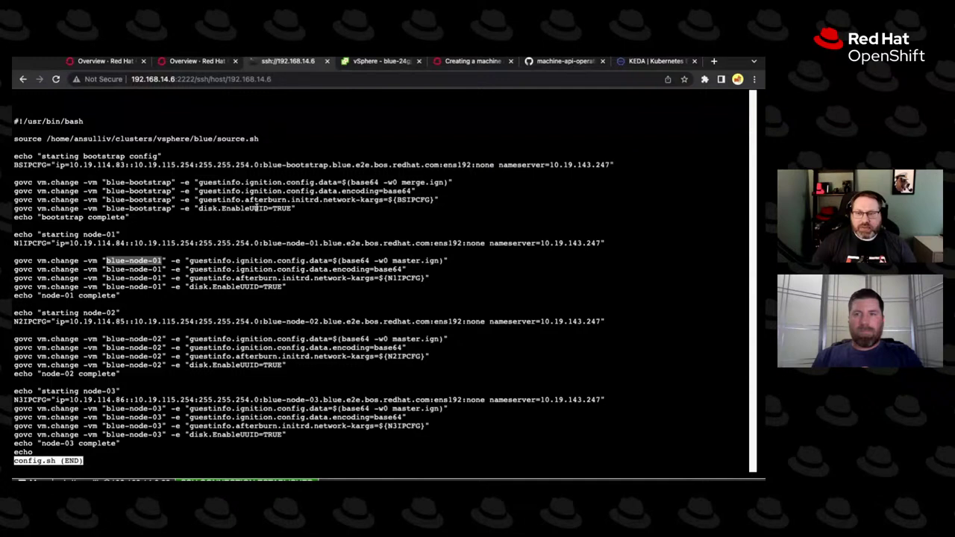
# Review the bootstrap VM's ignition data, encoding, network-kargs and disk.EnableUUID settings in config.sh, and exit the file viewer.
pyautogui.moveTo(246, 183); pyautogui.dragTo(453, 183)
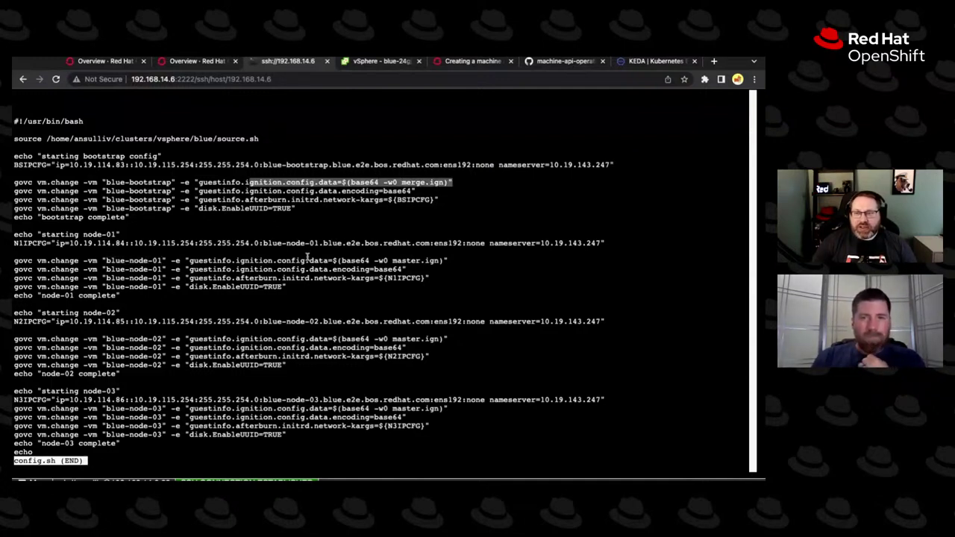
pyautogui.moveTo(249, 191); pyautogui.dragTo(415, 191)
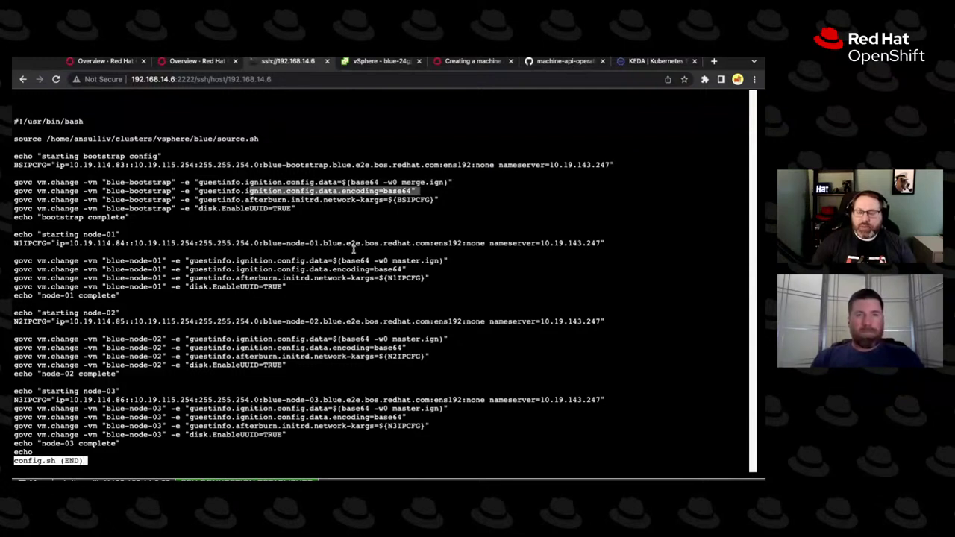
pyautogui.click(284, 200)
pyautogui.moveTo(254, 200); pyautogui.dragTo(439, 200)
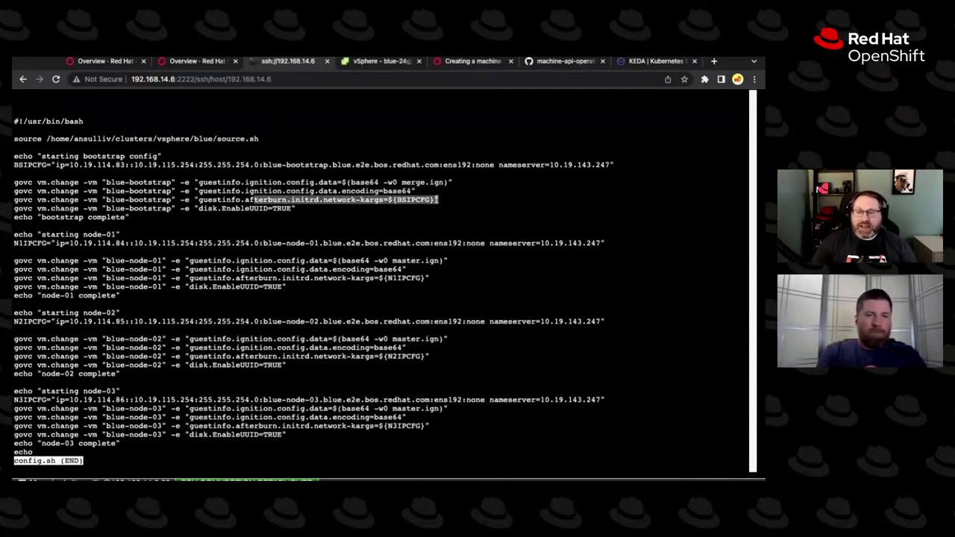
pyautogui.click(271, 216)
pyautogui.moveTo(197, 209); pyautogui.dragTo(298, 209)
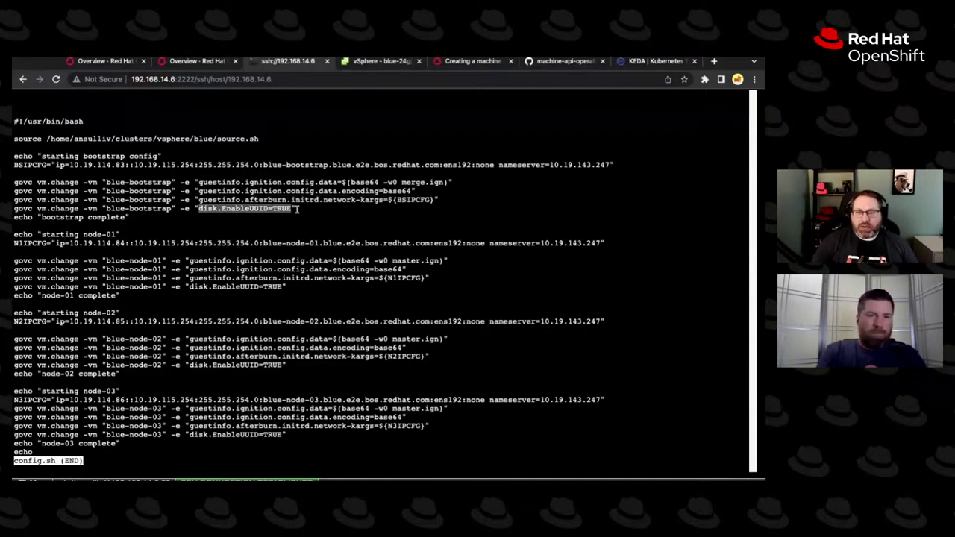
pyautogui.click(303, 224)
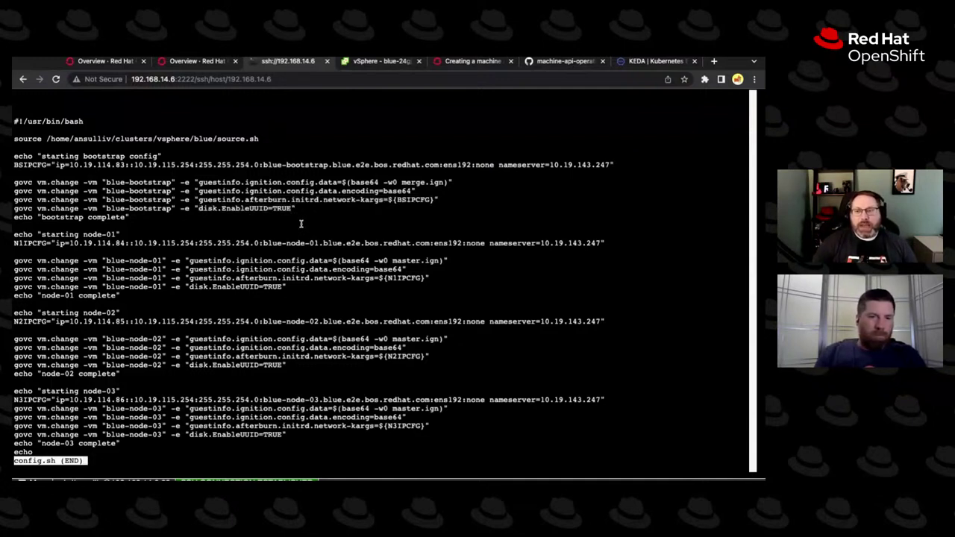
pyautogui.moveTo(62, 166)
pyautogui.mouseDown()
pyautogui.moveTo(224, 165)
pyautogui.moveTo(60, 165)
pyautogui.mouseUp()
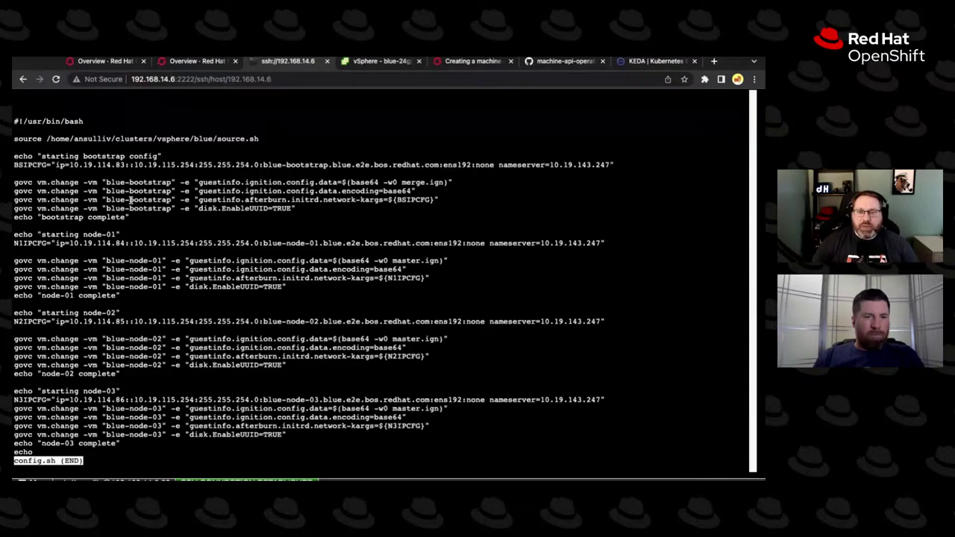
pyautogui.scroll(-1, 158, 194)
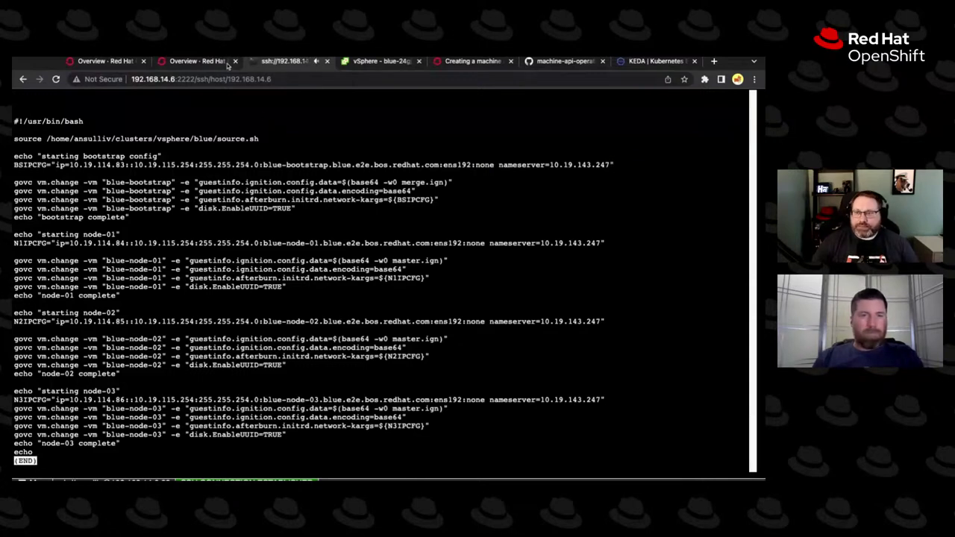
pyautogui.press('q')
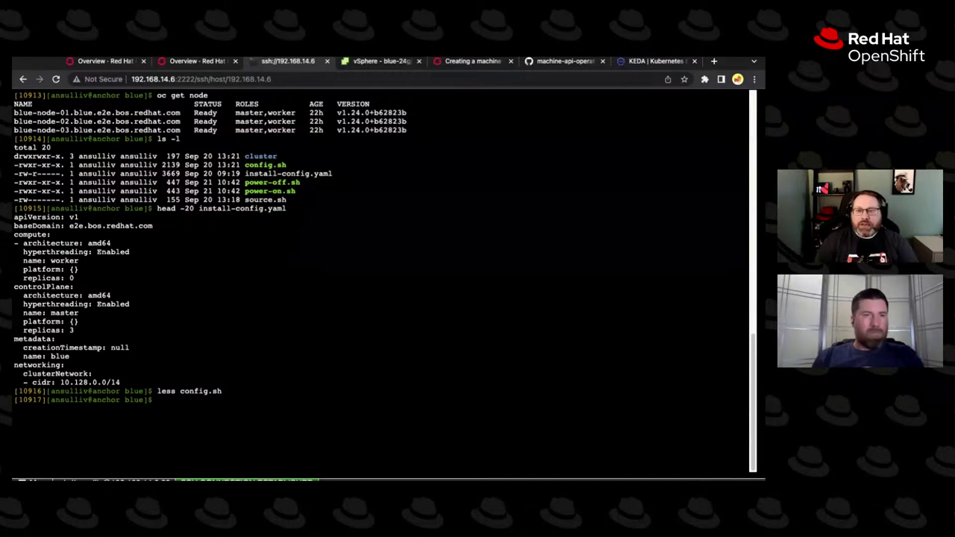
# Switch to the vSphere Client and look over the virtual machines in the blue-24gjh folder.
pyautogui.click(373, 62)
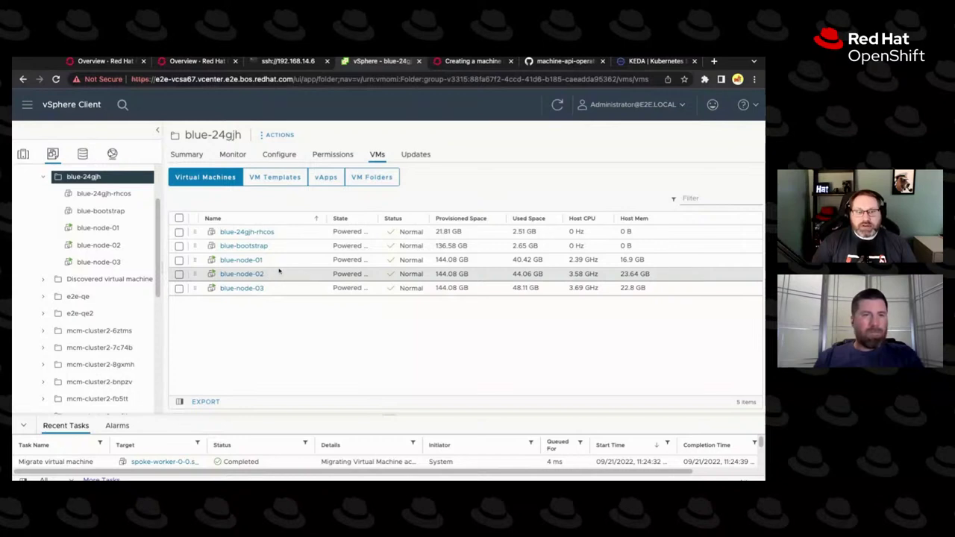
pyautogui.scroll(-2, 115, 273)
pyautogui.scroll(3, 94, 270)
pyautogui.scroll(1, 114, 270)
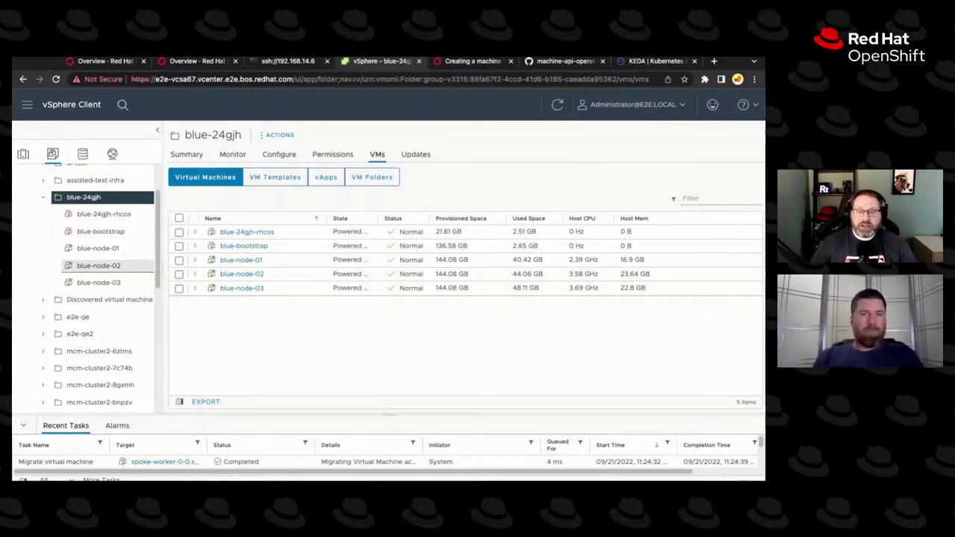
# Switch to the blue cluster's OpenShift console overview and highlight the infrastructure provider in the cluster details.
pyautogui.click(188, 62)
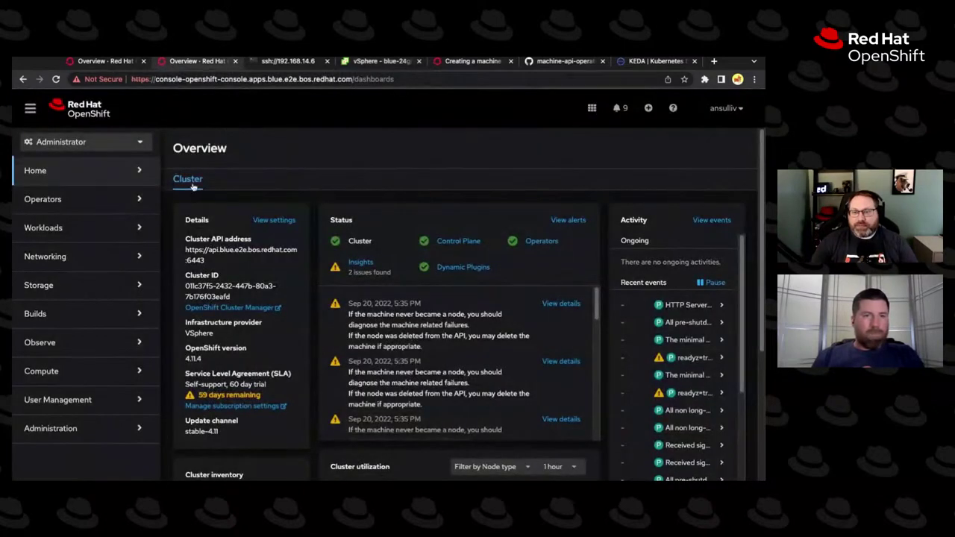
pyautogui.tripleClick(217, 258)
pyautogui.moveTo(216, 259); pyautogui.dragTo(220, 335)
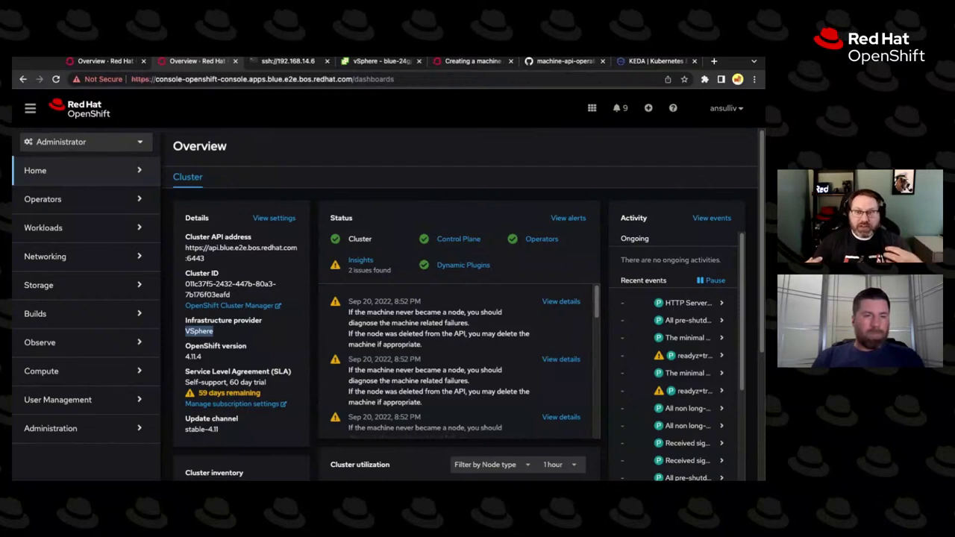
# Return to the vSphere Client and open the advanced configuration parameters of the blue-node-01 virtual machine.
pyautogui.click(262, 63)
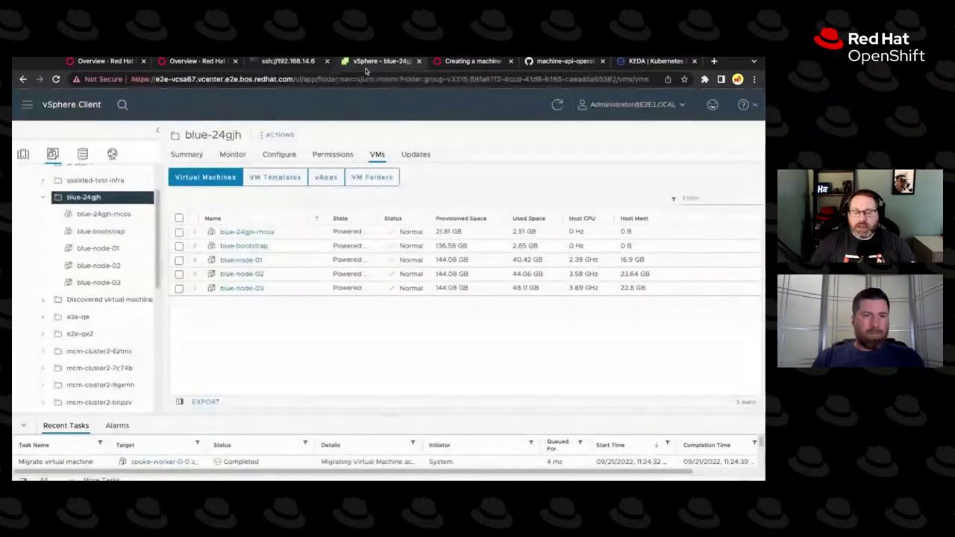
pyautogui.click(379, 61)
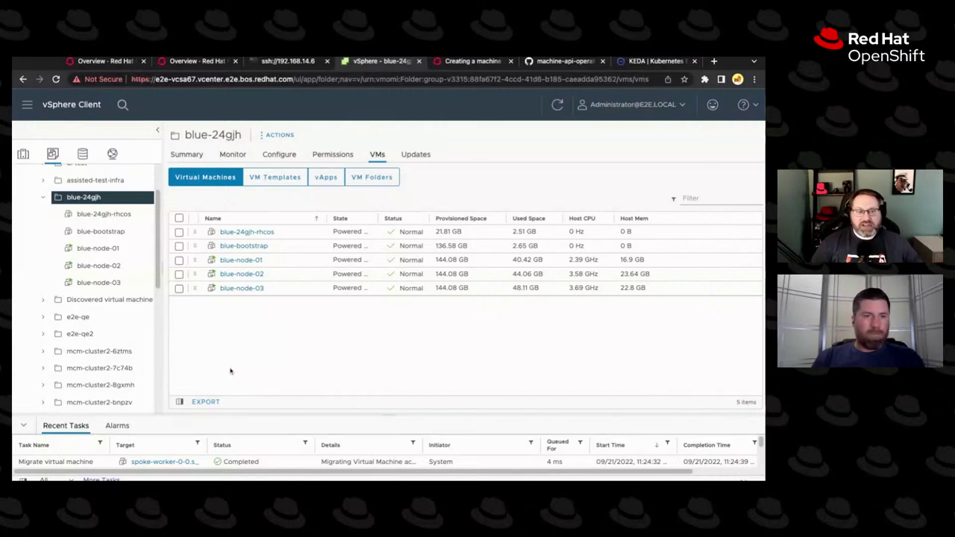
pyautogui.click(104, 248)
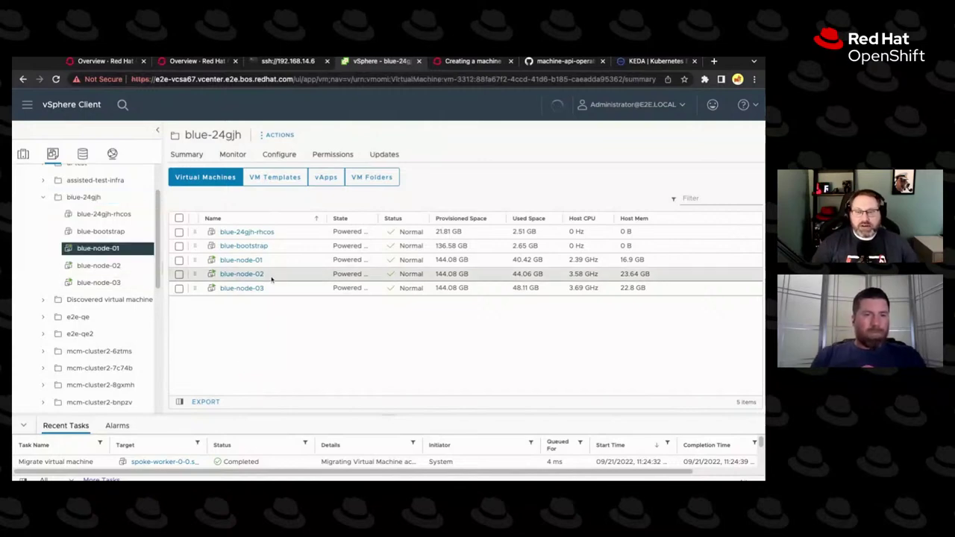
pyautogui.click(327, 136)
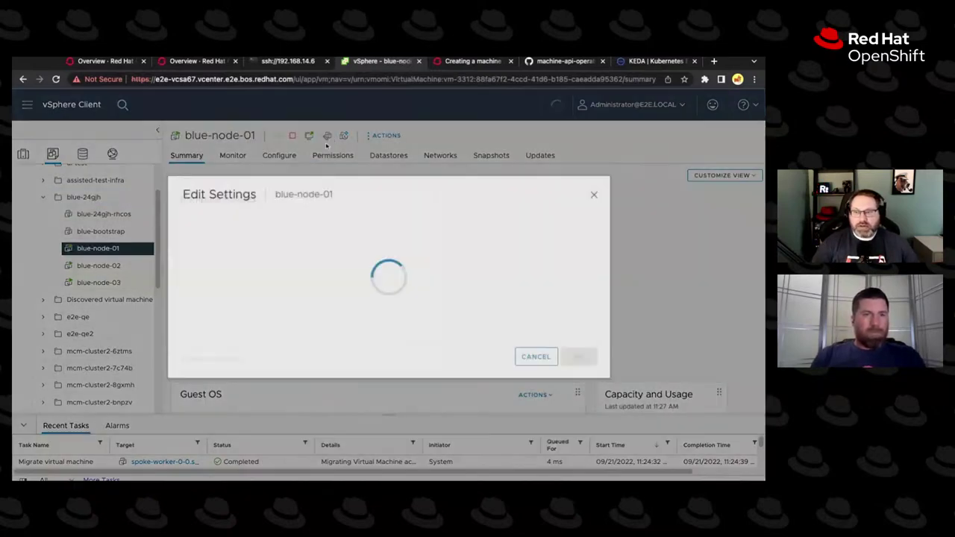
pyautogui.click(273, 167)
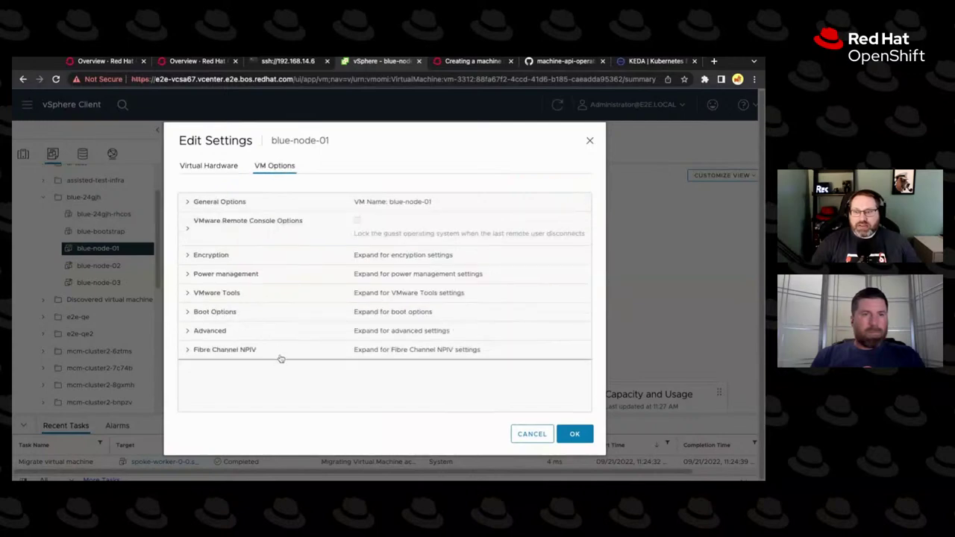
pyautogui.click(244, 331)
pyautogui.scroll(-5, 343, 358)
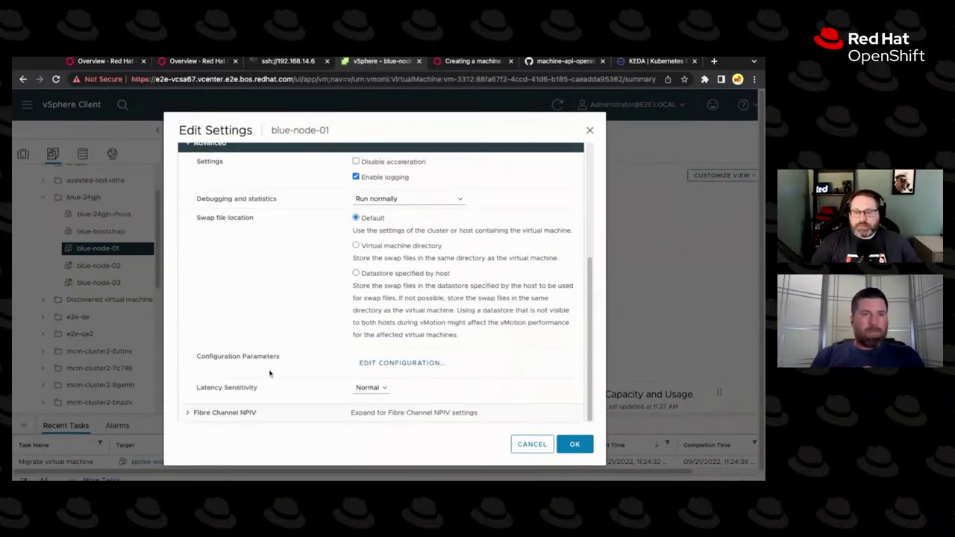
pyautogui.click(391, 364)
# Examine blue-node-01's guestinfo ignition encoding and afterburn network-kargs parameters, and close the settings without changing anything.
pyautogui.scroll(-20, 384, 365)
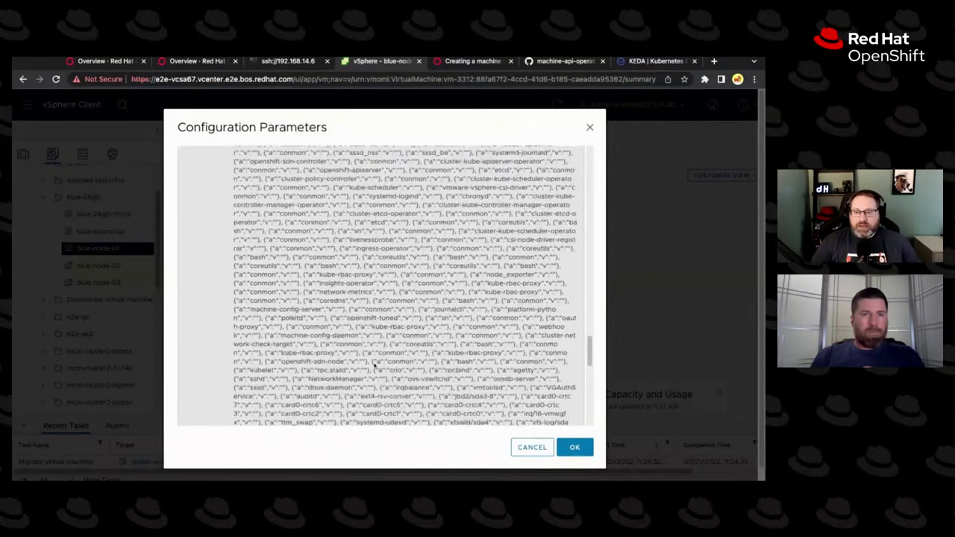
pyautogui.scroll(5, 381, 285)
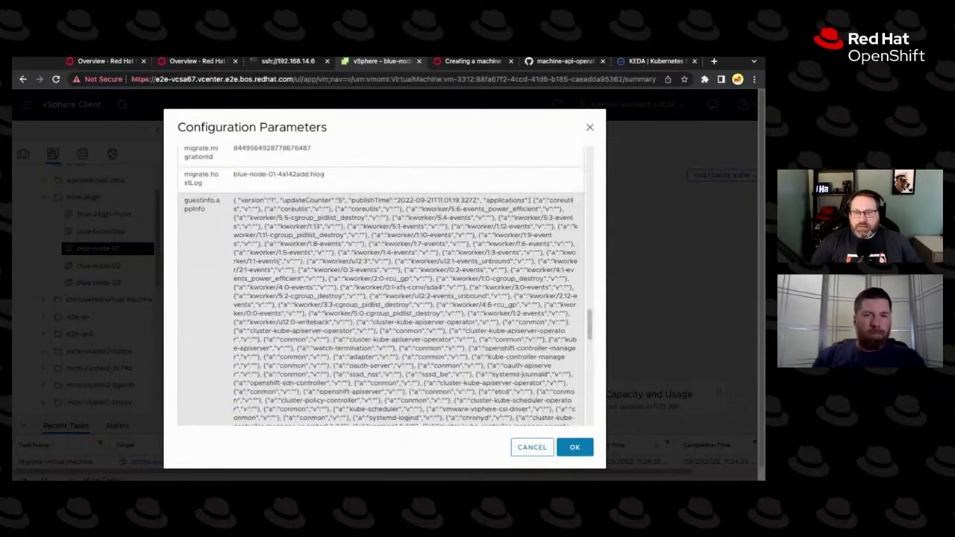
pyautogui.scroll(-1, 381, 295)
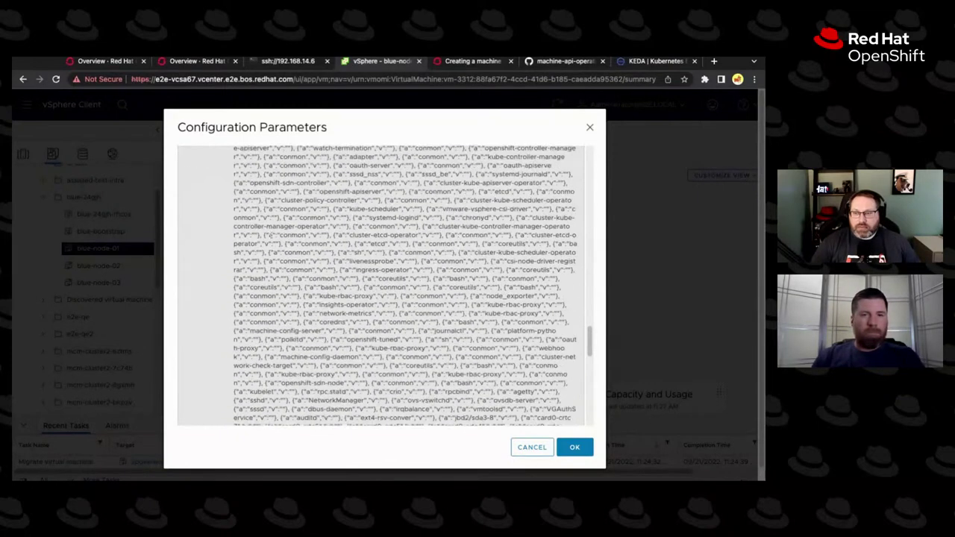
pyautogui.scroll(-6, 382, 291)
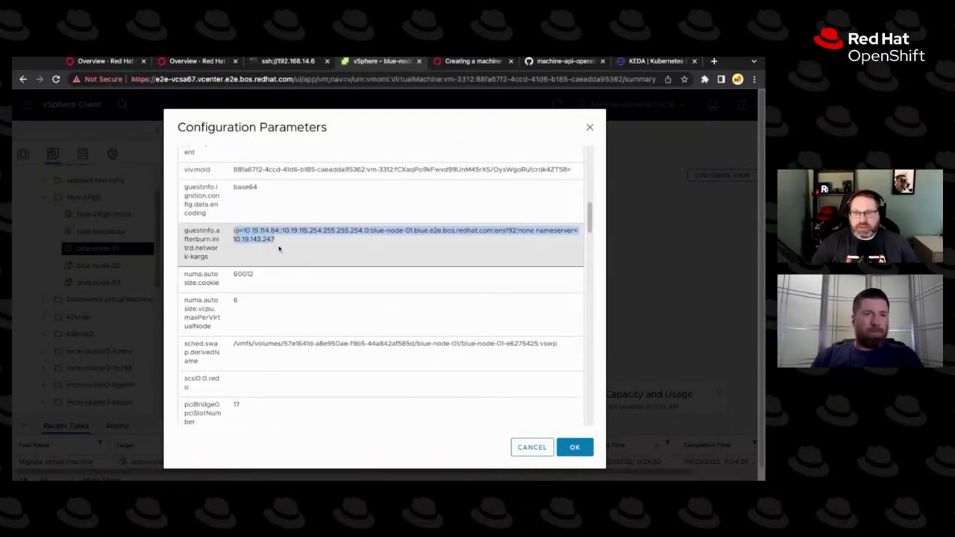
pyautogui.scroll(1, 269, 242)
pyautogui.moveTo(237, 231); pyautogui.dragTo(257, 230)
pyautogui.scroll(3, 277, 251)
pyautogui.scroll(10, 284, 256)
pyautogui.scroll(-10, 285, 257)
pyautogui.scroll(-5, 286, 256)
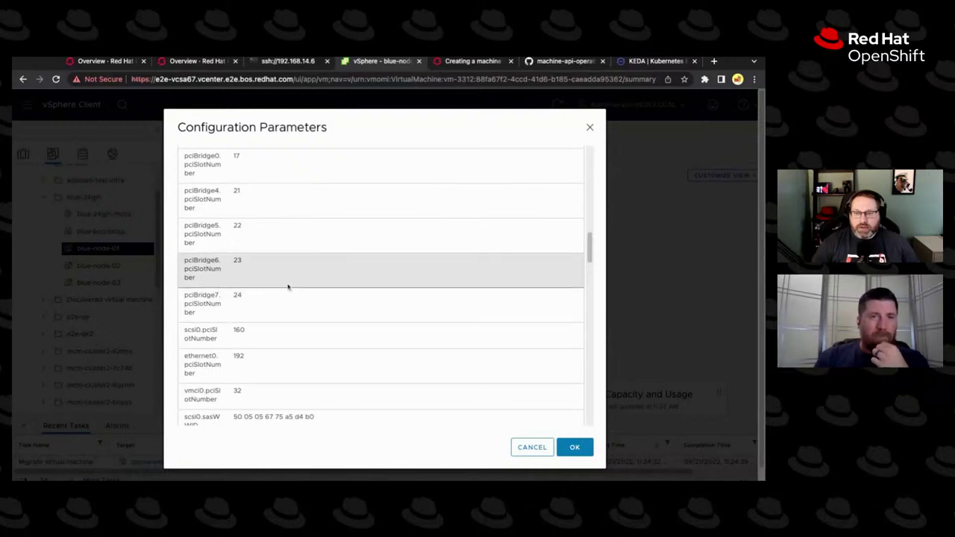
pyautogui.click(532, 446)
pyautogui.click(532, 445)
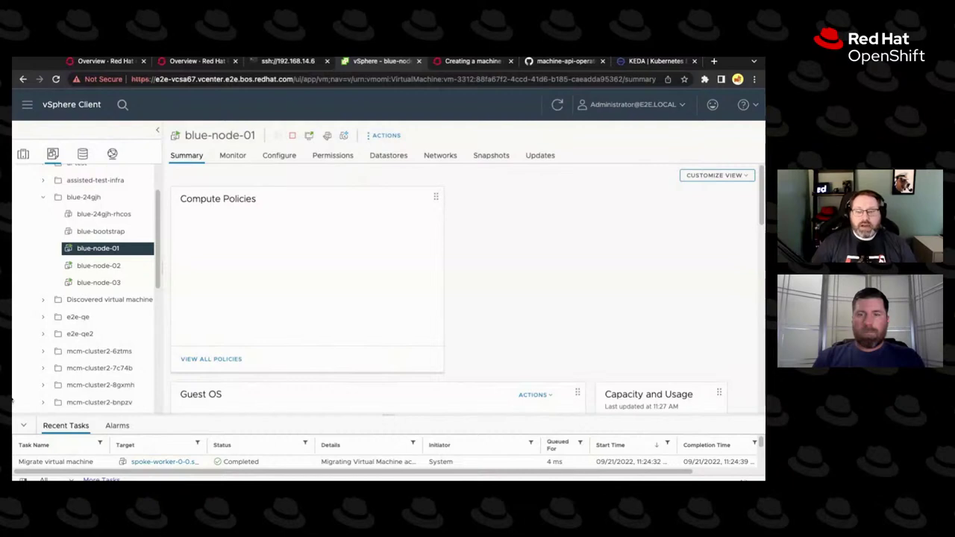
pyautogui.click(464, 333)
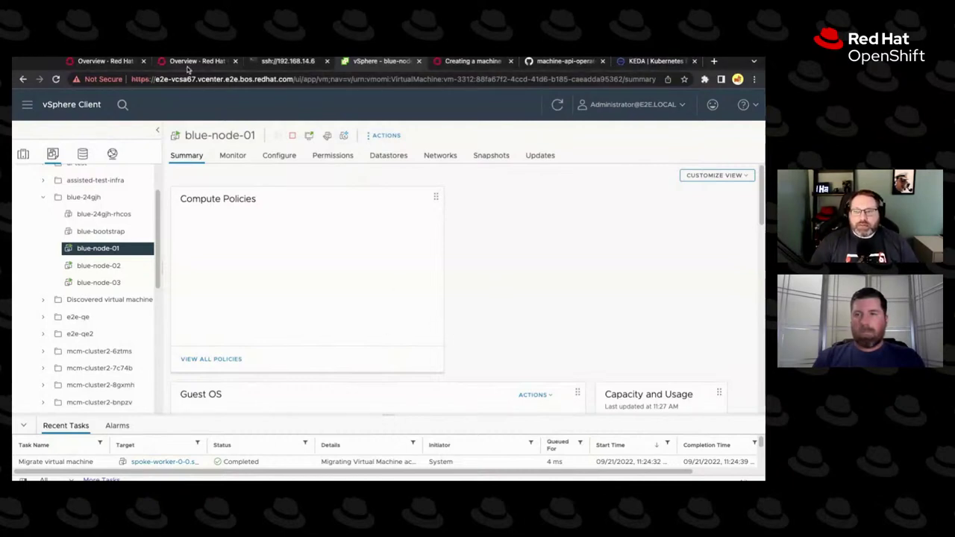
# Switch to the blue cluster's OpenShift console and view its compute nodes, followed by its machines.
pyautogui.click(187, 63)
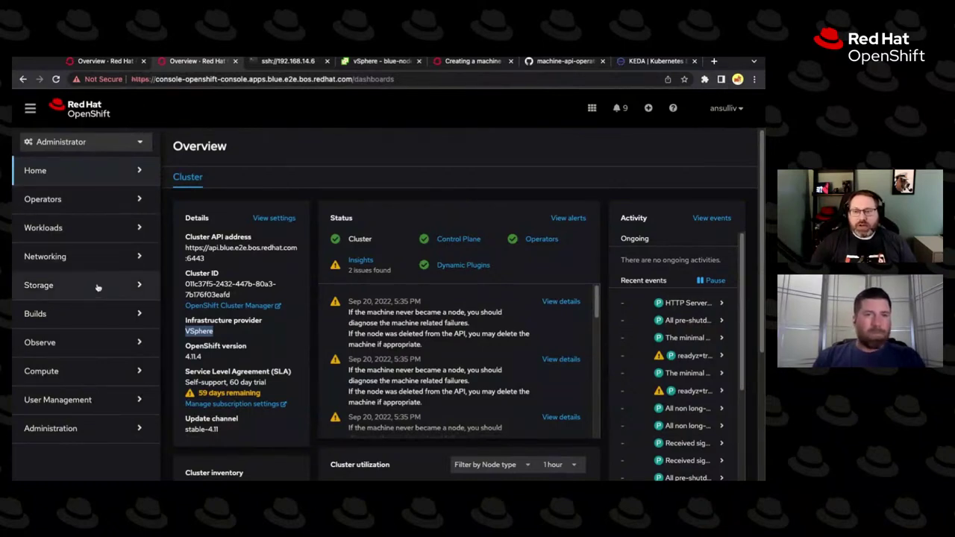
pyautogui.click(64, 370)
pyautogui.click(61, 394)
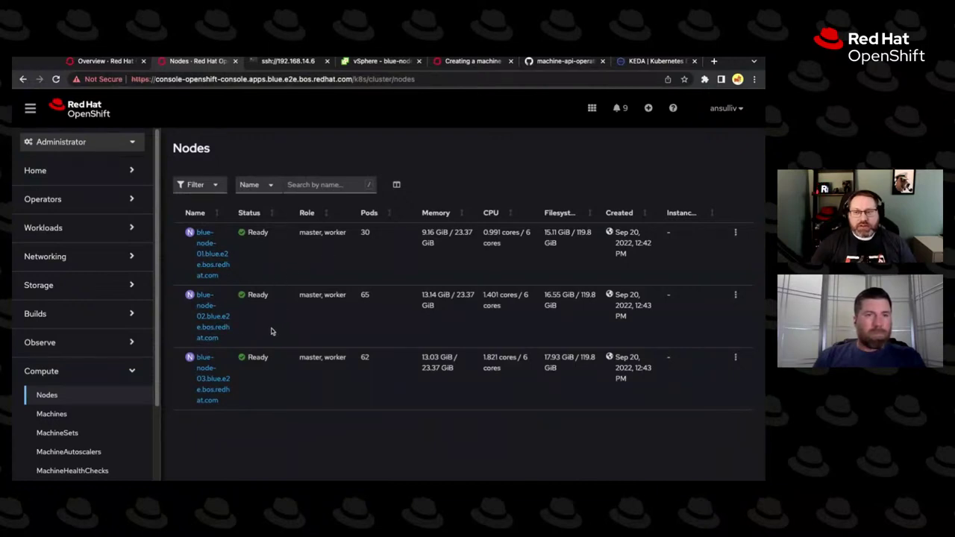
pyautogui.click(51, 415)
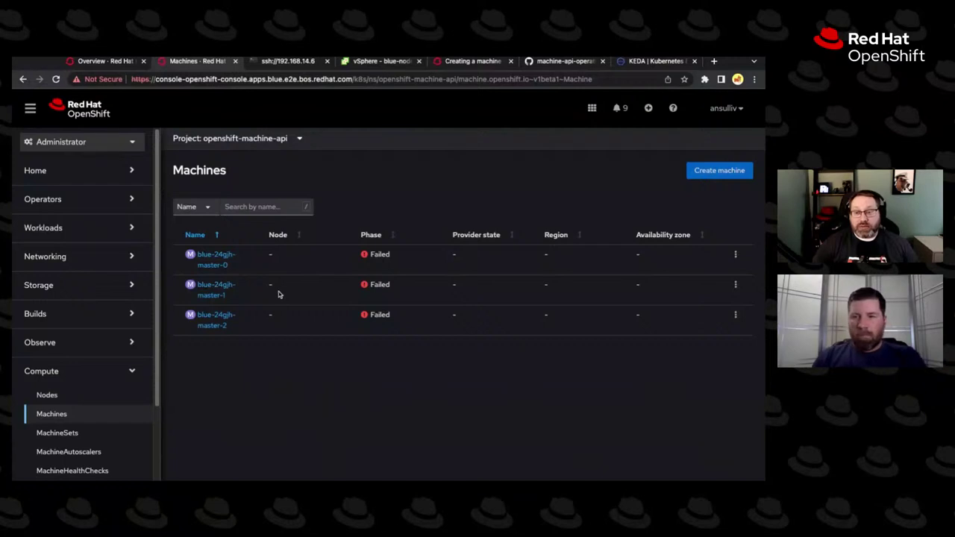
# Open the YAML definition of the blue-24gjh-worker MachineSet.
pyautogui.scroll(-2, 62, 368)
pyautogui.click(60, 356)
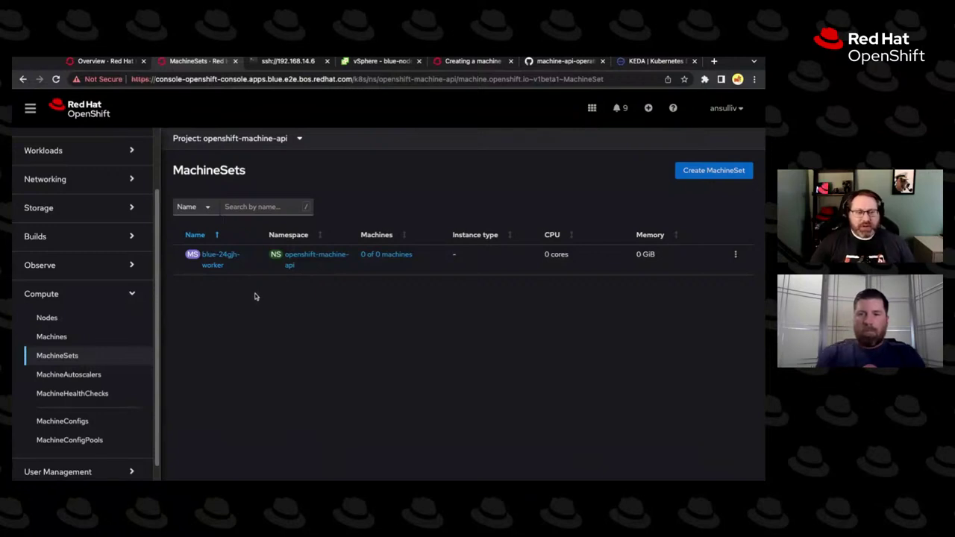
pyautogui.click(219, 260)
pyautogui.click(229, 212)
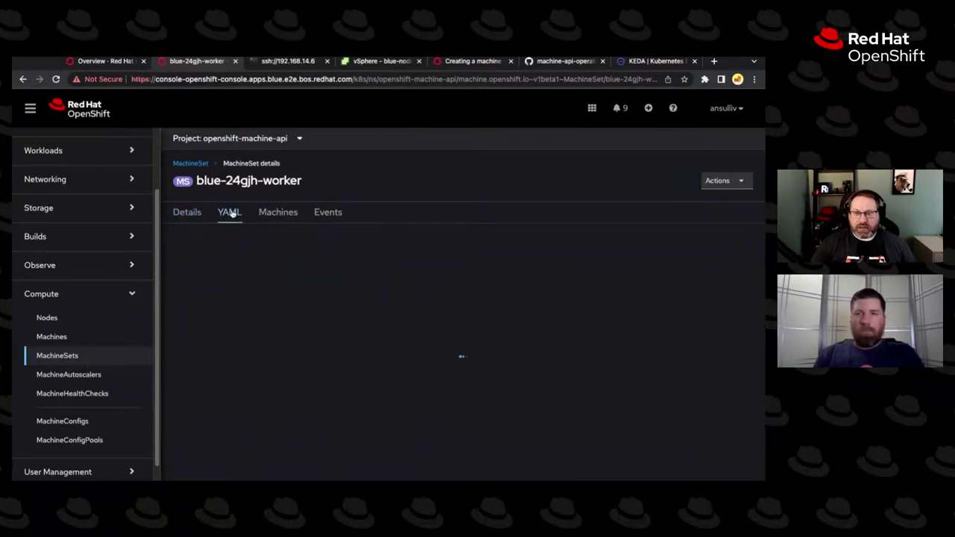
# Examine the MachineSet's providerSpec, including memory, cores per socket, network and the vSphere workspace and template settings.
pyautogui.scroll(-2, 245, 312)
pyautogui.scroll(-4, 246, 312)
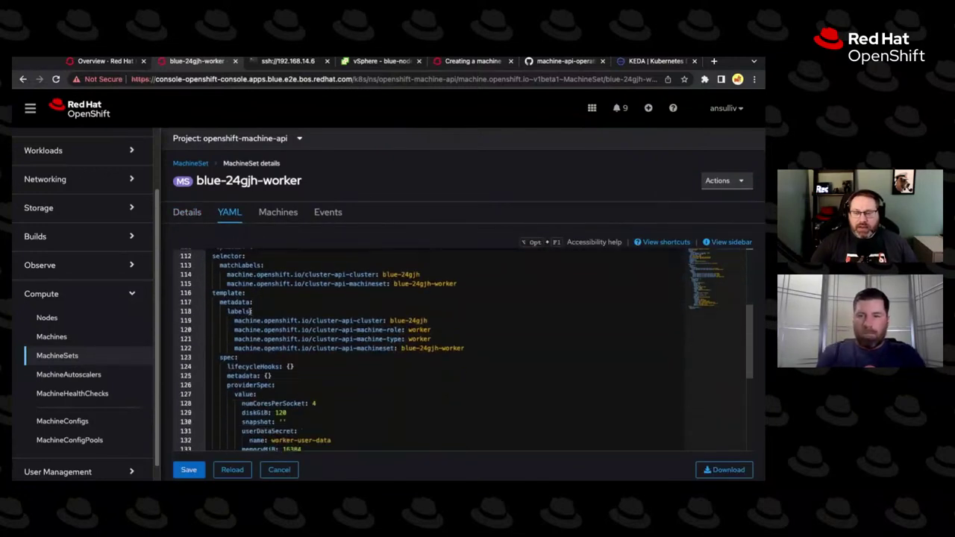
pyautogui.scroll(-3, 277, 332)
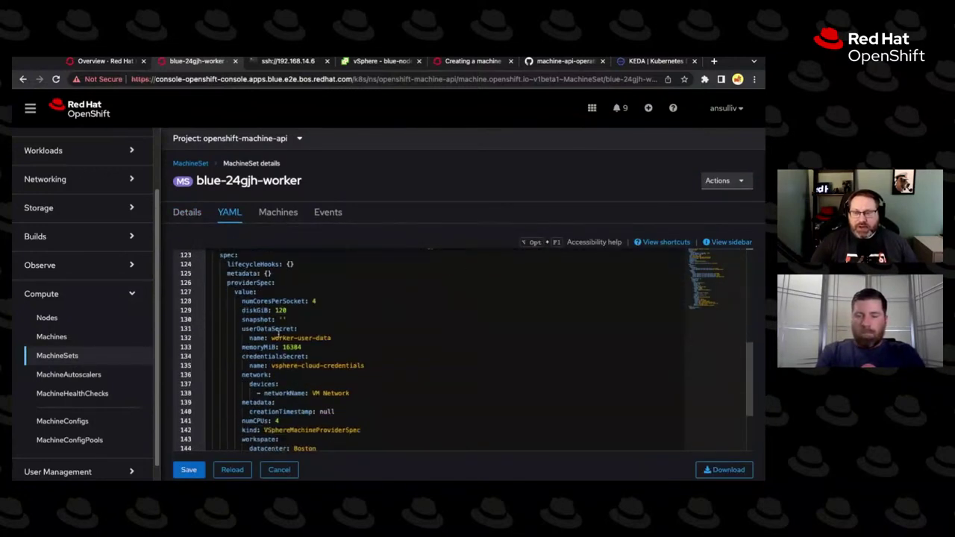
pyautogui.doubleClick(288, 347)
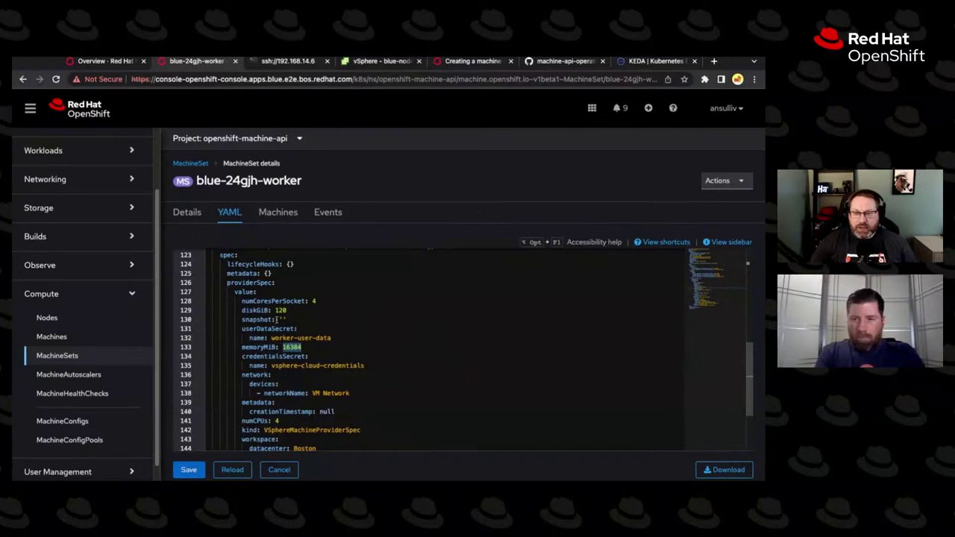
pyautogui.click(281, 301)
pyautogui.scroll(-3, 291, 328)
pyautogui.scroll(-1, 293, 343)
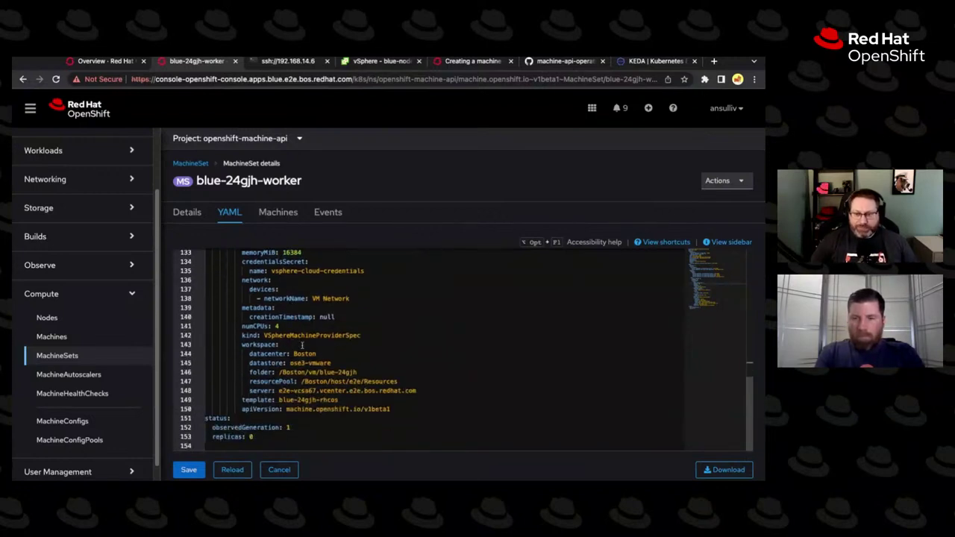
pyautogui.scroll(1, 298, 342)
pyautogui.scroll(-1, 296, 358)
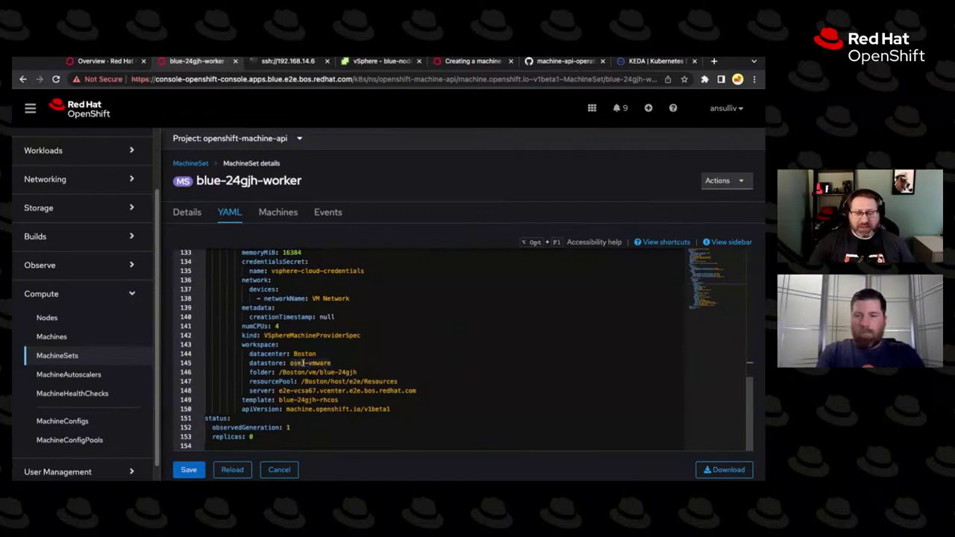
# Review the blue-24gjh-worker MachineSet's YAML from providerSpec up to its metadata, and return to the MachineSets list without saving.
pyautogui.scroll(2, 301, 363)
pyautogui.scroll(4, 302, 363)
pyautogui.click(313, 363)
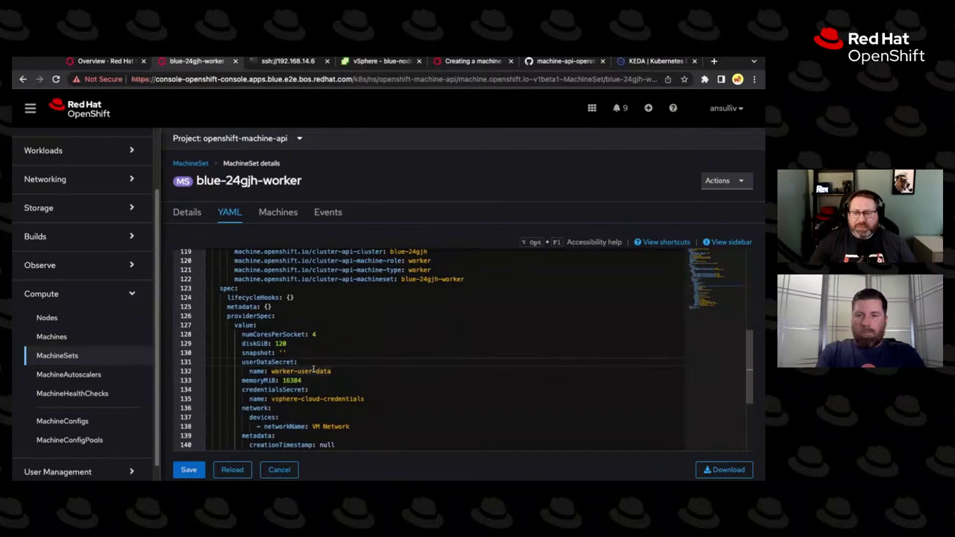
pyautogui.scroll(8, 314, 370)
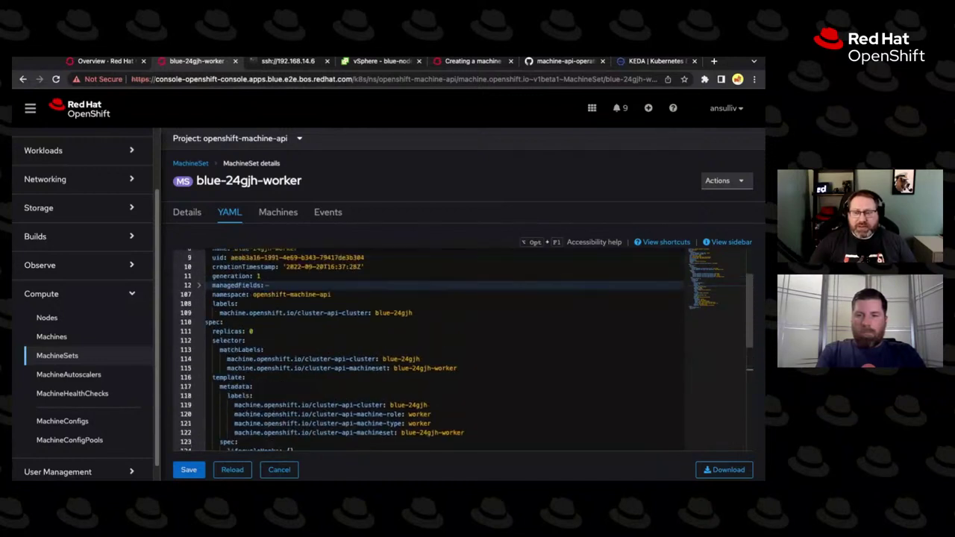
pyautogui.scroll(1, 314, 370)
pyautogui.scroll(1, 314, 370)
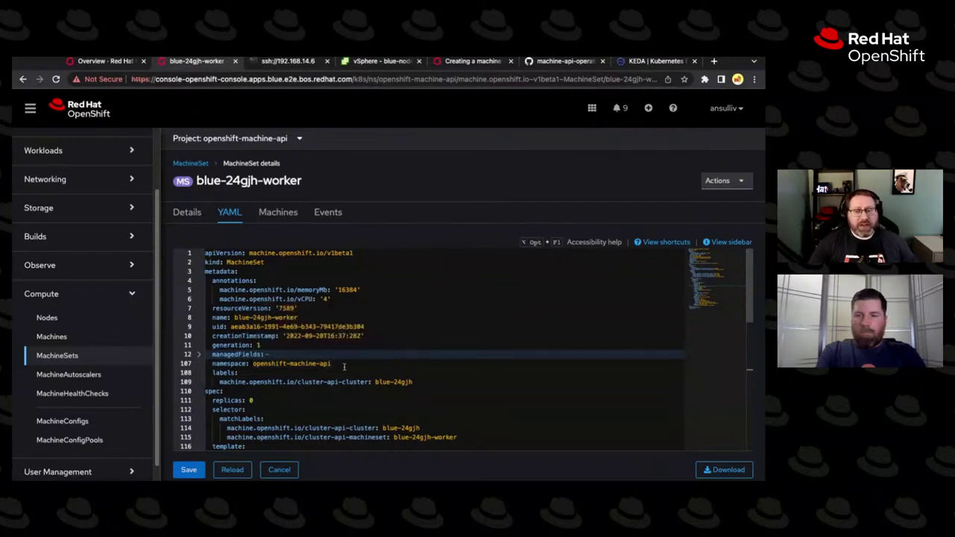
pyautogui.click(276, 468)
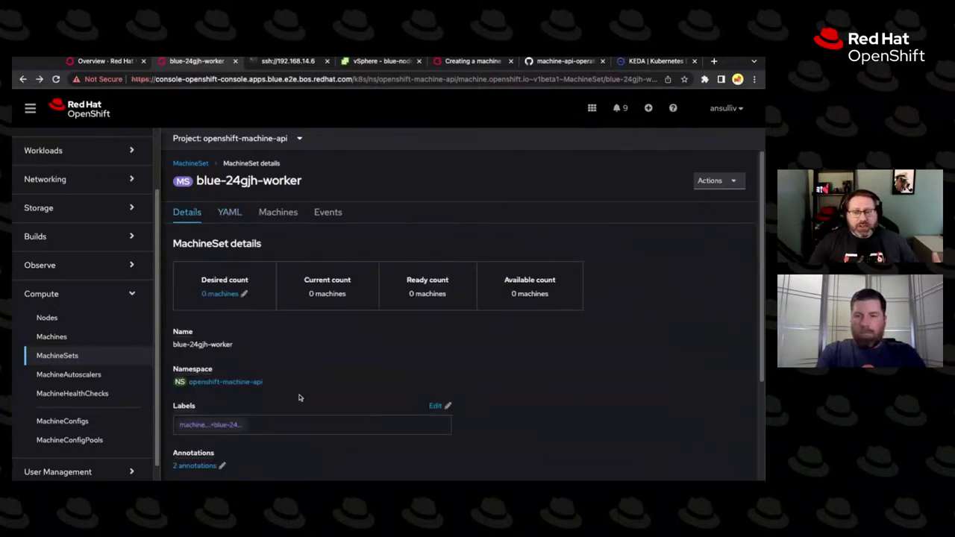
pyautogui.click(65, 360)
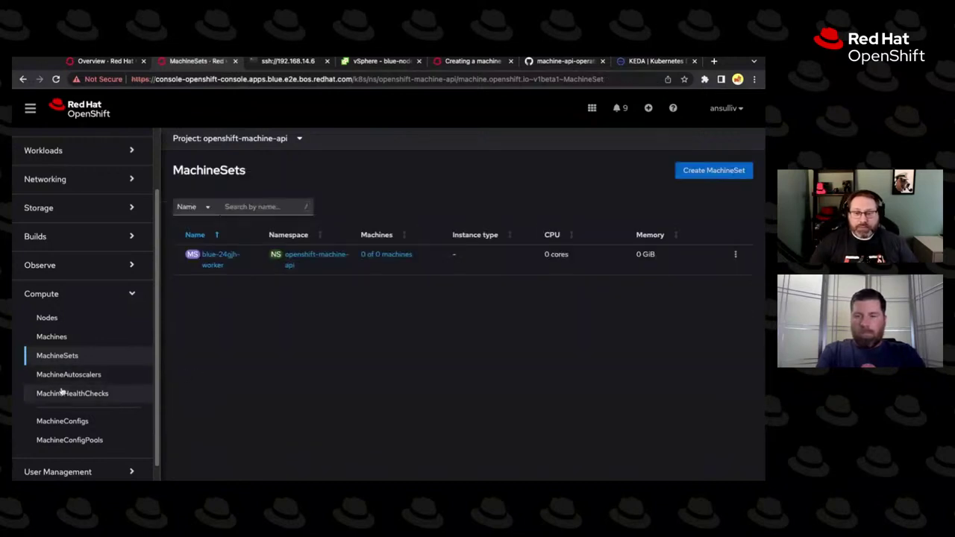
# View the cluster's MachineAutoscalers, MachineHealthChecks and MachineConfigs, and return to the MachineSets list.
pyautogui.scroll(-1, 102, 388)
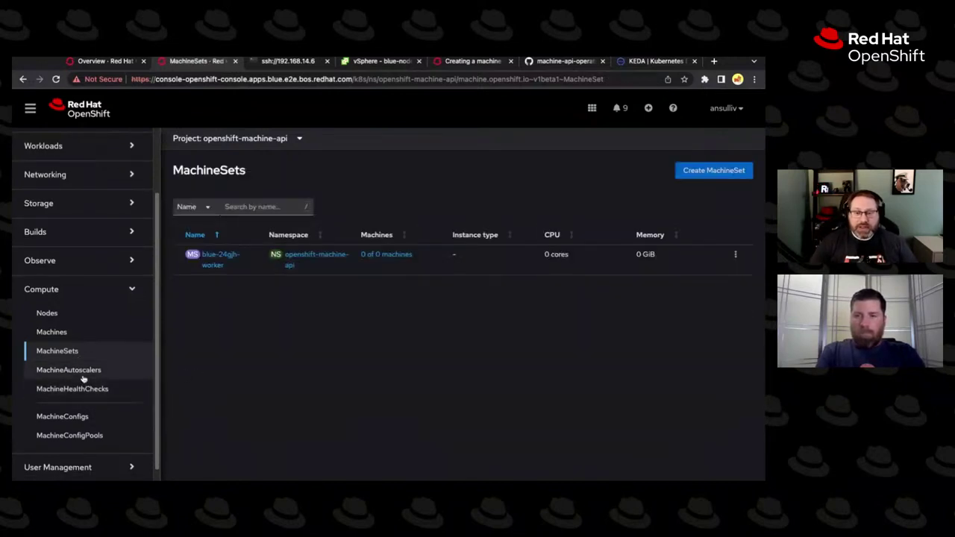
pyautogui.click(74, 370)
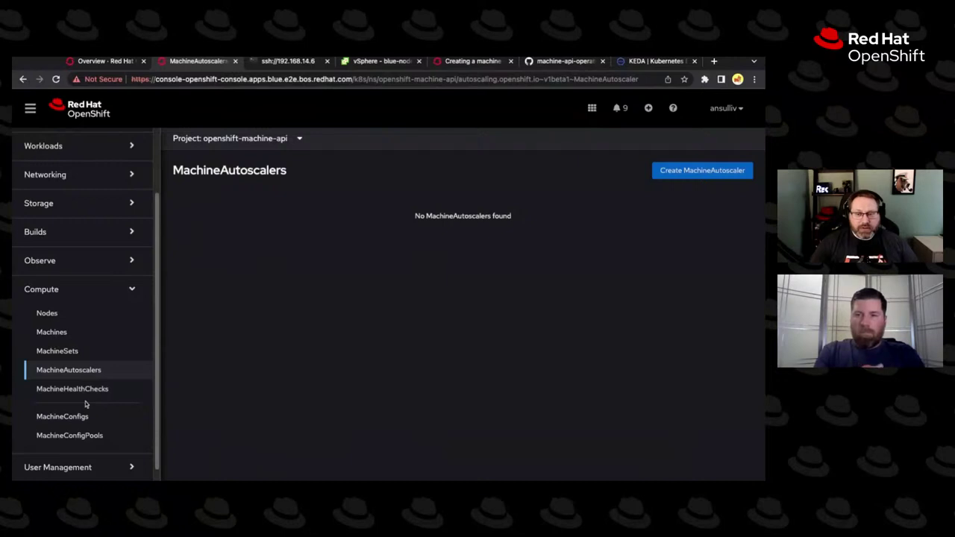
pyautogui.click(74, 389)
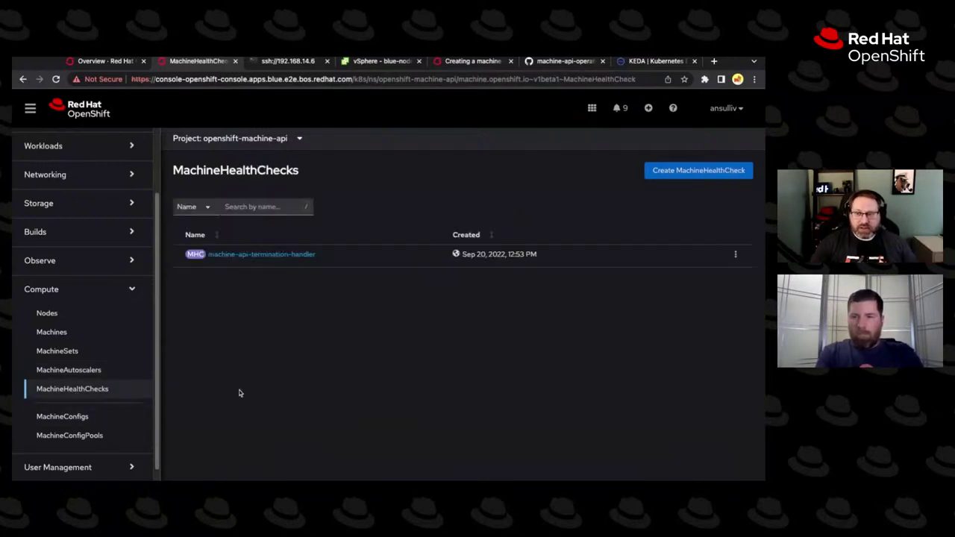
pyautogui.click(62, 416)
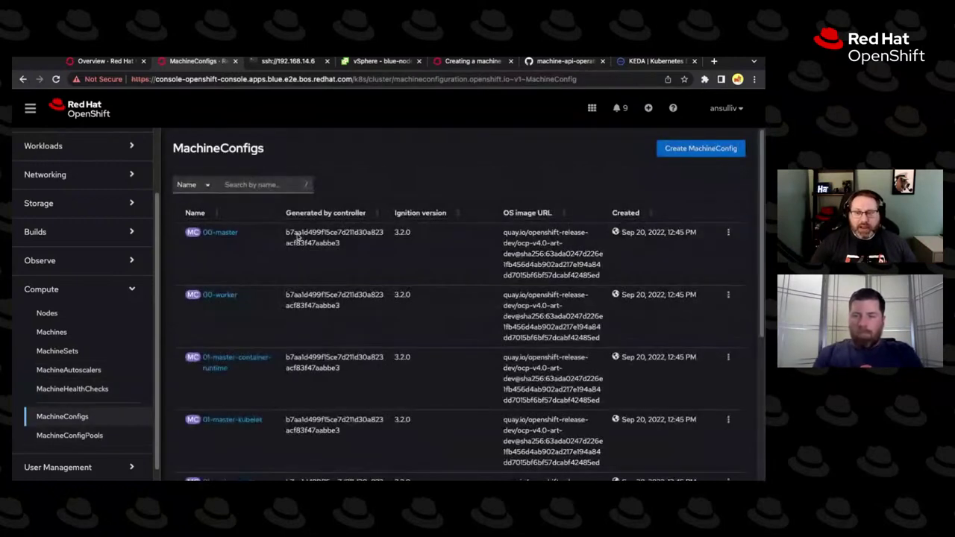
pyautogui.click(97, 350)
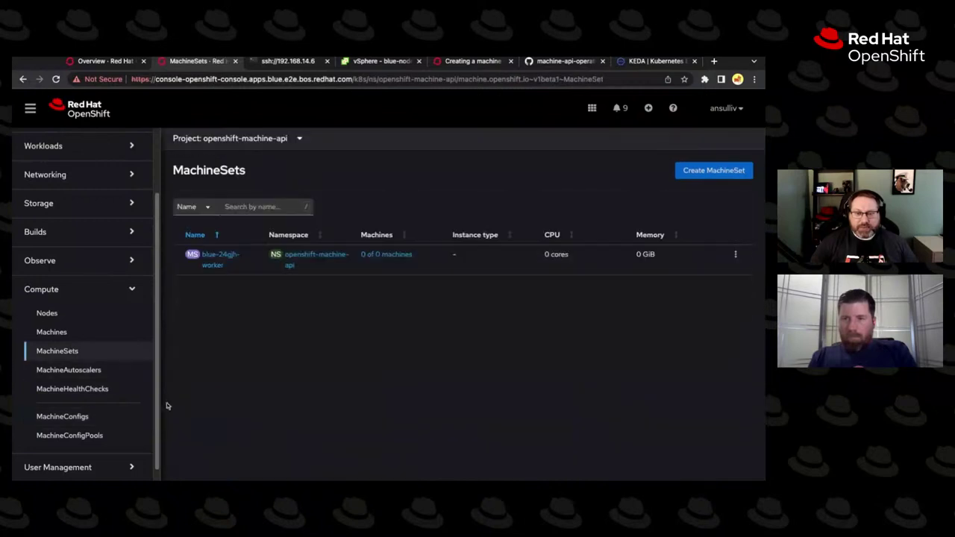
# Start creating a MachineSet and replace the entire sample YAML with the copied blue-24gjh-aoa definition.
pyautogui.click(710, 171)
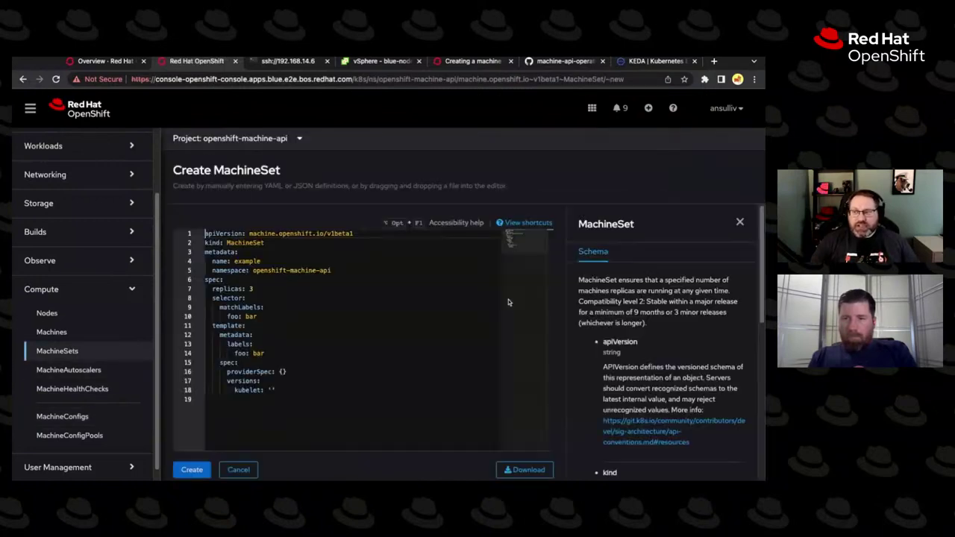
pyautogui.click(740, 224)
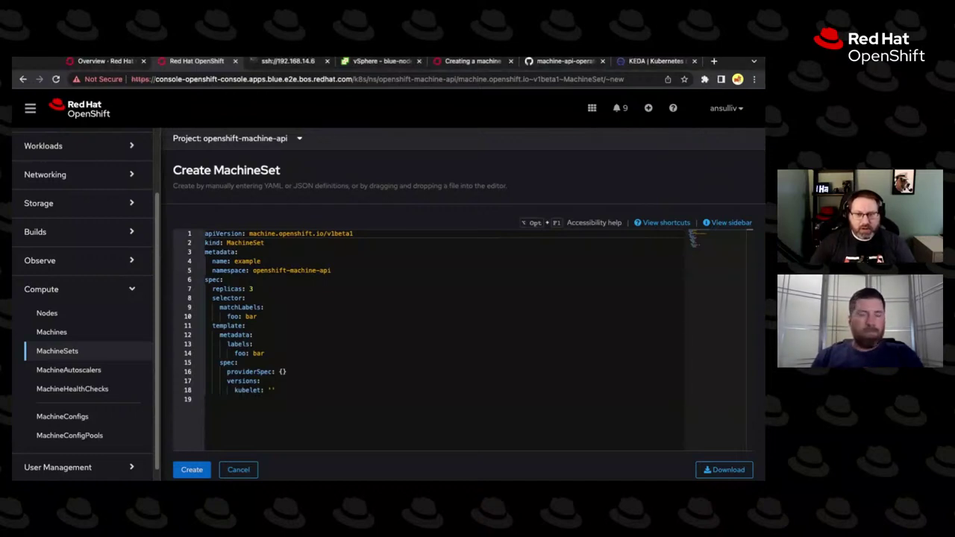
pyautogui.press('super+a')
pyautogui.click(281, 333)
pyautogui.press('super+a')
pyautogui.press('super+v')
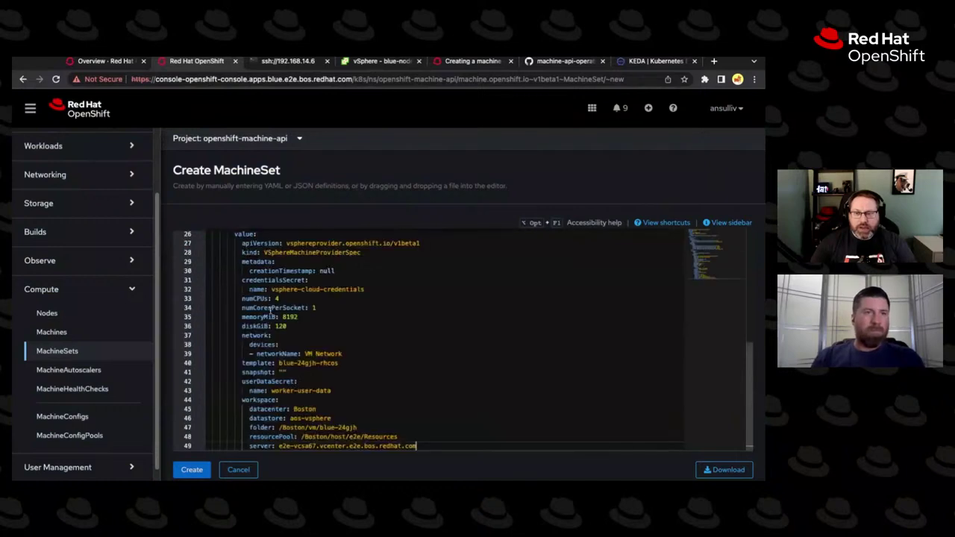
# Examine the new definition's MachineSet kind, its name blue-24gjh-aoa and the blue-24gjh cluster ID prefix.
pyautogui.scroll(8, 270, 311)
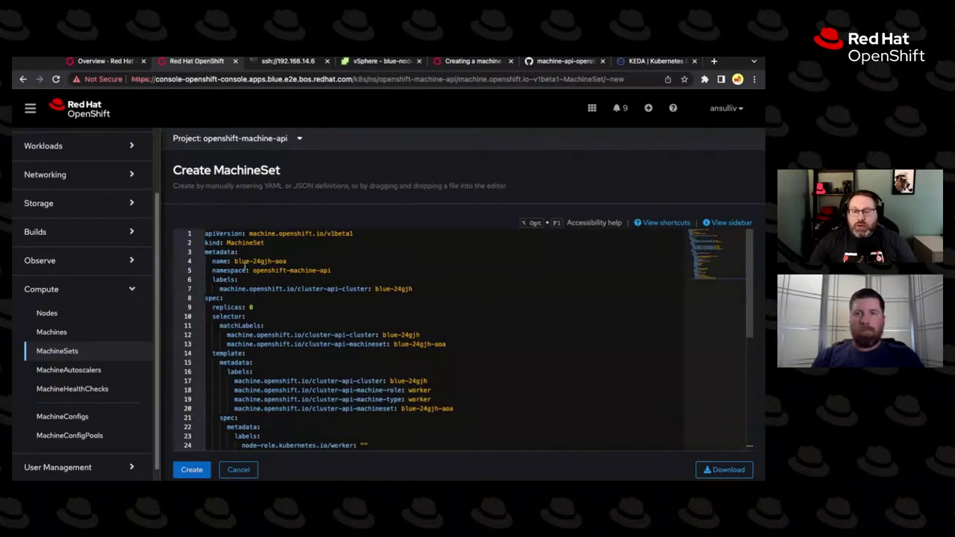
pyautogui.moveTo(243, 270)
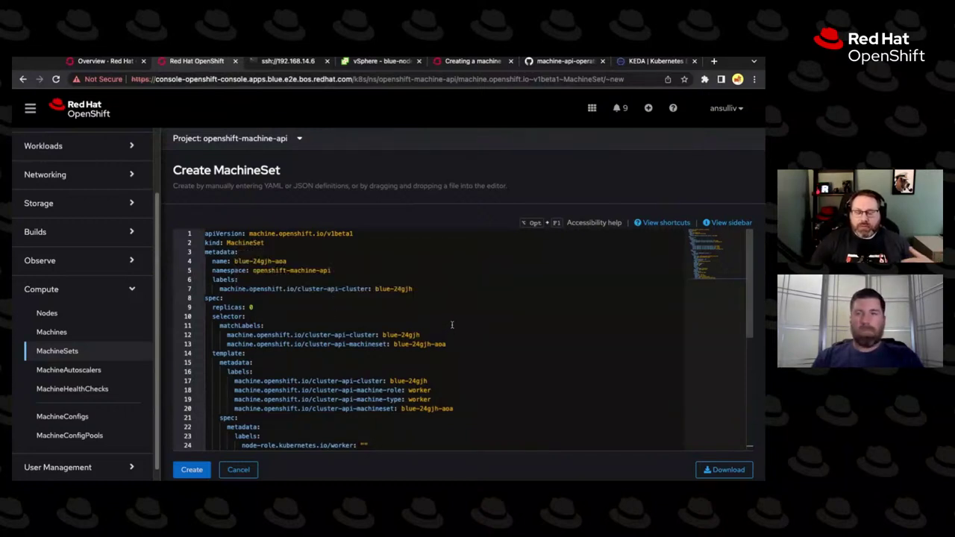
pyautogui.click(226, 242)
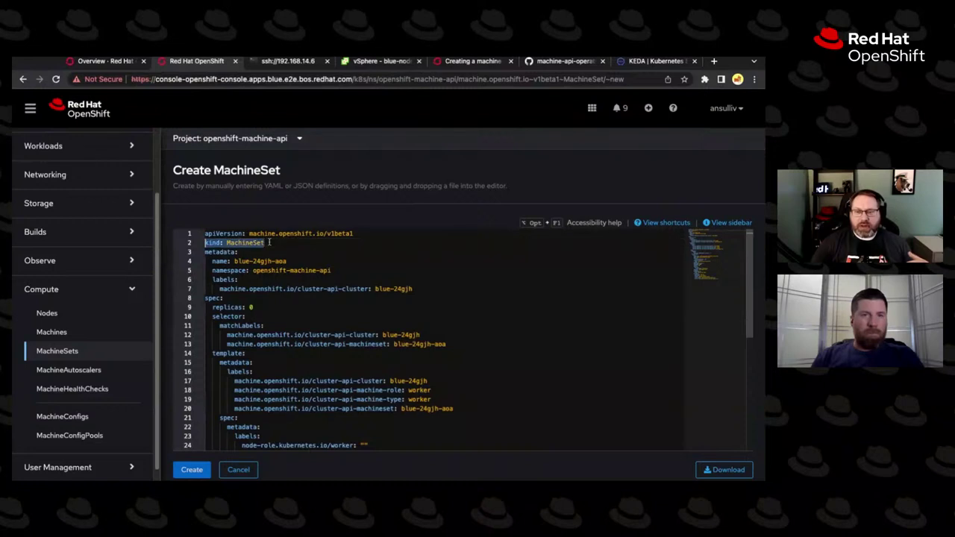
pyautogui.click(232, 261)
pyautogui.hotkey('shift', 'End')
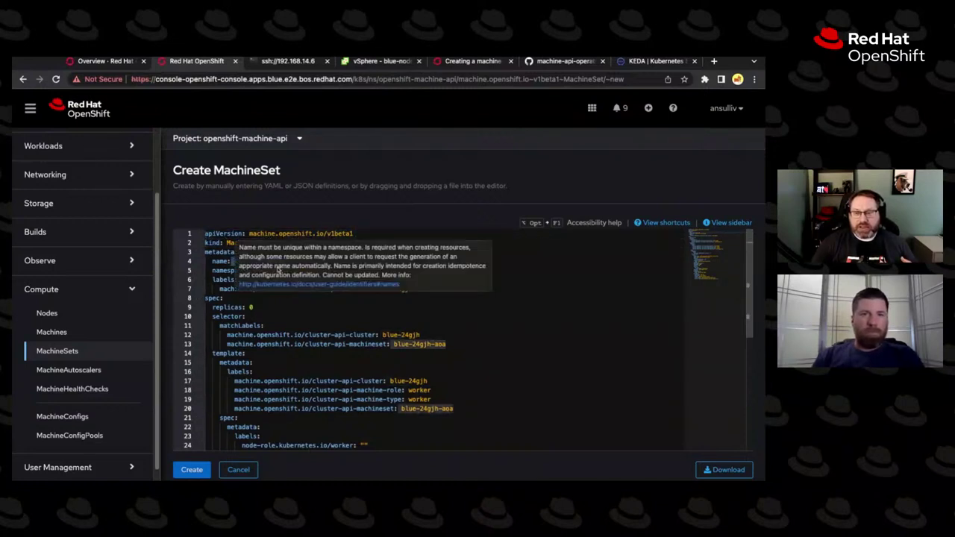
pyautogui.click(284, 313)
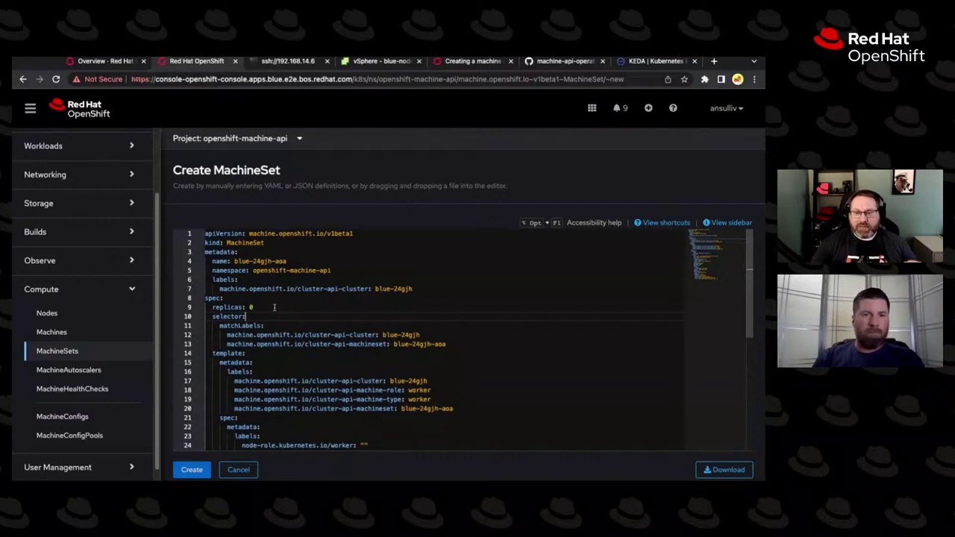
pyautogui.moveTo(235, 262); pyautogui.dragTo(272, 268)
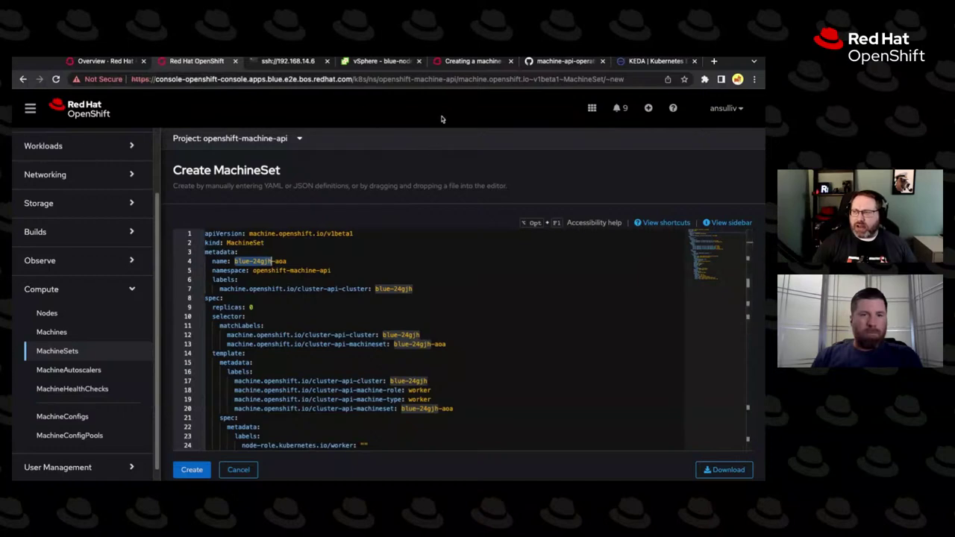
# Switch to the OpenShift 4.11 documentation page on creating a machine set on vSphere, and select its title and web address.
pyautogui.click(461, 64)
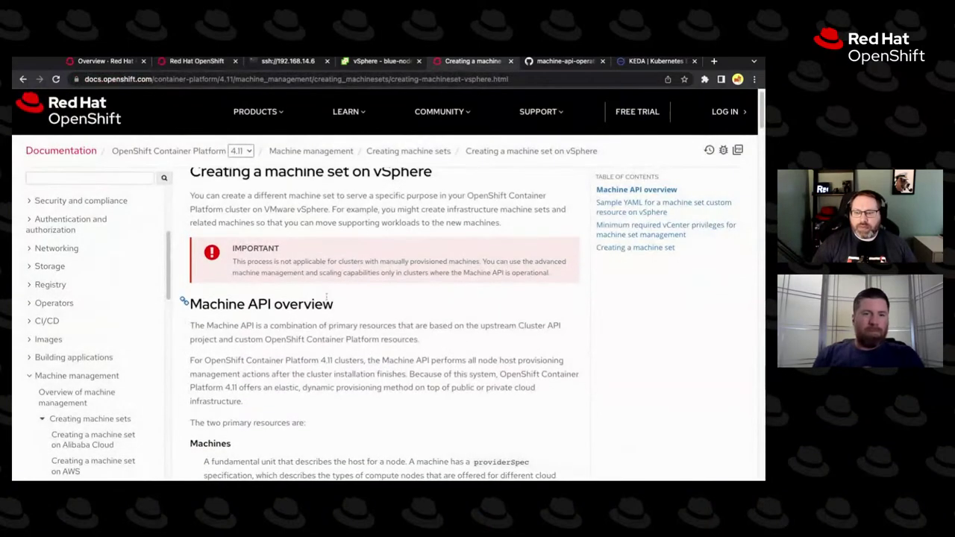
pyautogui.moveTo(215, 188); pyautogui.dragTo(421, 188)
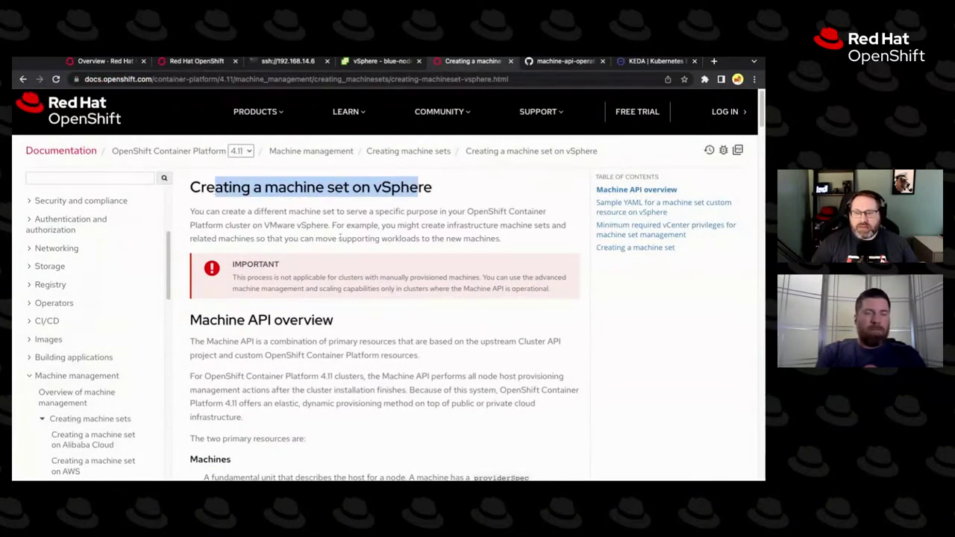
pyautogui.click(182, 81)
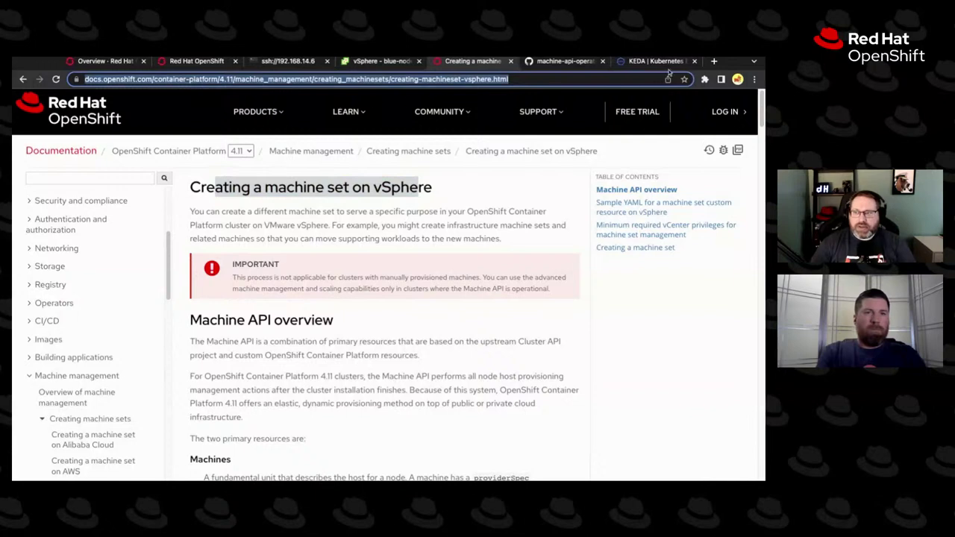
pyautogui.hotkey('alt', 'Tab')
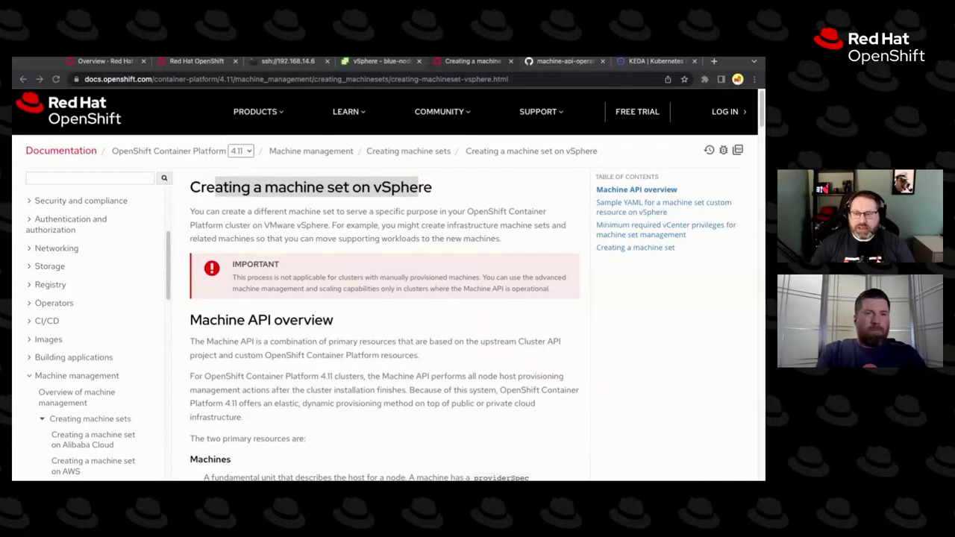
pyautogui.hotkey('alt', 'Tab')
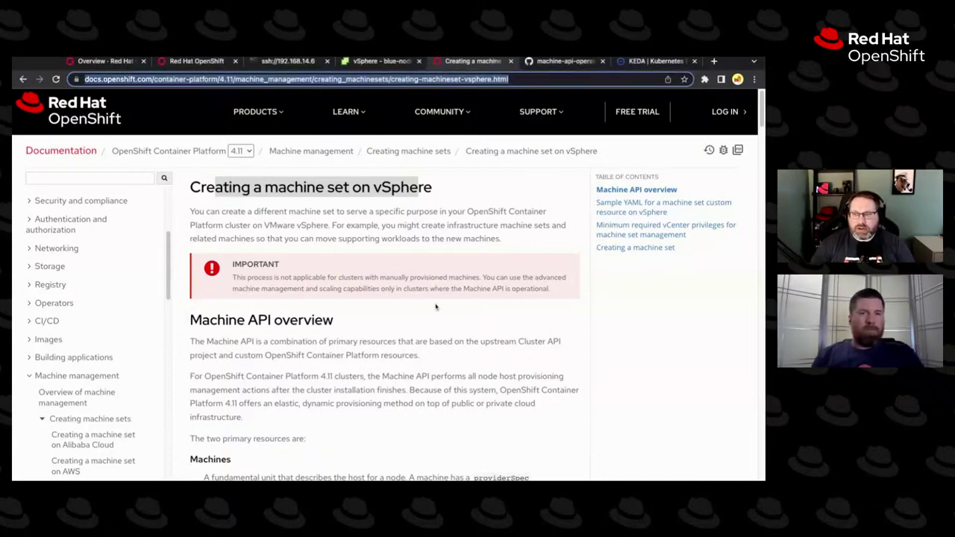
# Examine the documentation's sample YAML for a vSphere machine set, including its placeholders and the command for obtaining the infrastructure ID.
pyautogui.scroll(-3, 393, 342)
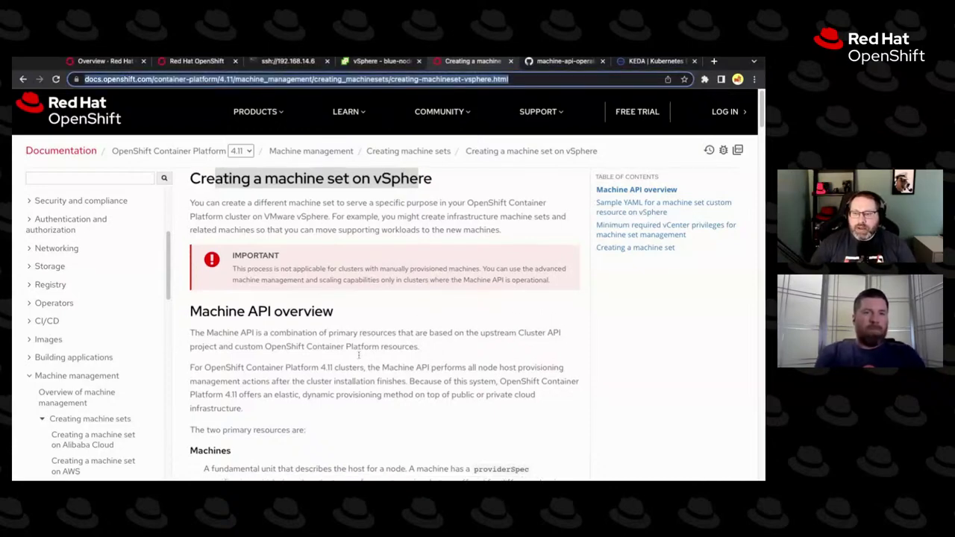
pyautogui.scroll(-8, 358, 356)
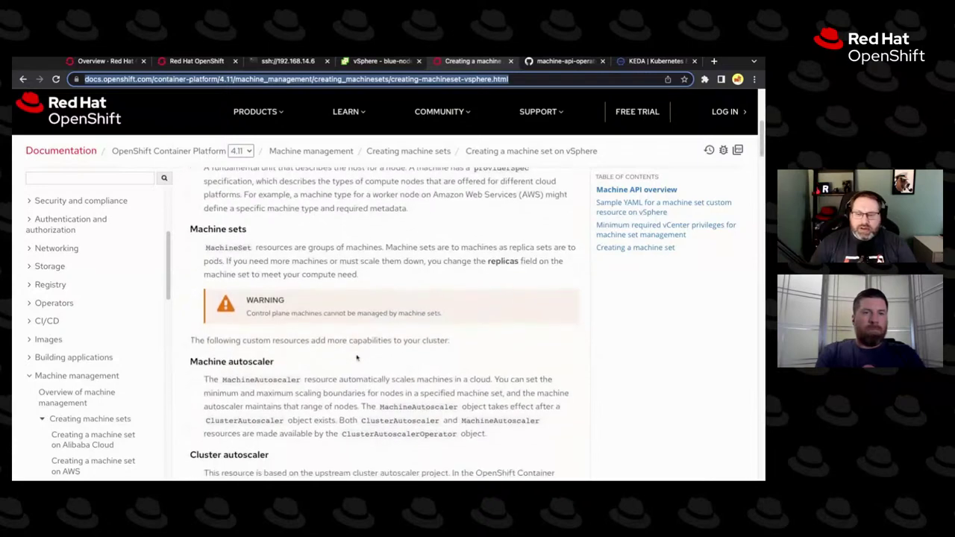
pyautogui.scroll(-3, 358, 356)
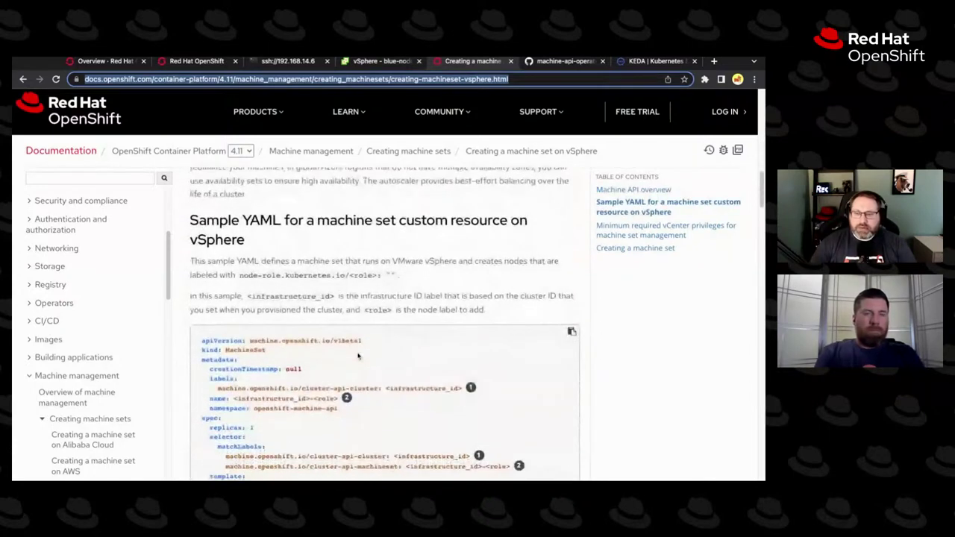
pyautogui.moveTo(207, 219); pyautogui.dragTo(295, 250)
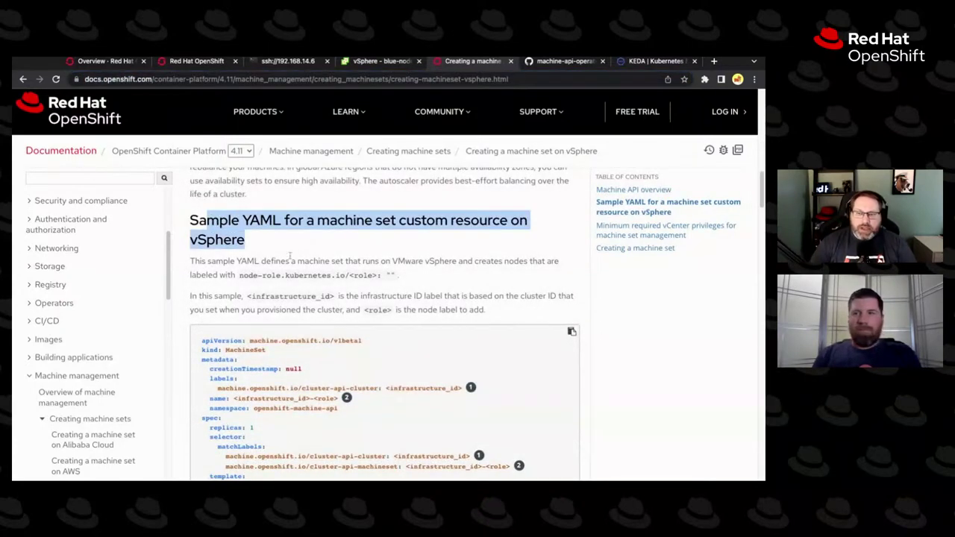
pyautogui.scroll(-1, 295, 307)
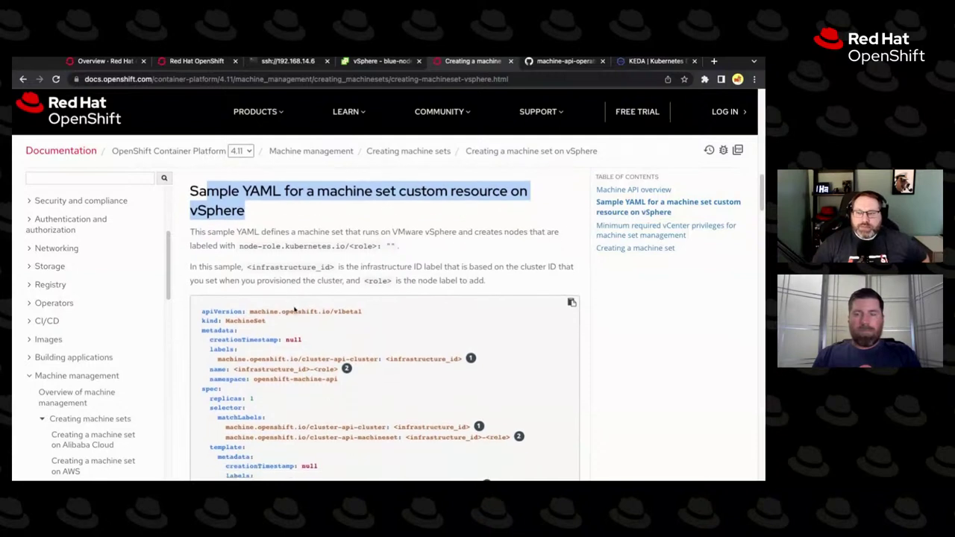
pyautogui.scroll(-4, 295, 313)
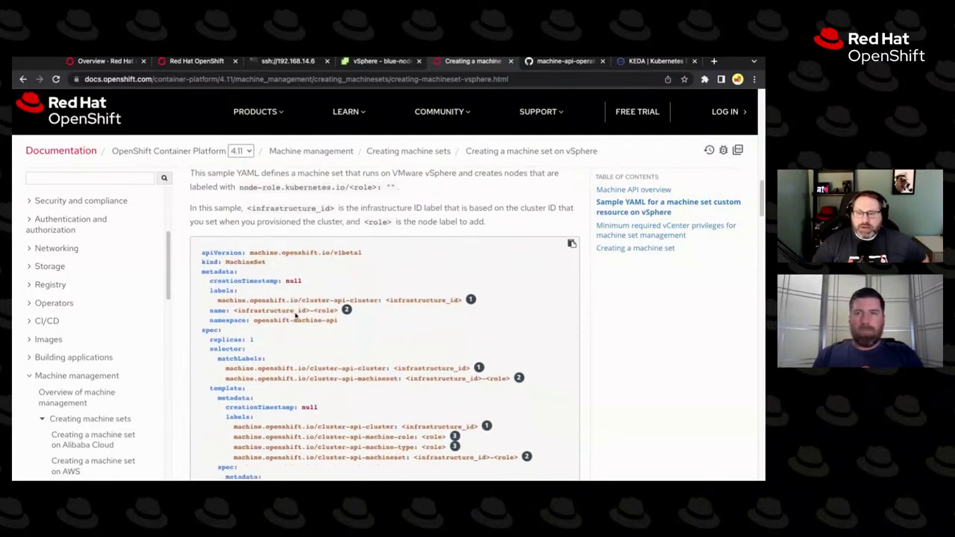
pyautogui.scroll(-4, 273, 302)
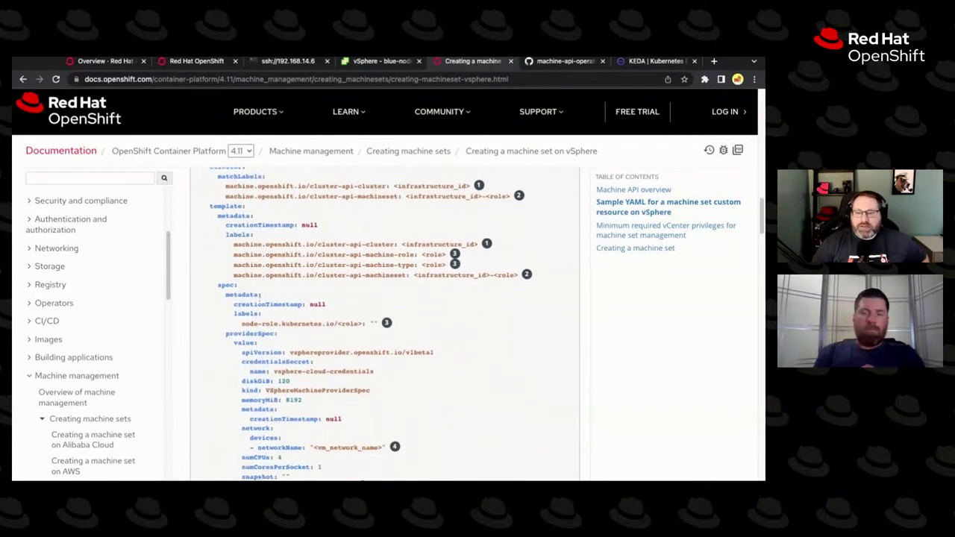
pyautogui.scroll(-6, 245, 299)
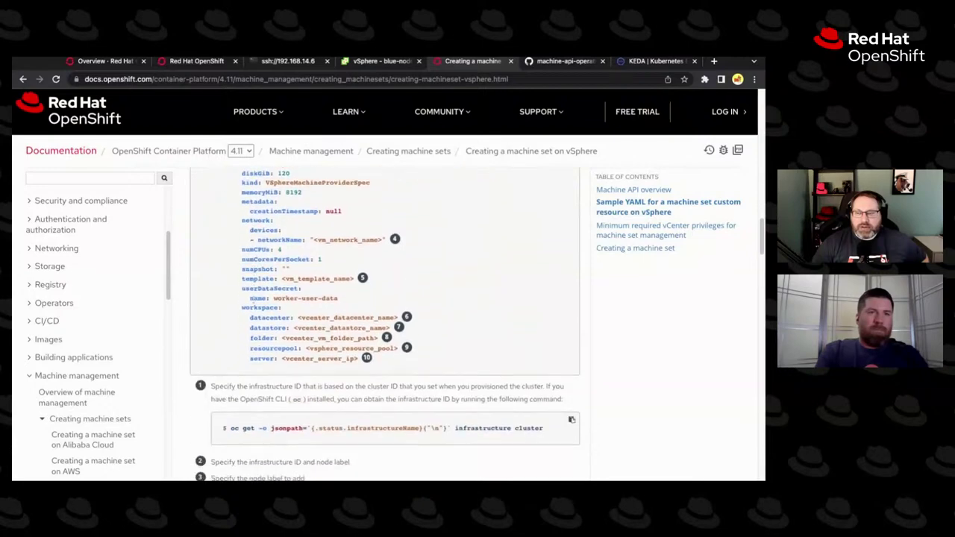
pyautogui.scroll(-2, 260, 300)
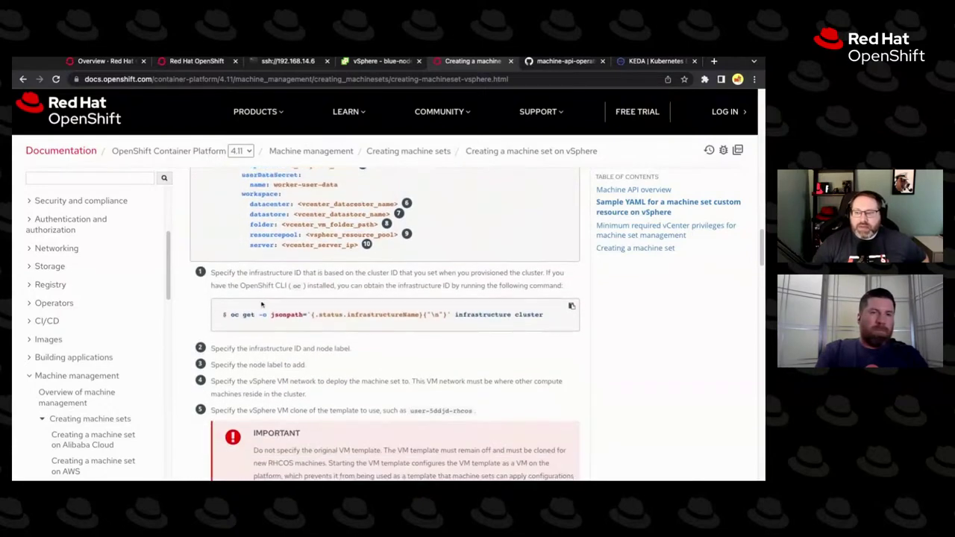
# Go to the minimum required vCenter privileges for machine set management and look through the roles and permissions tables.
pyautogui.click(606, 230)
pyautogui.scroll(-4, 328, 276)
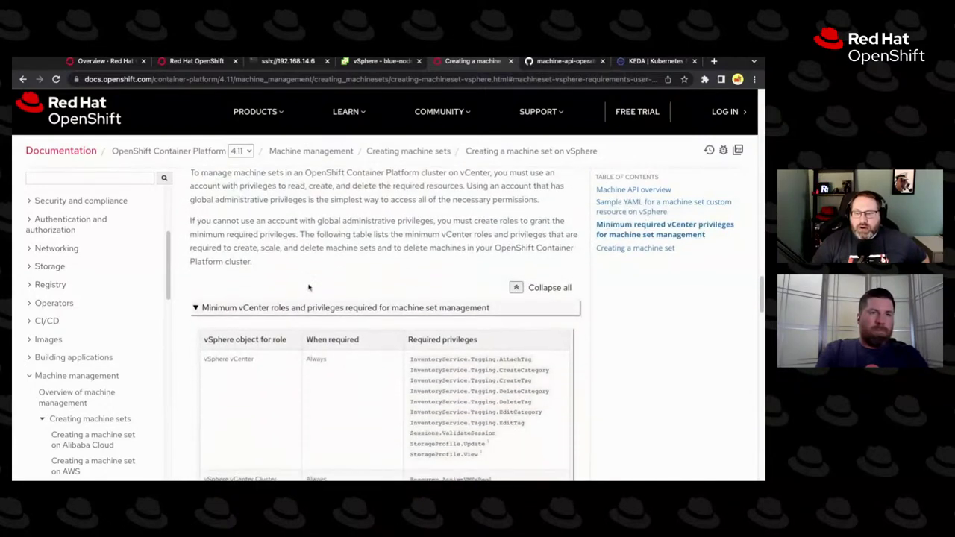
pyautogui.scroll(-12, 308, 289)
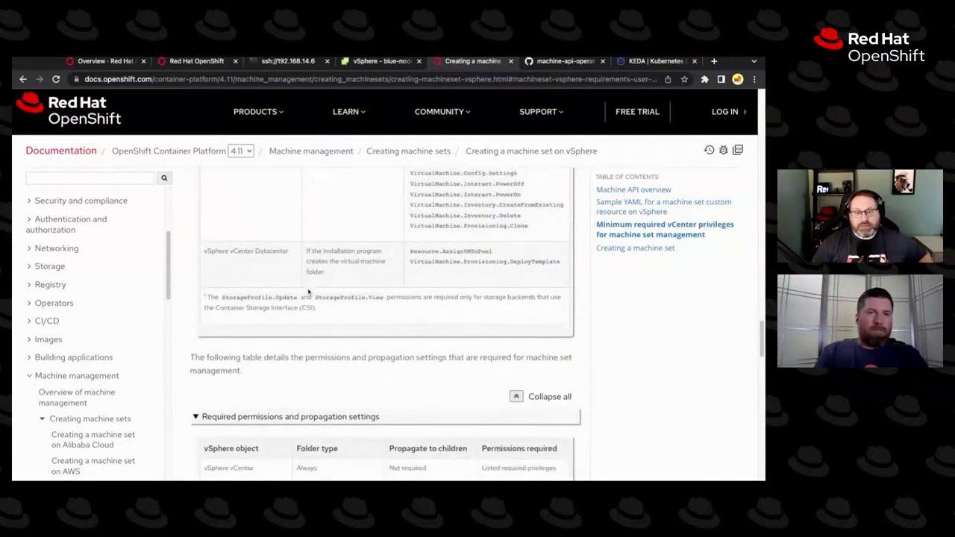
# Look through the required permissions and propagation settings, then the prerequisites and procedure for creating a machine set on vSphere.
pyautogui.scroll(-5, 330, 295)
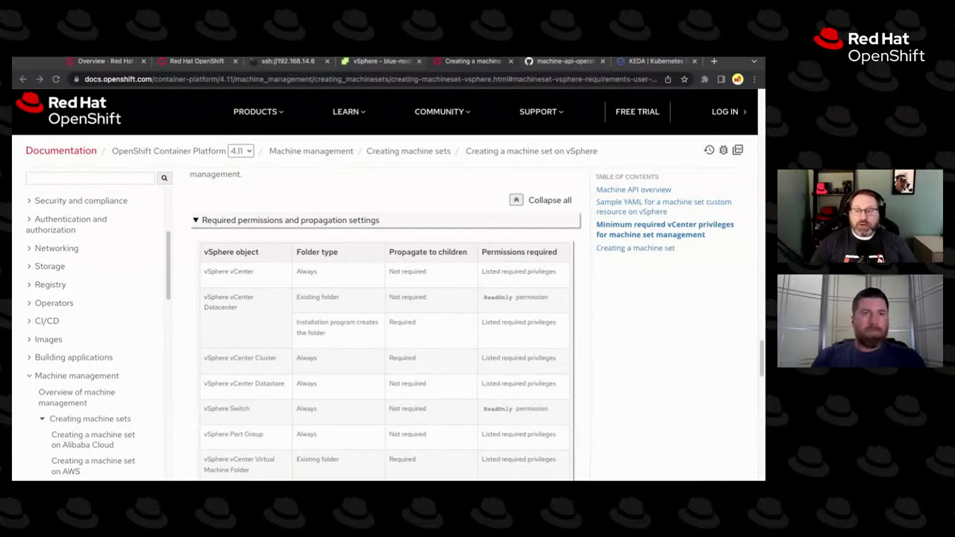
pyautogui.scroll(-10, 599, 394)
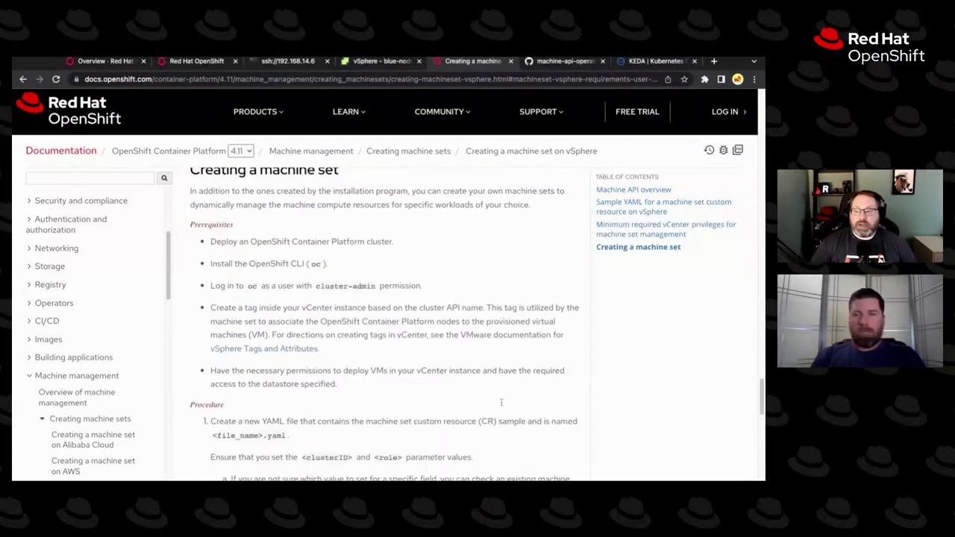
pyautogui.scroll(-8, 488, 396)
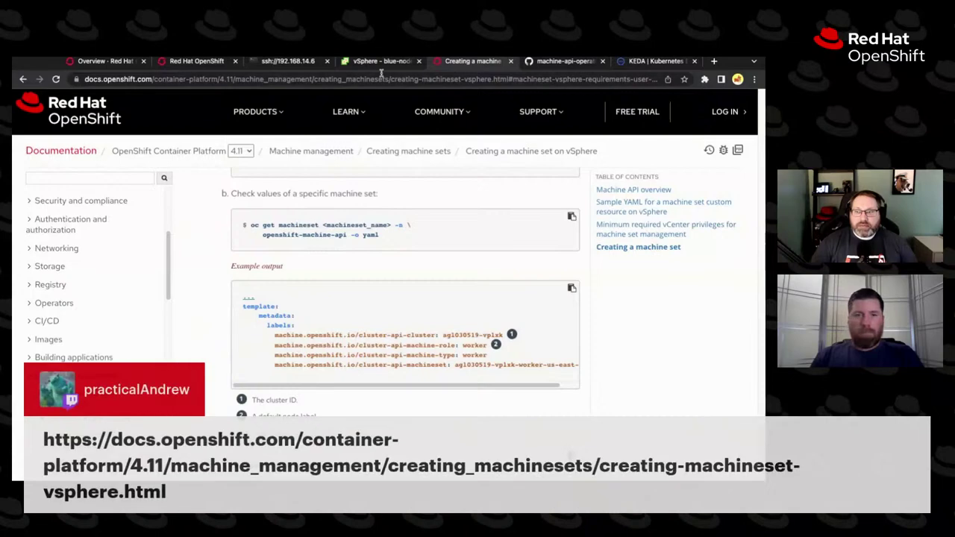
# Return to the new MachineSet definition, select the blue-24gjh prefix of its name, and compare it with the VM folder in vSphere.
pyautogui.click(186, 61)
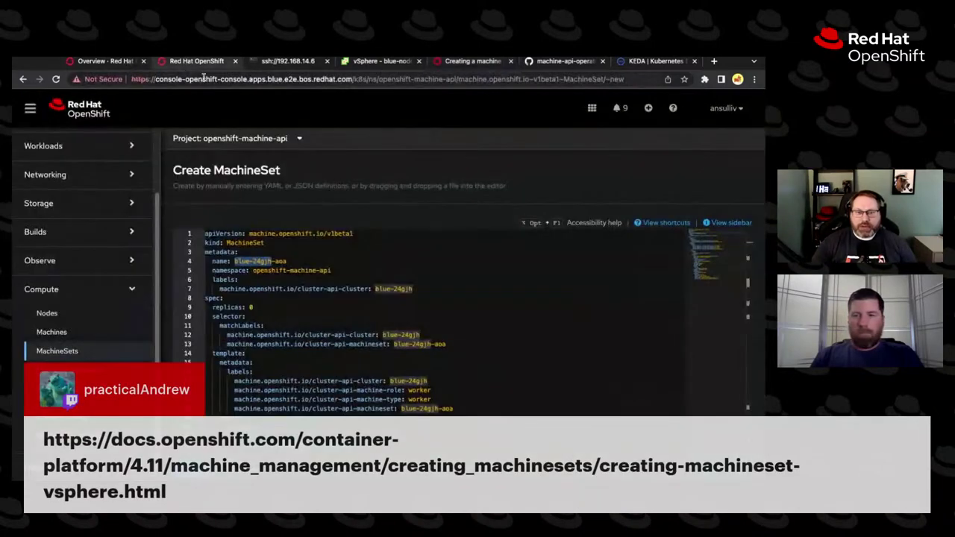
pyautogui.scroll(-3, 276, 353)
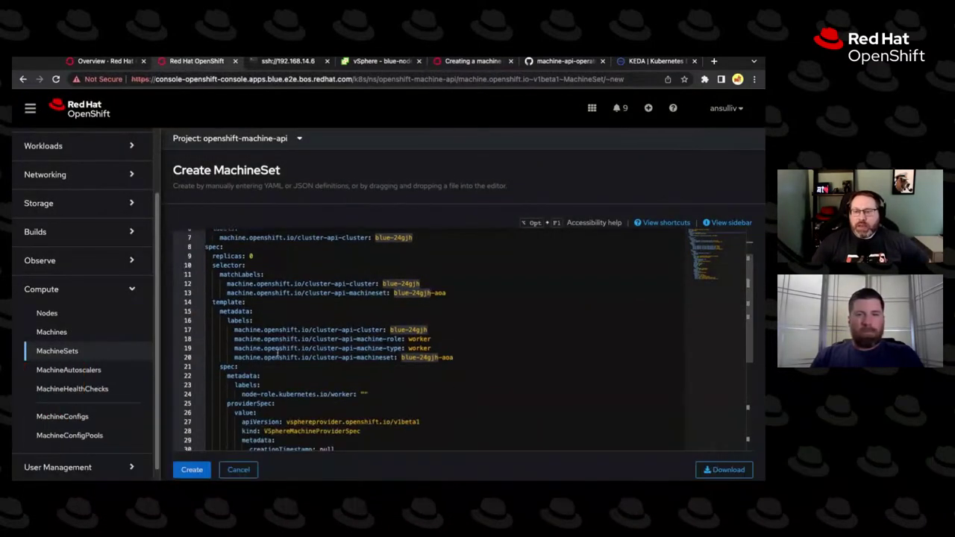
pyautogui.scroll(3, 271, 344)
pyautogui.click(236, 261)
pyautogui.hotkey('shift', 'Right')
pyautogui.hotkey('shift', 'Right')
pyautogui.hotkey('shift', 'Right')
pyautogui.hotkey('shift', 'Right')
pyautogui.hotkey('shift', 'Right')
pyautogui.hotkey('shift', 'Right')
pyautogui.hotkey('shift', 'Right')
pyautogui.hotkey('shift', 'Right')
pyautogui.hotkey('shift', 'Right')
pyautogui.hotkey('shift', 'Right')
pyautogui.moveTo(301, 270)
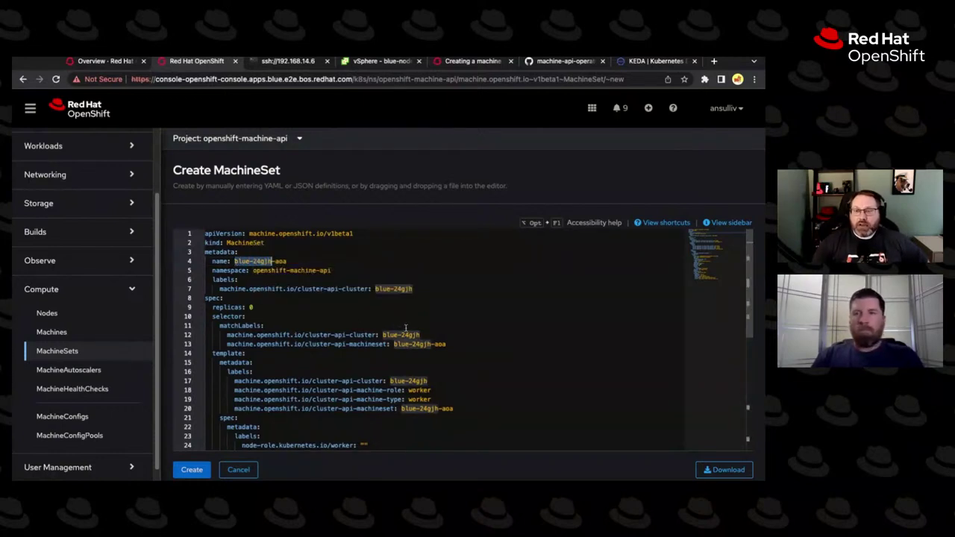
pyautogui.click(377, 61)
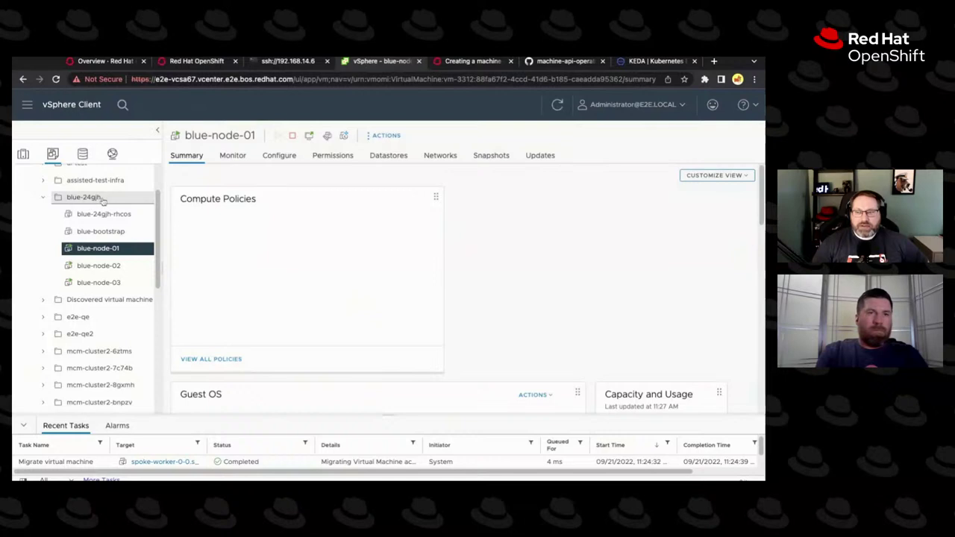
# Find the documentation page on installing a cluster on vSphere with user-provisioned infrastructure and open it in a separate tab.
pyautogui.hotkey('ctrl', 'Tab')
pyautogui.scroll(5, 81, 279)
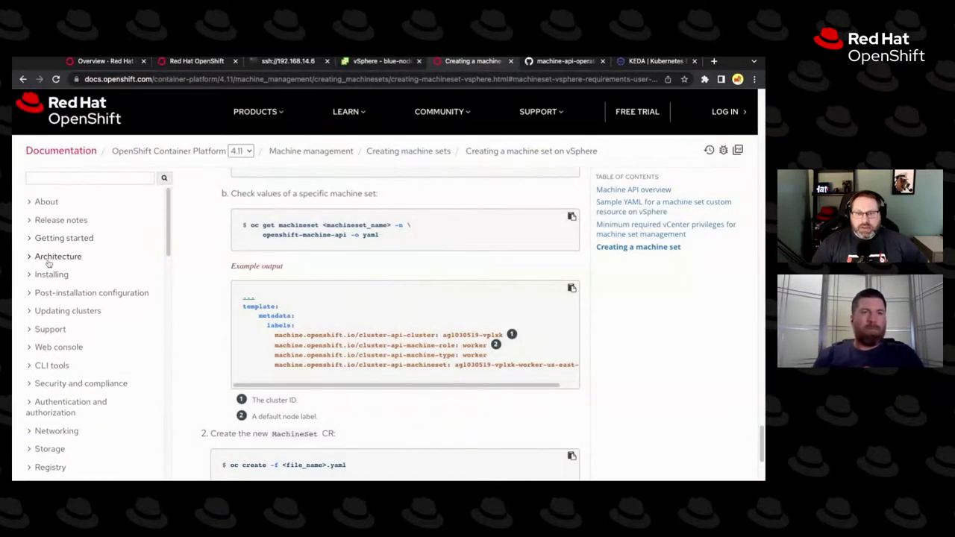
pyautogui.click(51, 267)
pyautogui.scroll(-5, 71, 301)
pyautogui.scroll(-5, 69, 301)
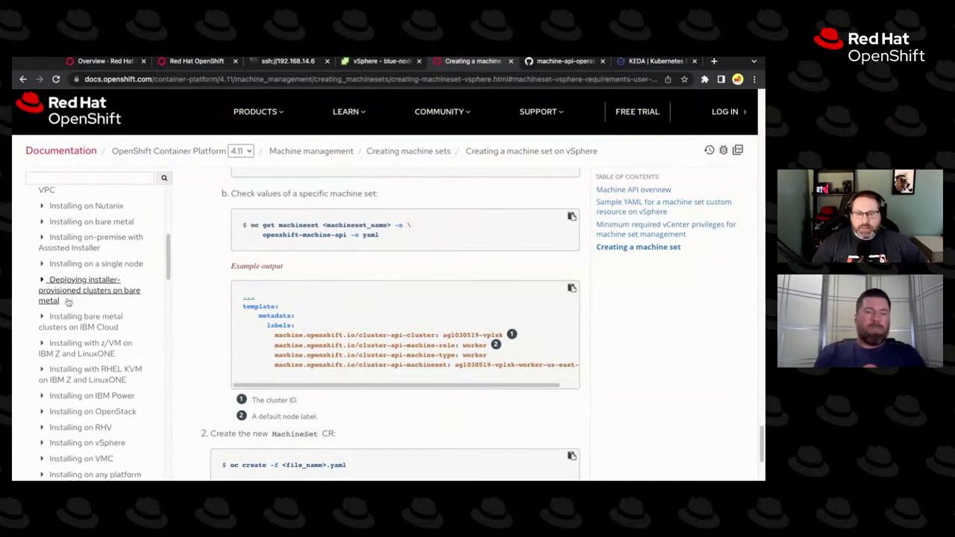
pyautogui.click(81, 337)
pyautogui.scroll(-6, 81, 337)
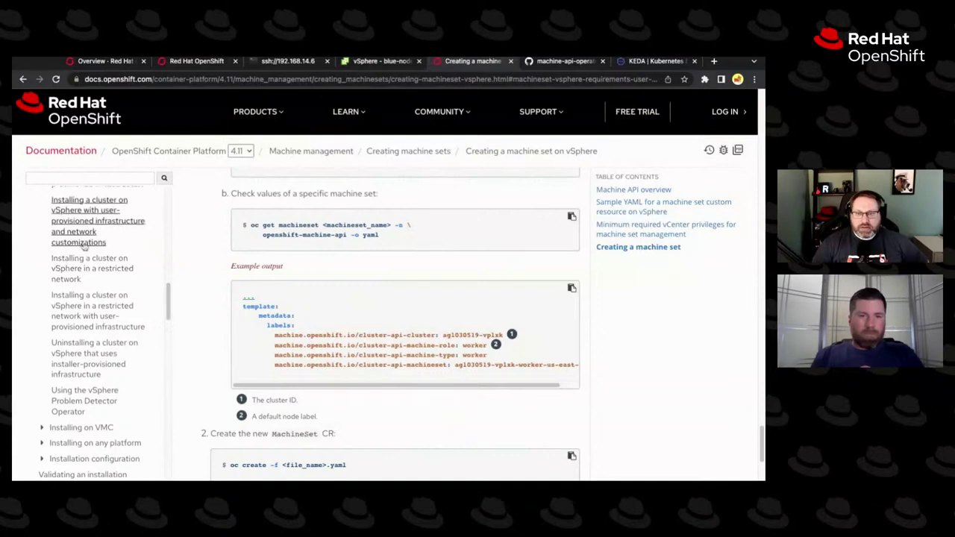
pyautogui.scroll(2, 82, 255)
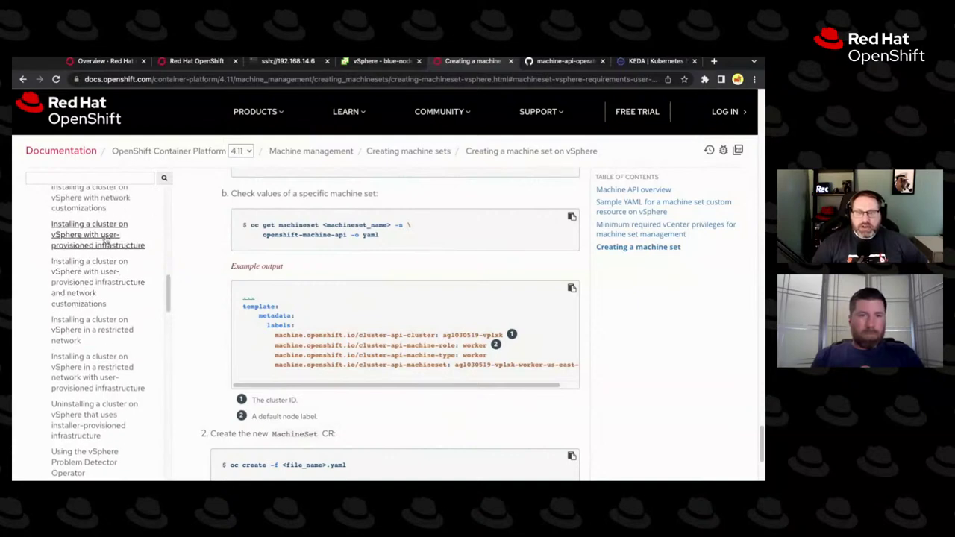
pyautogui.middleClick(82, 237)
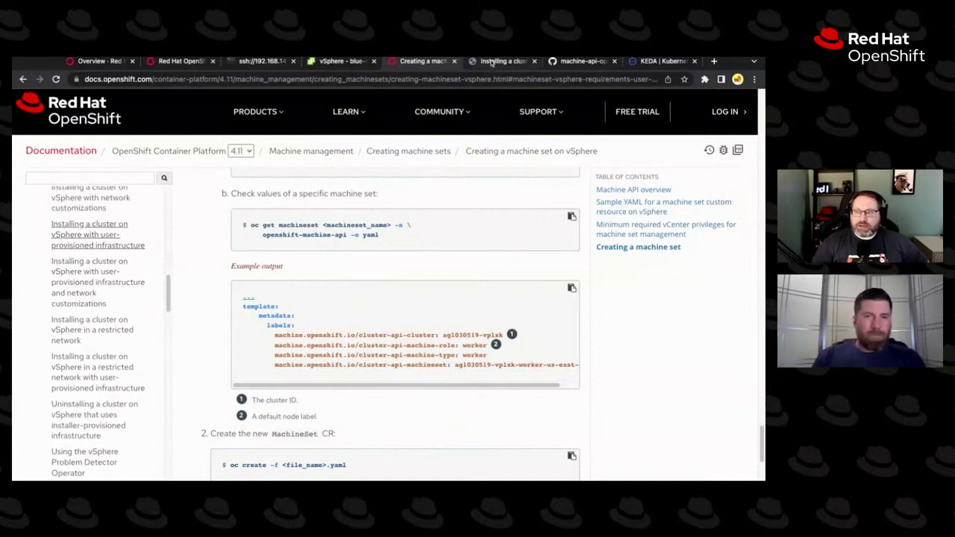
pyautogui.click(496, 61)
# Search the page for jq and select the infrastructure name section's heading and its jq -r .infraID command.
pyautogui.scroll(-1, 437, 229)
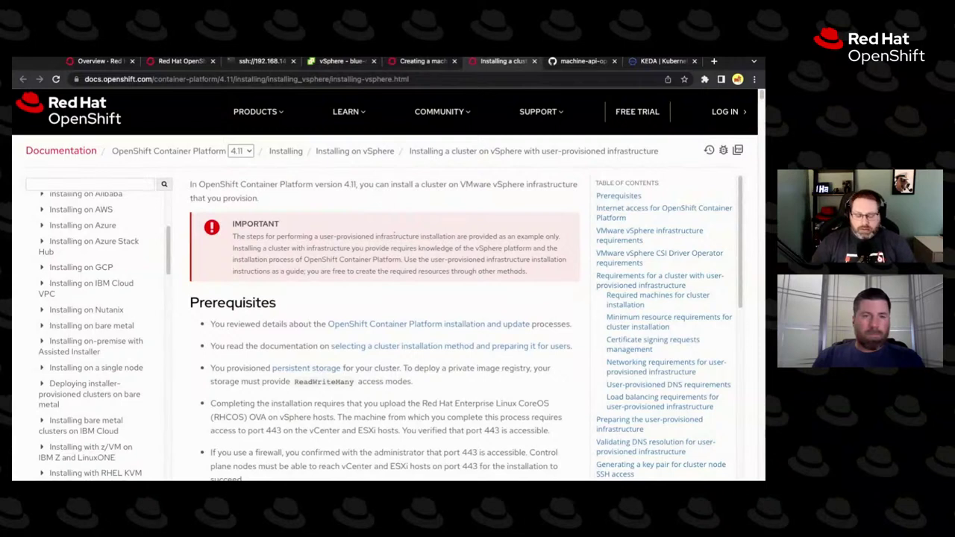
pyautogui.scroll(-20, 394, 235)
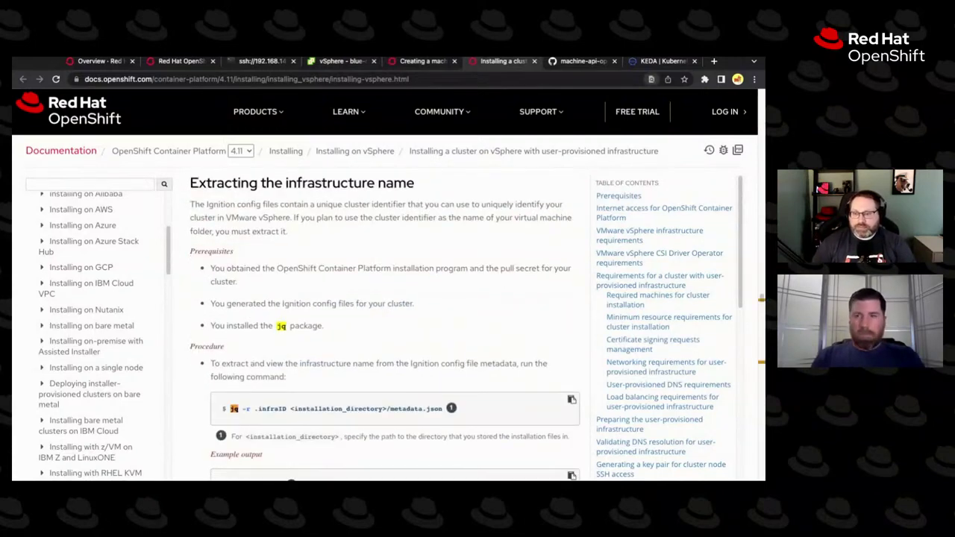
pyautogui.scroll(-1, 284, 235)
pyautogui.moveTo(197, 173); pyautogui.dragTo(414, 173)
pyautogui.scroll(-2, 375, 258)
pyautogui.moveTo(231, 312); pyautogui.dragTo(437, 313)
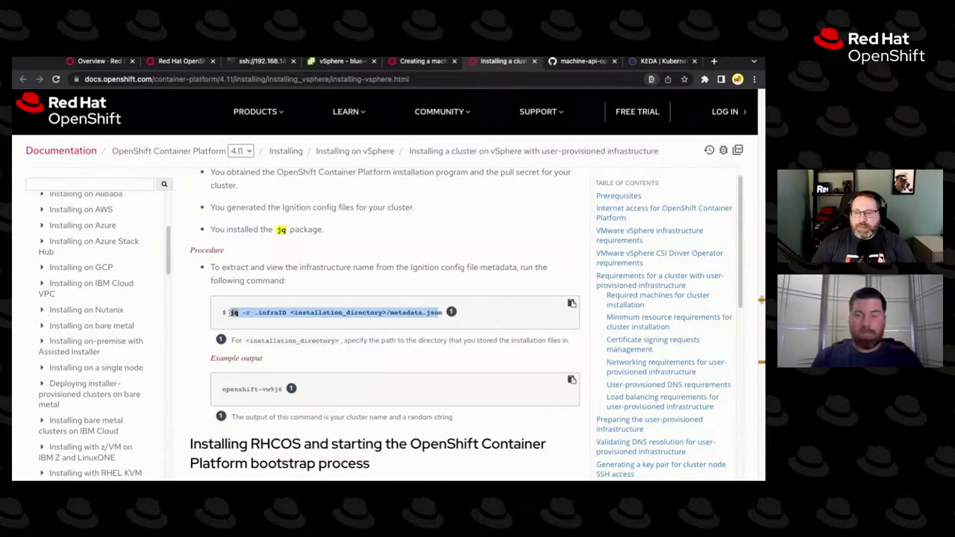
pyautogui.scroll(-3, 356, 352)
pyautogui.scroll(-2, 356, 352)
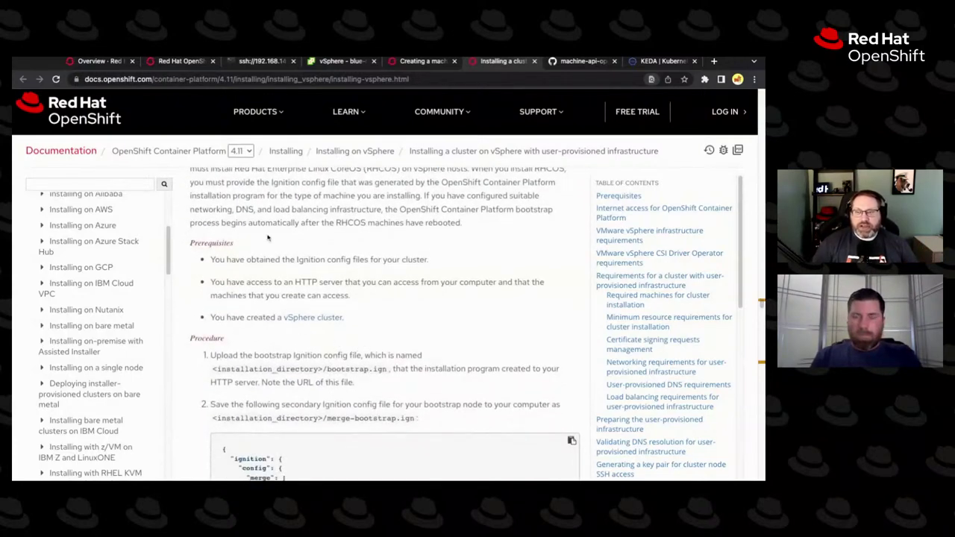
# Go back to the new MachineSet definition and select its name blue-24gjh-aoa and its namespace openshift-machine-api.
pyautogui.click(317, 66)
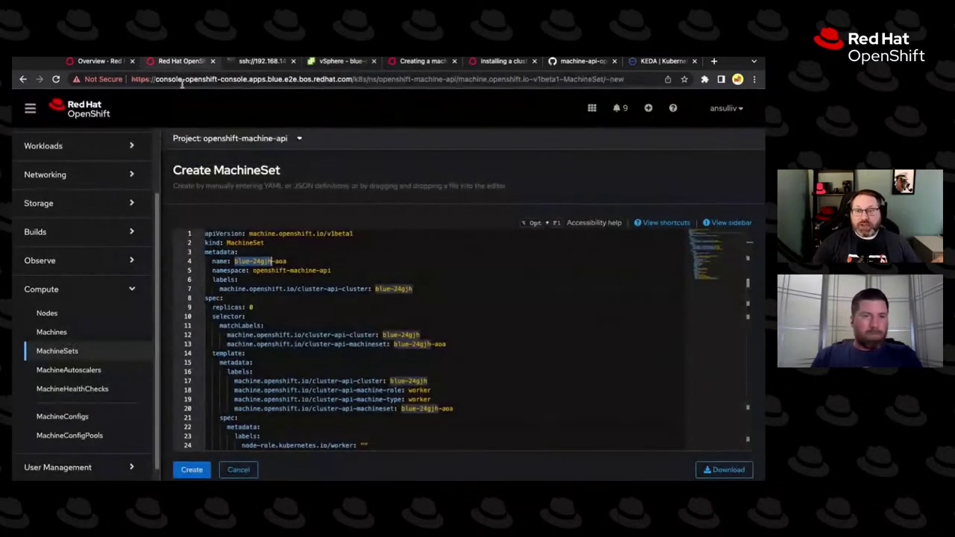
pyautogui.click(179, 63)
pyautogui.moveTo(239, 262)
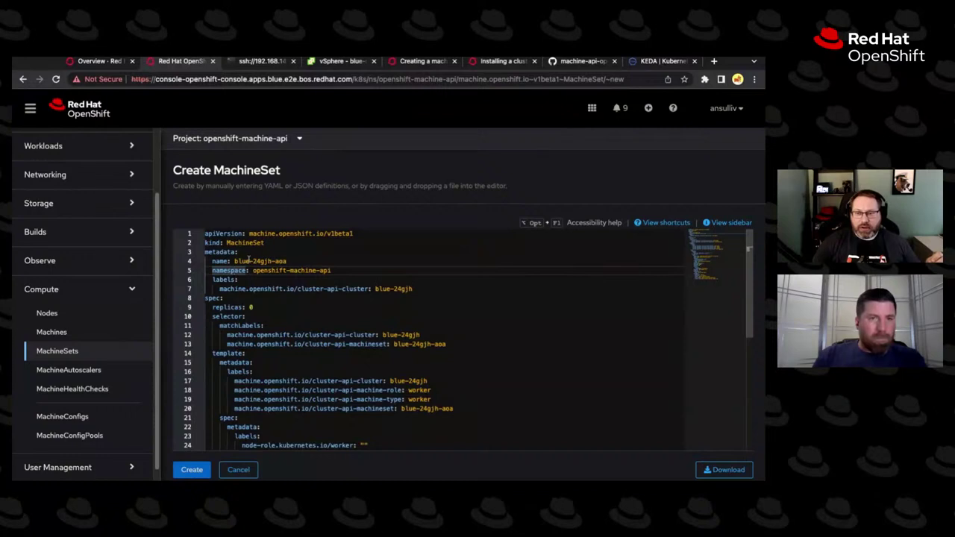
pyautogui.moveTo(234, 261); pyautogui.dragTo(287, 262)
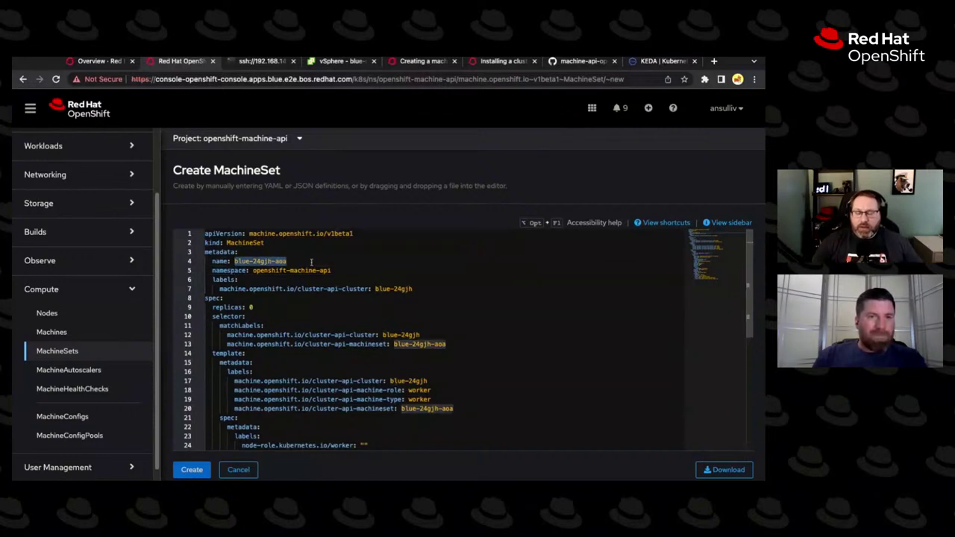
pyautogui.moveTo(318, 274)
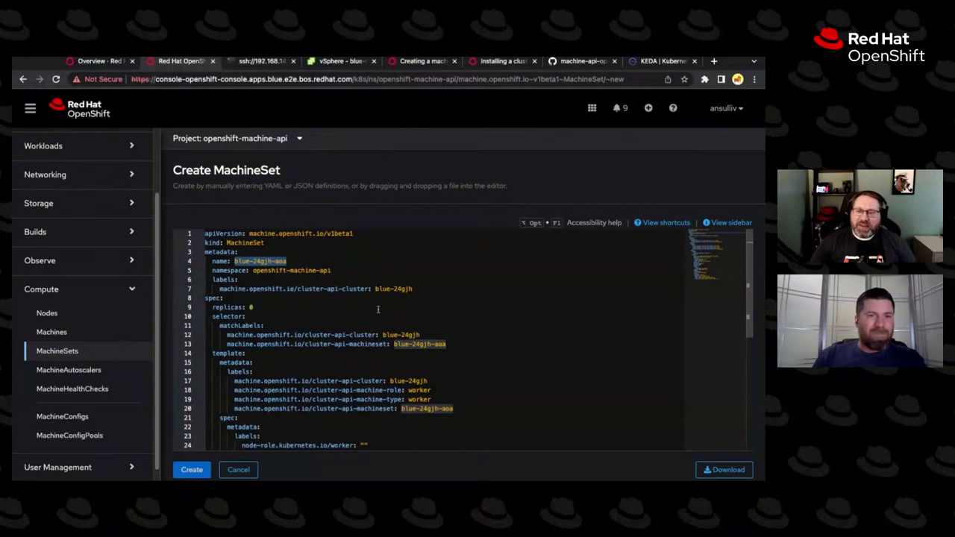
pyautogui.moveTo(253, 270); pyautogui.dragTo(331, 270)
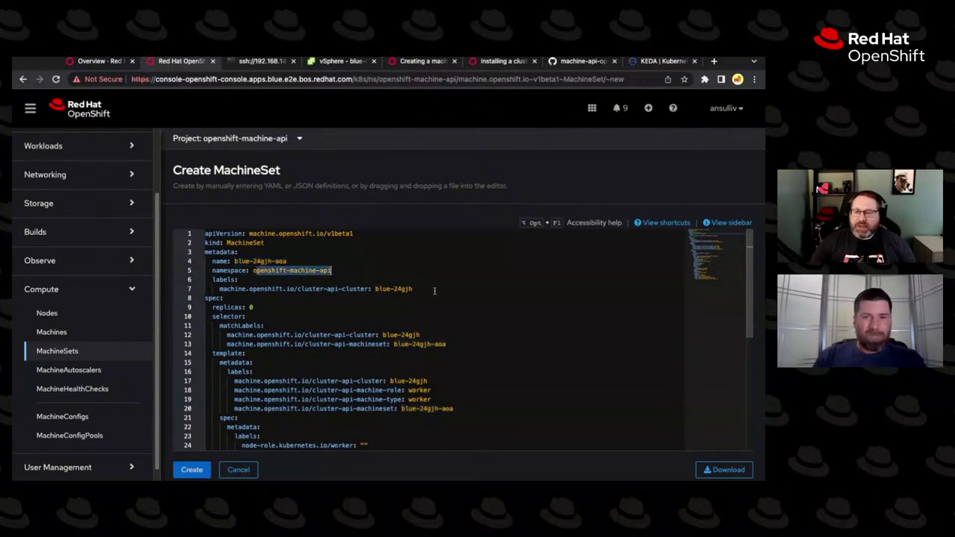
pyautogui.scroll(-1, 434, 311)
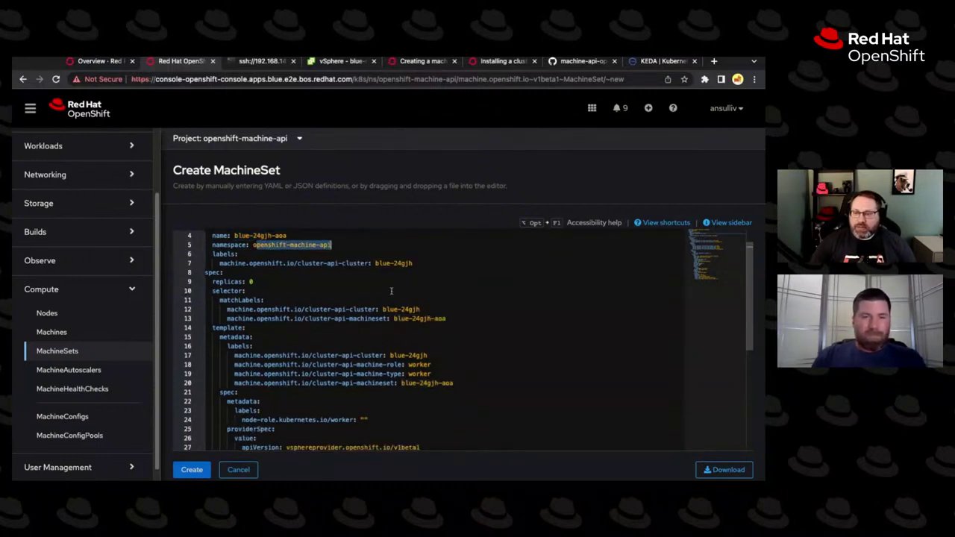
# Return to the sample vSphere machine set YAML and select the infrastructure ID and role placeholders in the template labels.
pyautogui.click(424, 61)
pyautogui.scroll(5, 343, 272)
pyautogui.scroll(15, 344, 273)
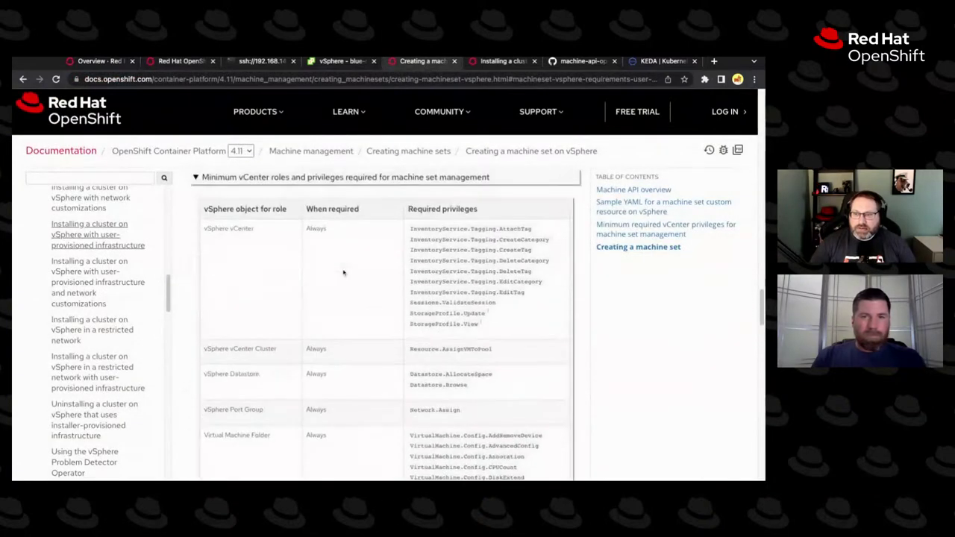
pyautogui.scroll(10, 342, 274)
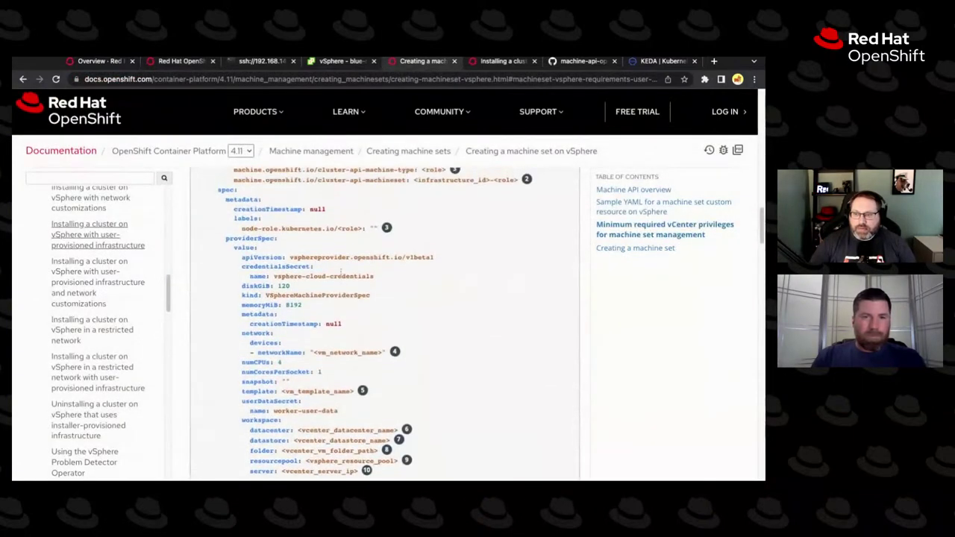
pyautogui.moveTo(423, 258); pyautogui.dragTo(477, 249)
pyautogui.moveTo(415, 279); pyautogui.dragTo(518, 279)
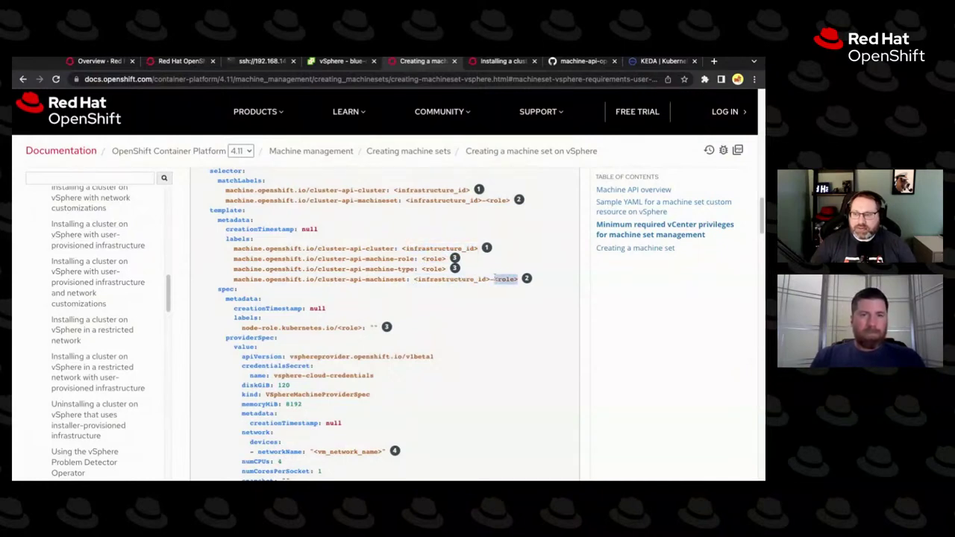
# Switch to the new MachineSet definition and select the aoa suffix of the machineset label under matchLabels.
pyautogui.click(196, 62)
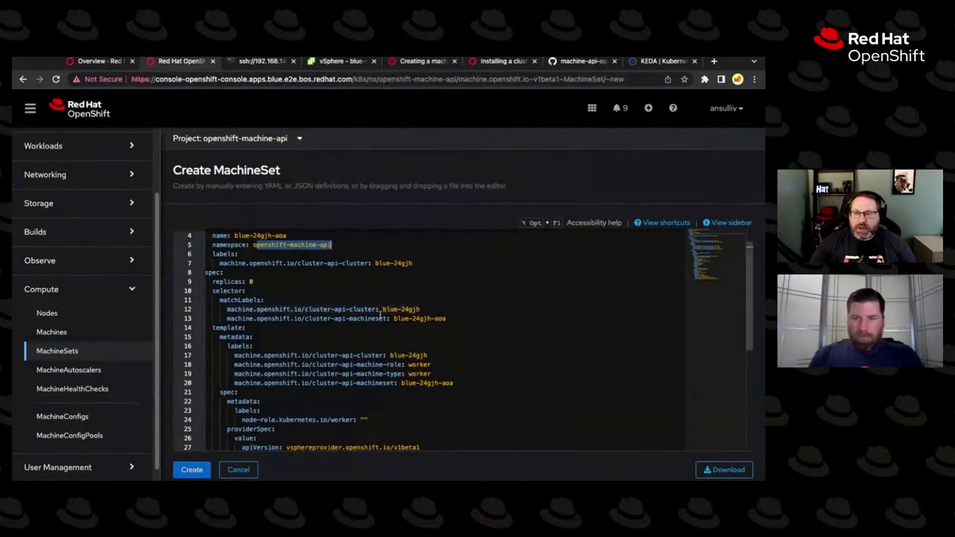
pyautogui.scroll(-1, 381, 312)
pyautogui.moveTo(434, 293); pyautogui.dragTo(448, 293)
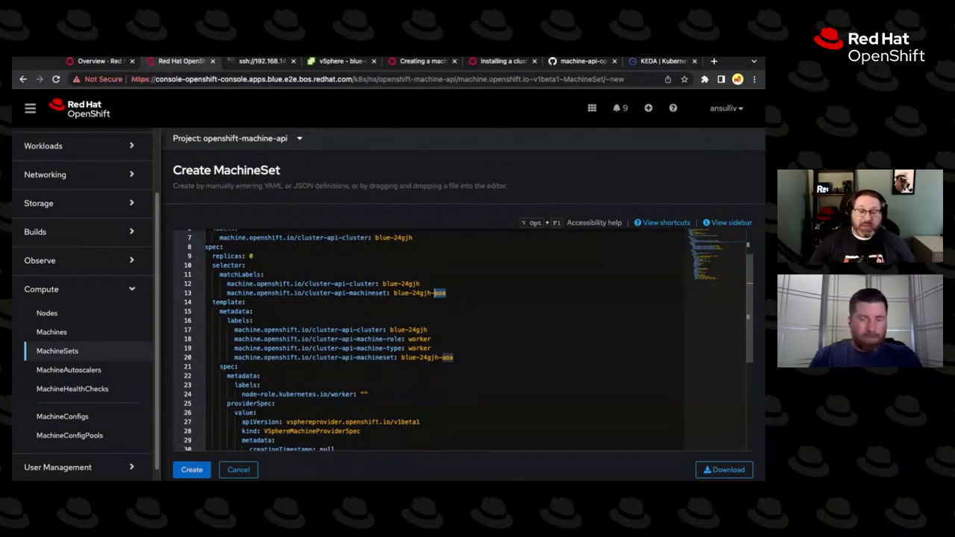
# Examine the template's nested spec metadata labels, the MachineSet kind, and the top-level spec with its replicas and selector.
pyautogui.scroll(-2, 301, 379)
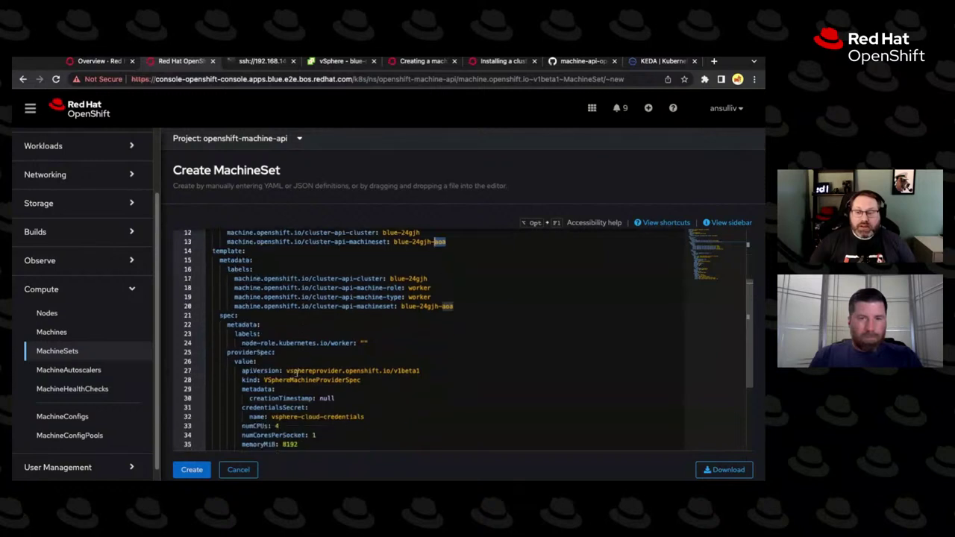
pyautogui.moveTo(222, 316); pyautogui.dragTo(259, 334)
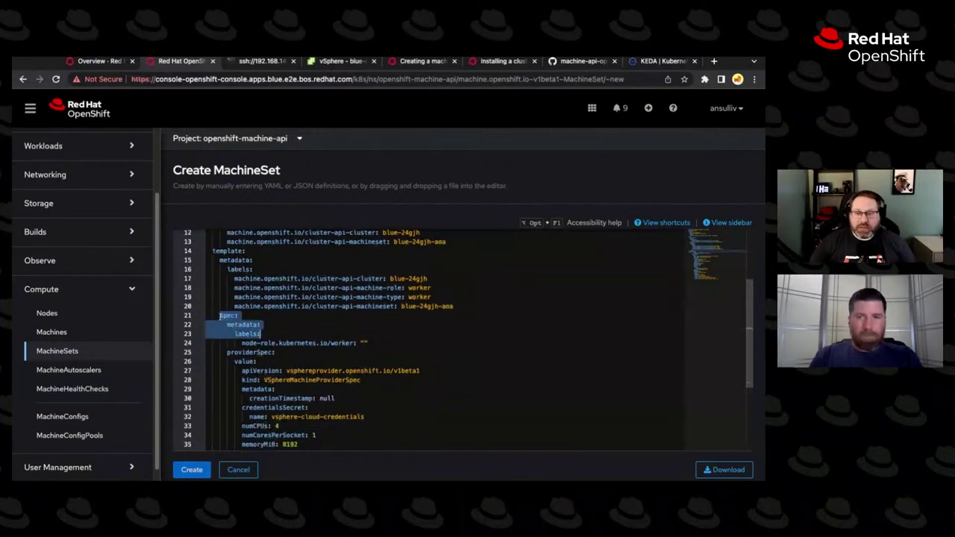
pyautogui.click(259, 334)
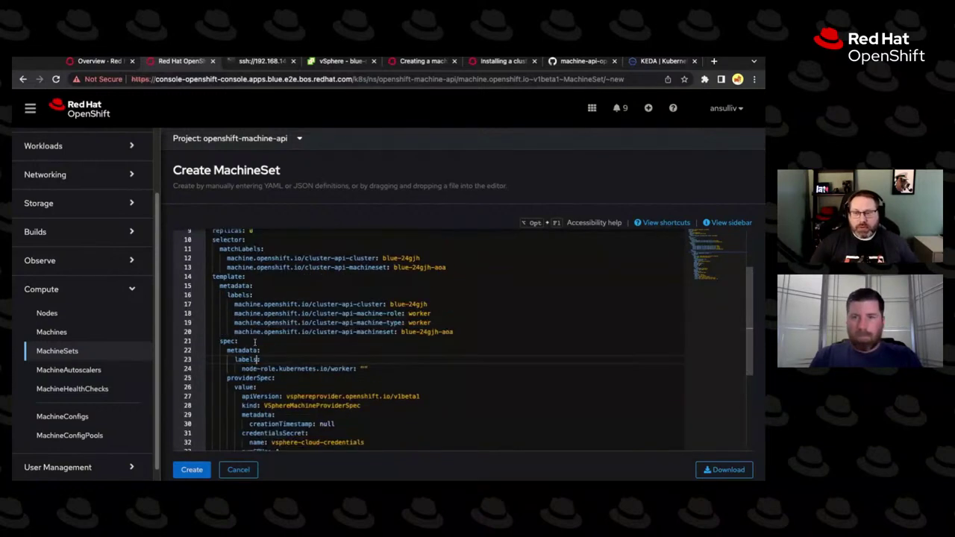
pyautogui.scroll(5, 249, 335)
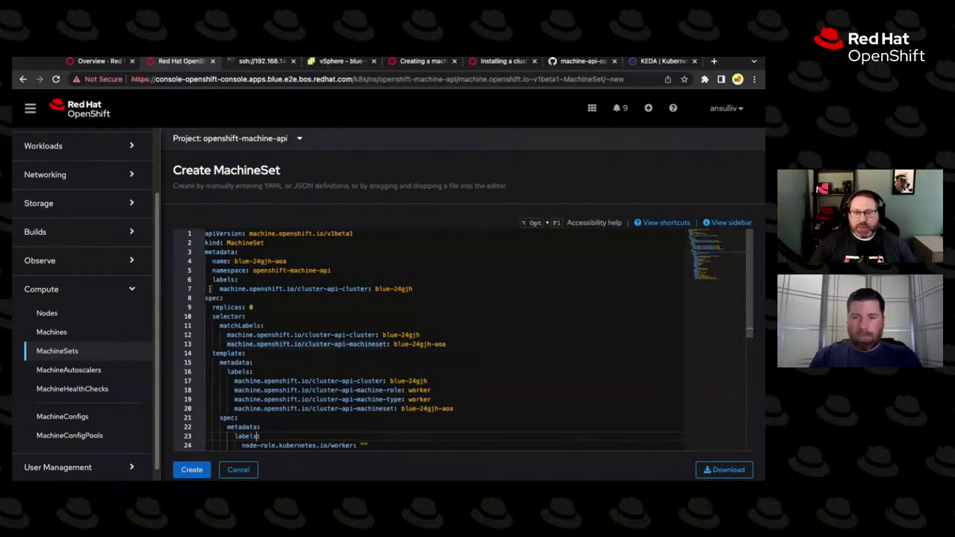
pyautogui.moveTo(215, 243); pyautogui.dragTo(265, 243)
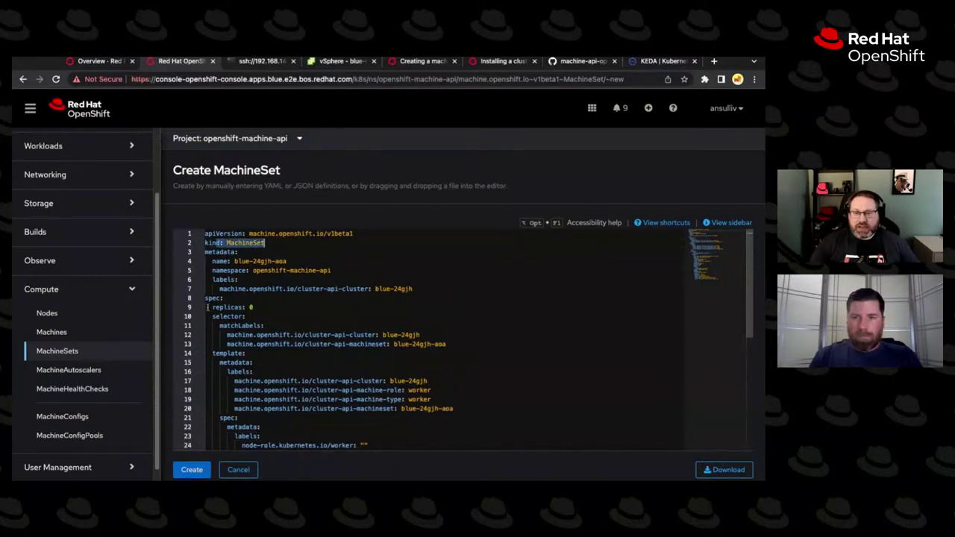
pyautogui.moveTo(208, 298); pyautogui.dragTo(263, 344)
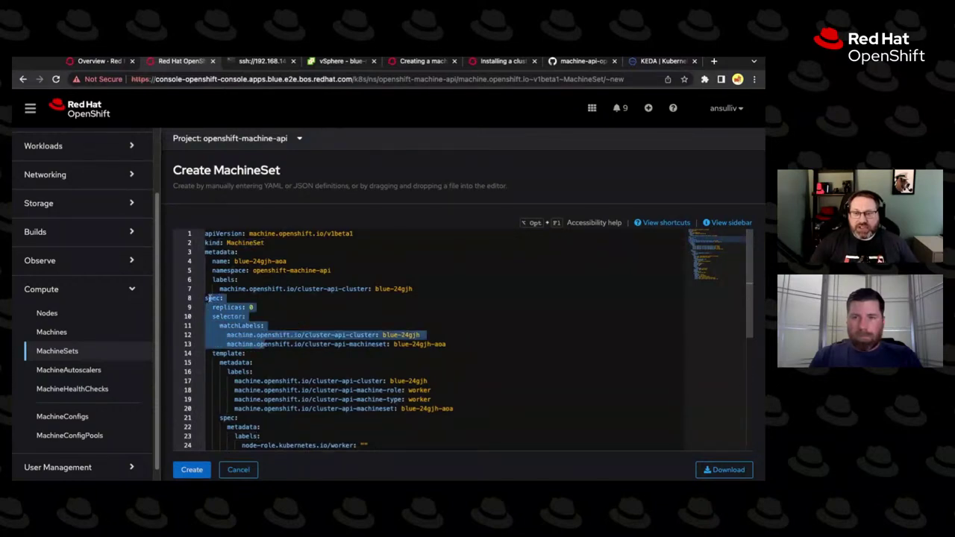
pyautogui.scroll(-1, 261, 351)
pyautogui.moveTo(229, 336)
pyautogui.click(283, 318)
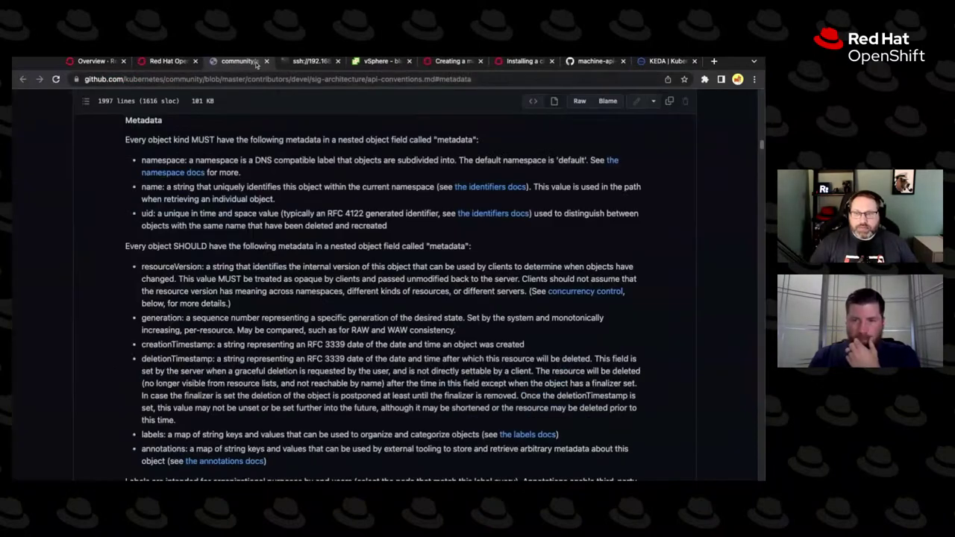
pyautogui.click(266, 61)
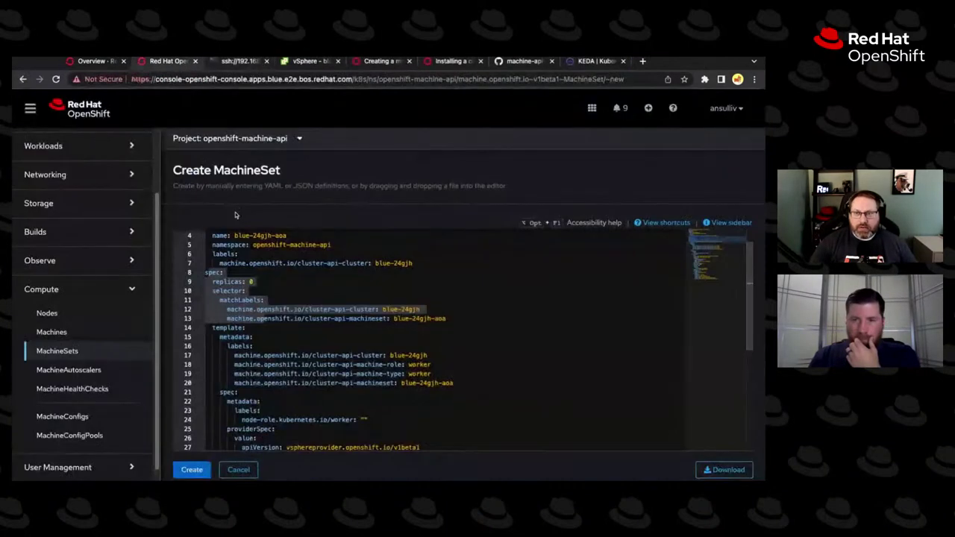
# Highlight the template key and its block from metadata down to providerSpec in the new MachineSet definition.
pyautogui.scroll(-2, 225, 275)
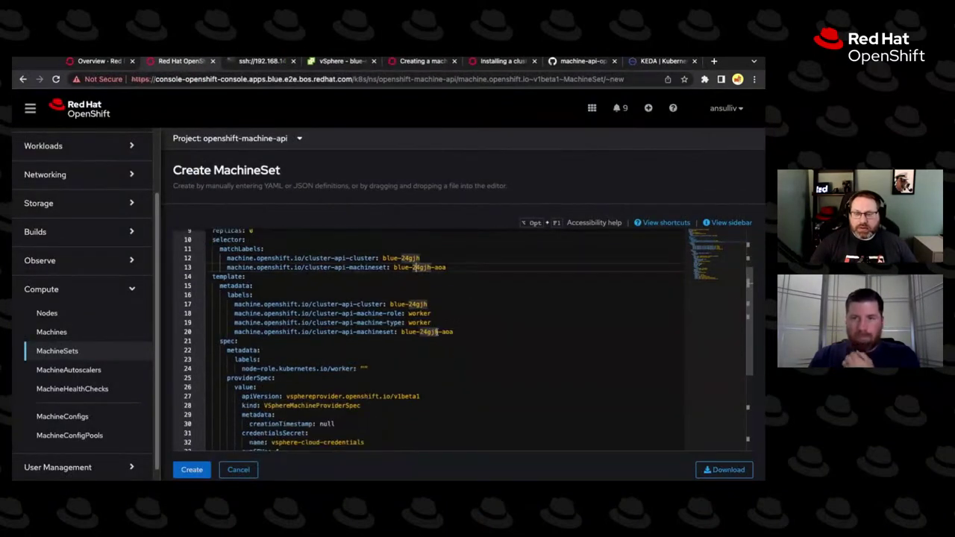
pyautogui.click(225, 274)
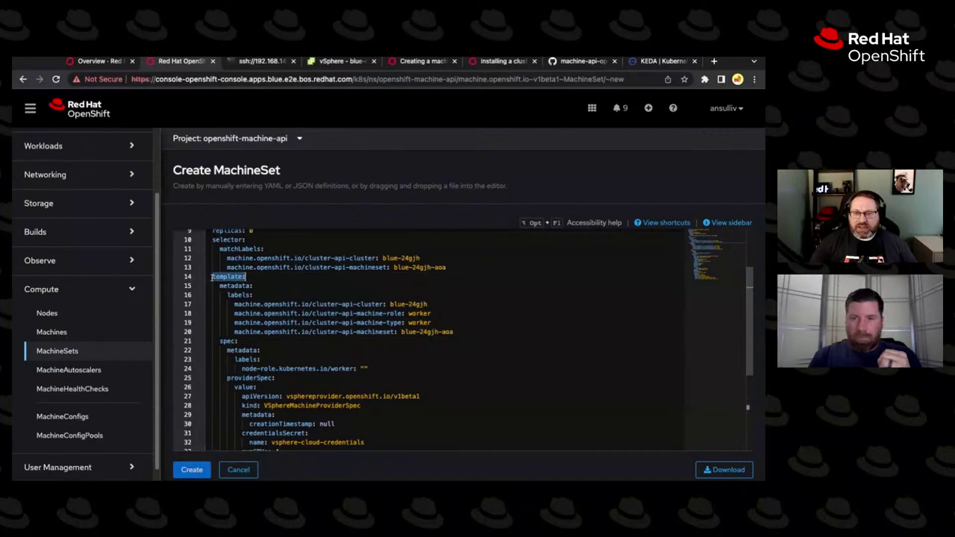
pyautogui.moveTo(244, 284)
pyautogui.moveTo(218, 286); pyautogui.dragTo(319, 424)
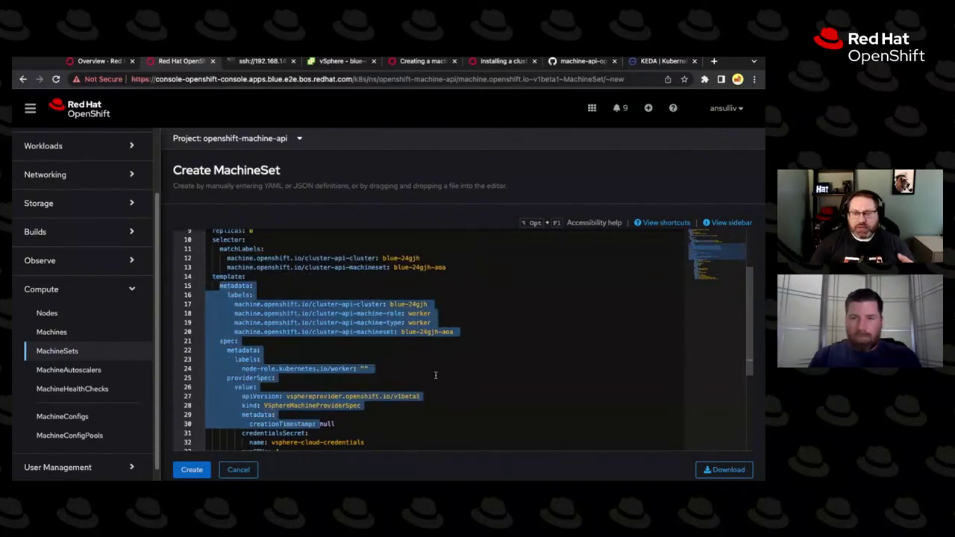
pyautogui.click(428, 350)
pyautogui.scroll(2, 427, 350)
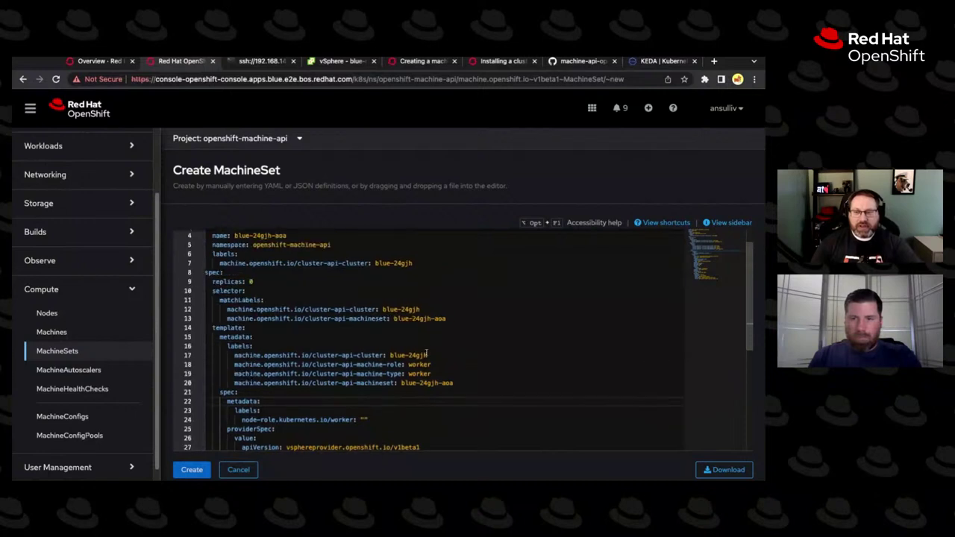
pyautogui.scroll(-1, 399, 363)
pyautogui.moveTo(221, 311); pyautogui.dragTo(276, 406)
pyautogui.click(412, 406)
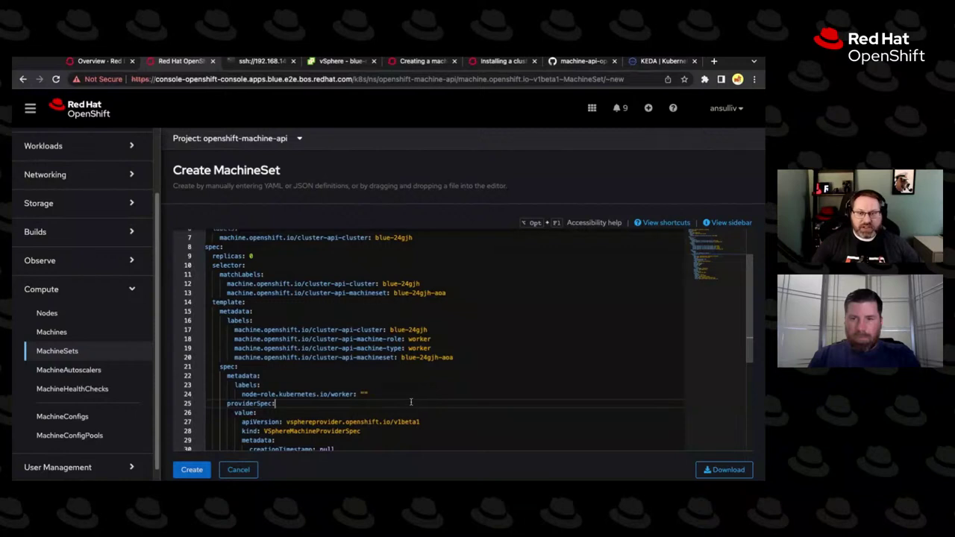
# Highlight the node-role.kubernetes.io/worker label under the template's spec metadata and the template's machineset label value blue-24gjh-aoa.
pyautogui.scroll(-1, 393, 395)
pyautogui.moveTo(227, 349); pyautogui.dragTo(366, 369)
pyautogui.click(364, 368)
pyautogui.moveTo(243, 368); pyautogui.dragTo(370, 368)
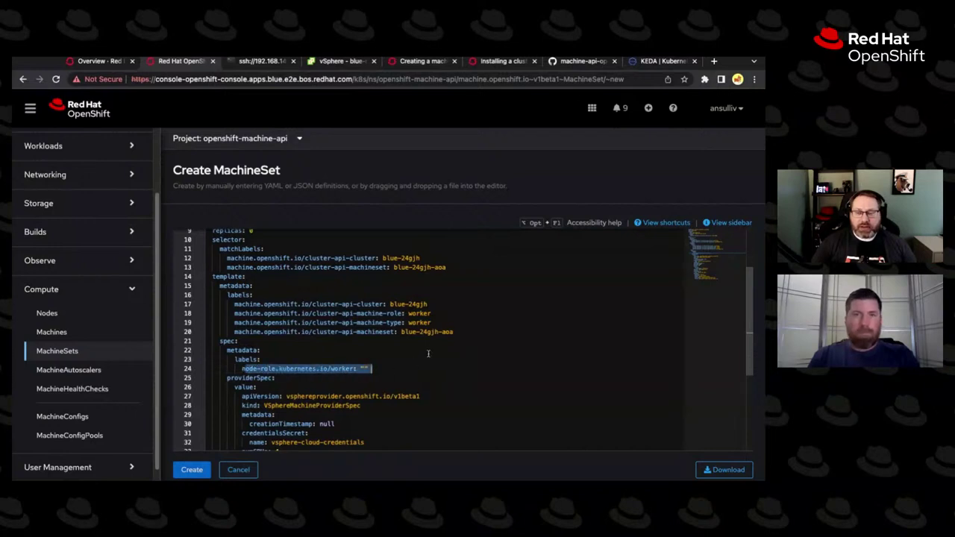
pyautogui.moveTo(401, 332); pyautogui.dragTo(459, 332)
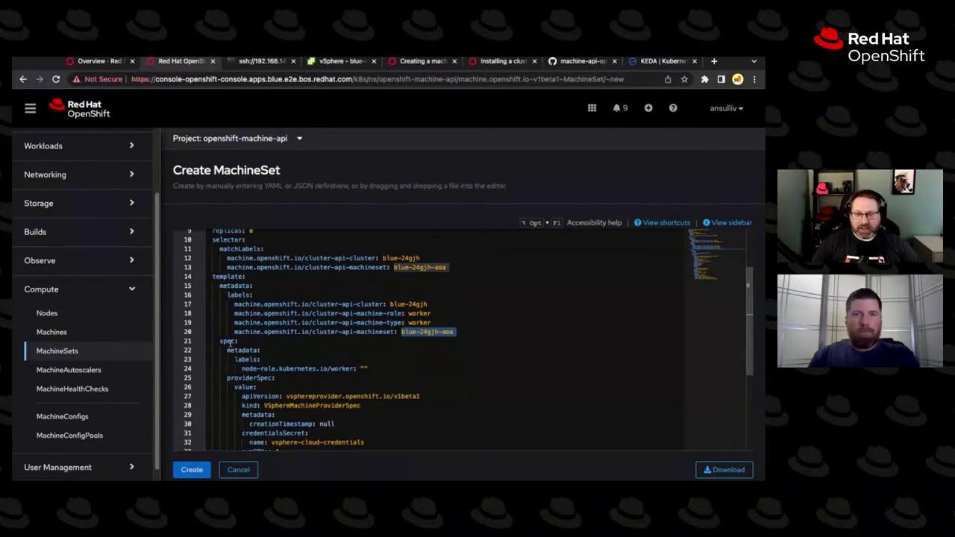
pyautogui.moveTo(226, 350); pyautogui.dragTo(279, 369)
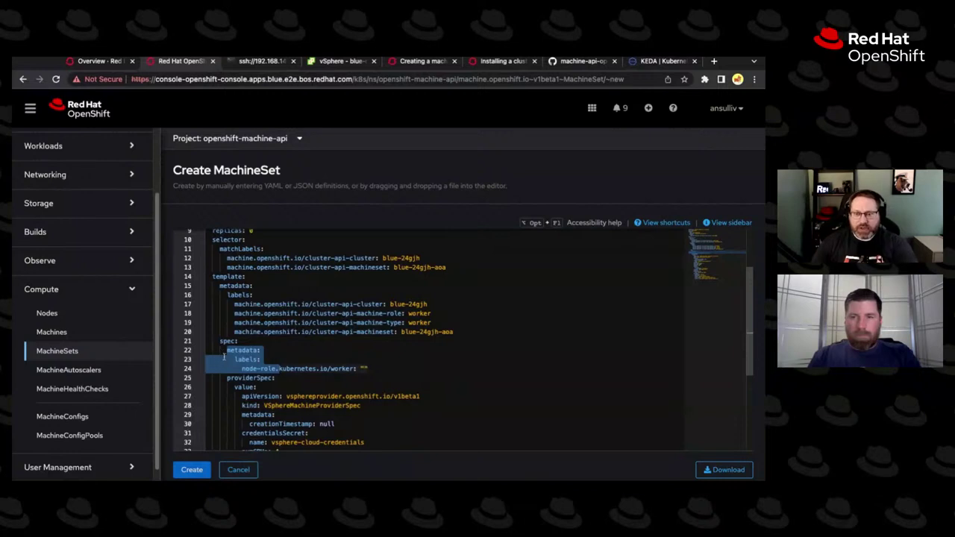
pyautogui.moveTo(238, 357)
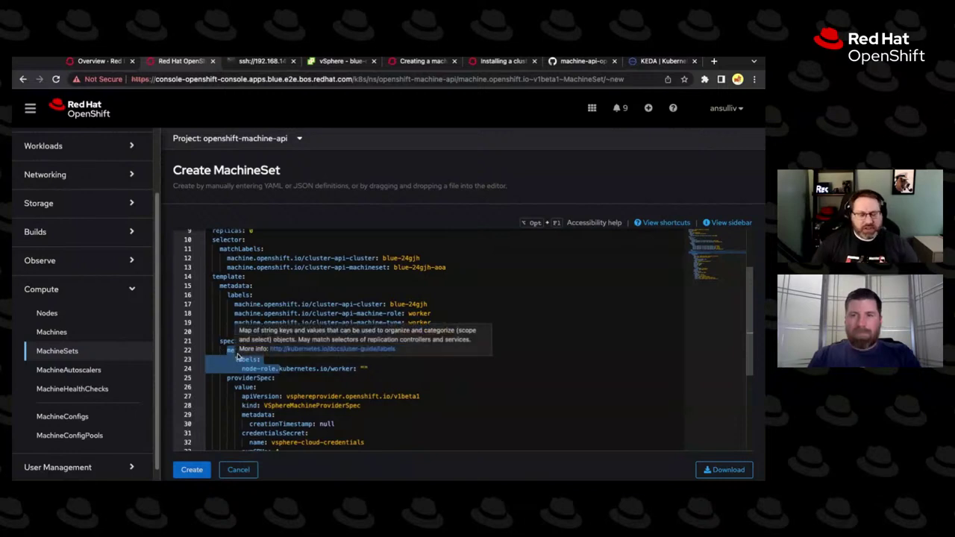
# Duplicate the node-role.kubernetes.io/worker label on a new line below it and change the copy's role to infra.
pyautogui.moveTo(370, 368)
pyautogui.mouseDown()
pyautogui.moveTo(241, 369)
pyautogui.moveTo(370, 368)
pyautogui.mouseUp()
pyautogui.click(312, 369)
pyautogui.hotkey('ctrl', 'c')
pyautogui.click(370, 368)
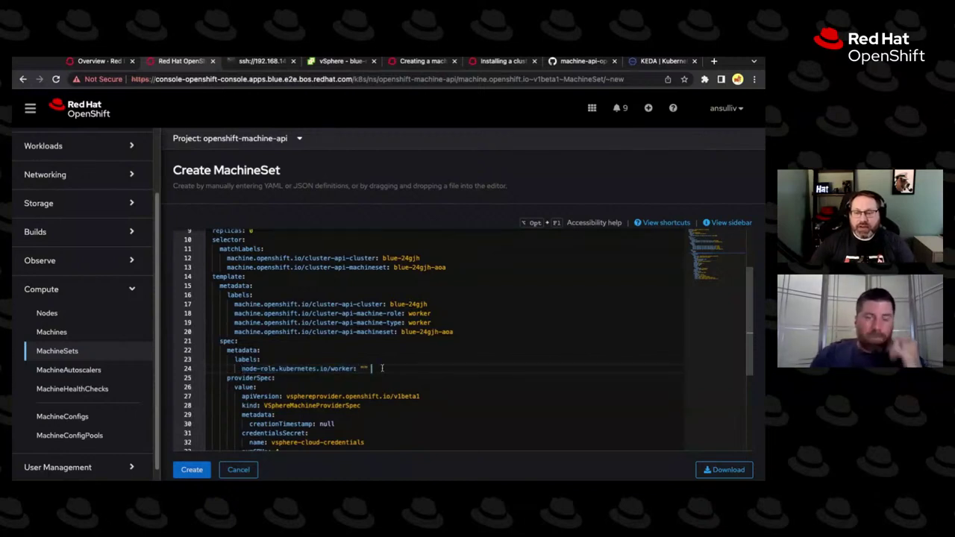
pyautogui.press('Return')
pyautogui.hotkey('ctrl', 'v')
pyautogui.doubleClick(337, 378)
pyautogui.write('infra')
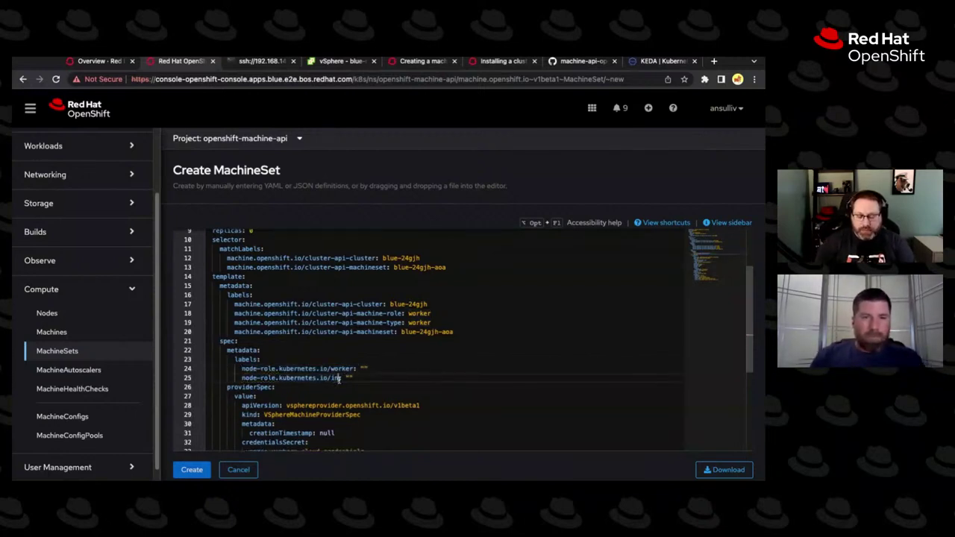
# Add a third node label node-role.kubernetes.io/odf with an empty value below the infra label.
pyautogui.click(377, 378)
pyautogui.press('Return')
pyautogui.hotkey('ctrl', 'v')
pyautogui.doubleClick(341, 388)
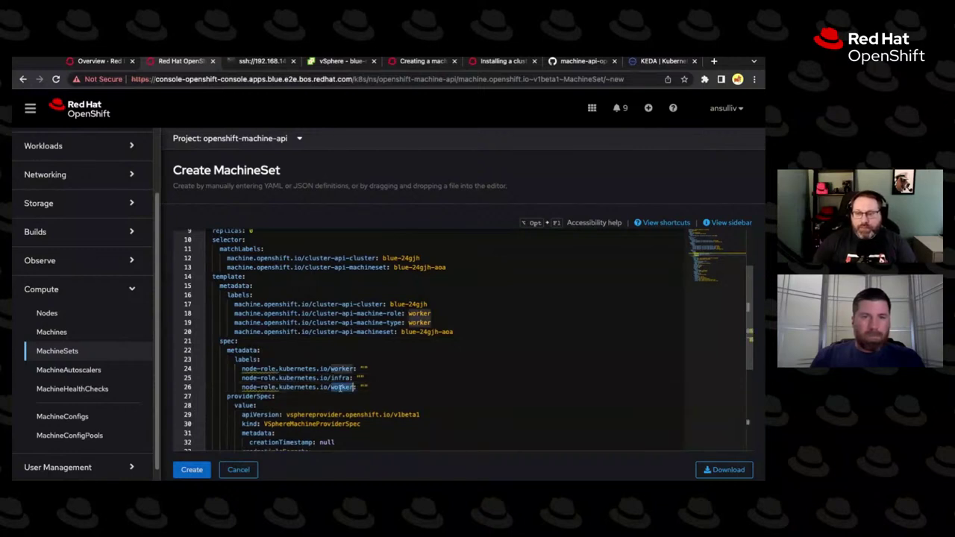
pyautogui.write('odf')
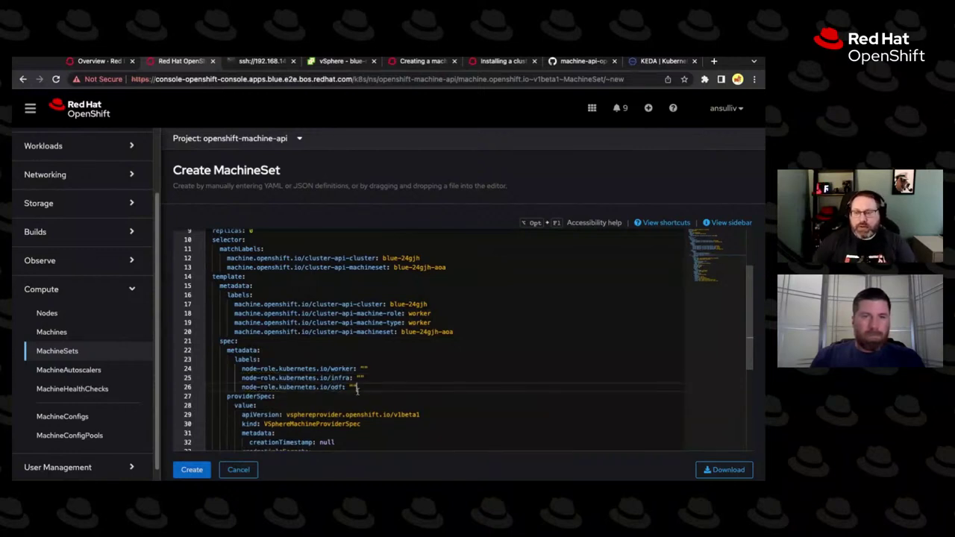
# Select the providerSpec key and look through the vSphere provider settings beneath it.
pyautogui.scroll(-3, 356, 389)
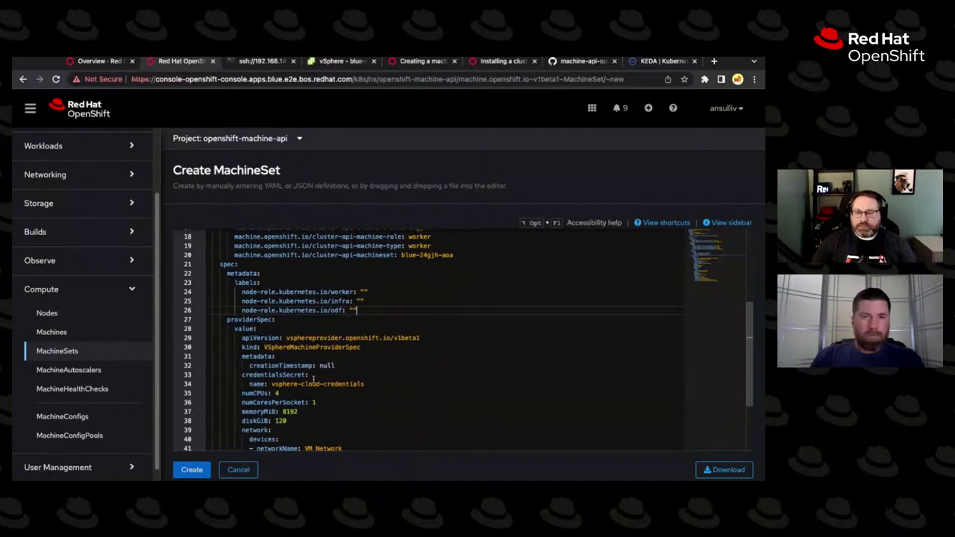
pyautogui.scroll(-1, 302, 370)
pyautogui.doubleClick(226, 294)
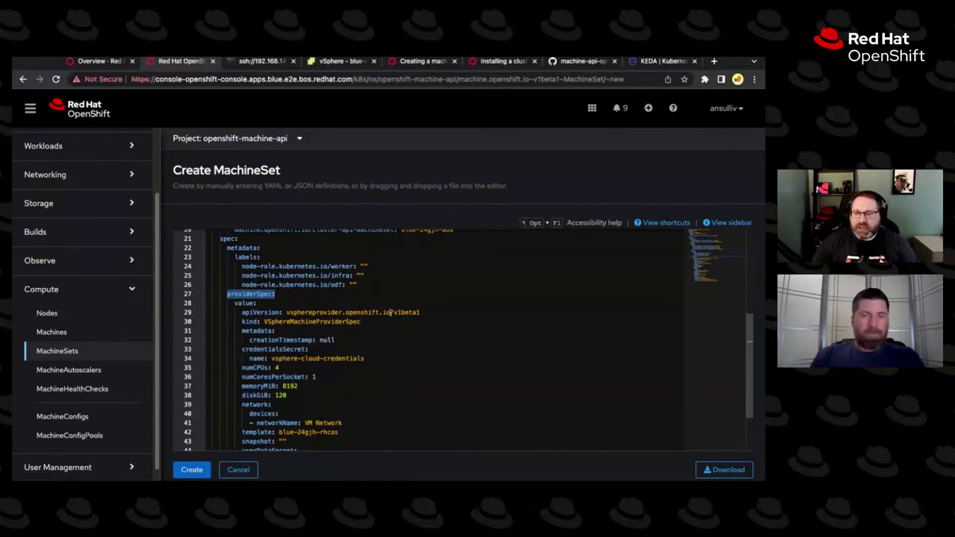
pyautogui.moveTo(250, 307)
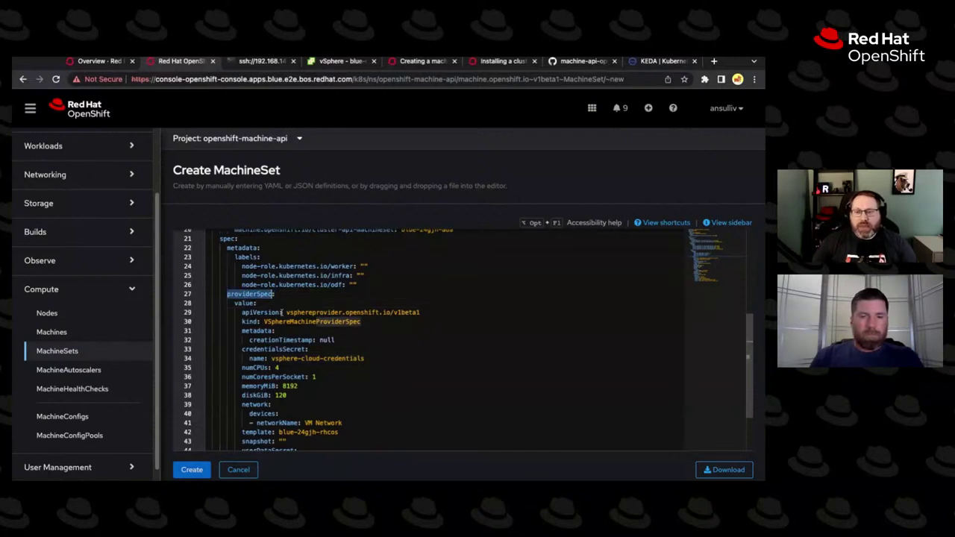
pyautogui.scroll(-1, 273, 305)
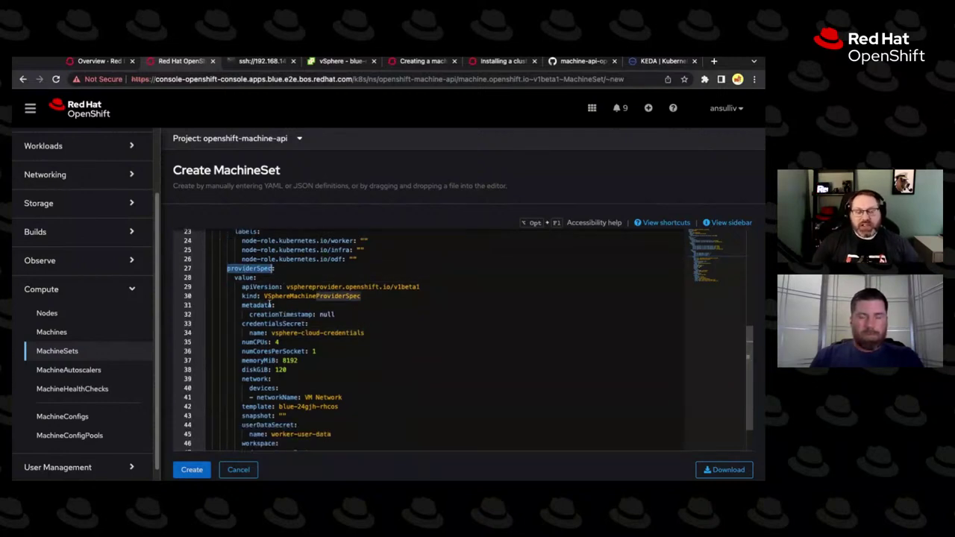
pyautogui.scroll(-1, 295, 302)
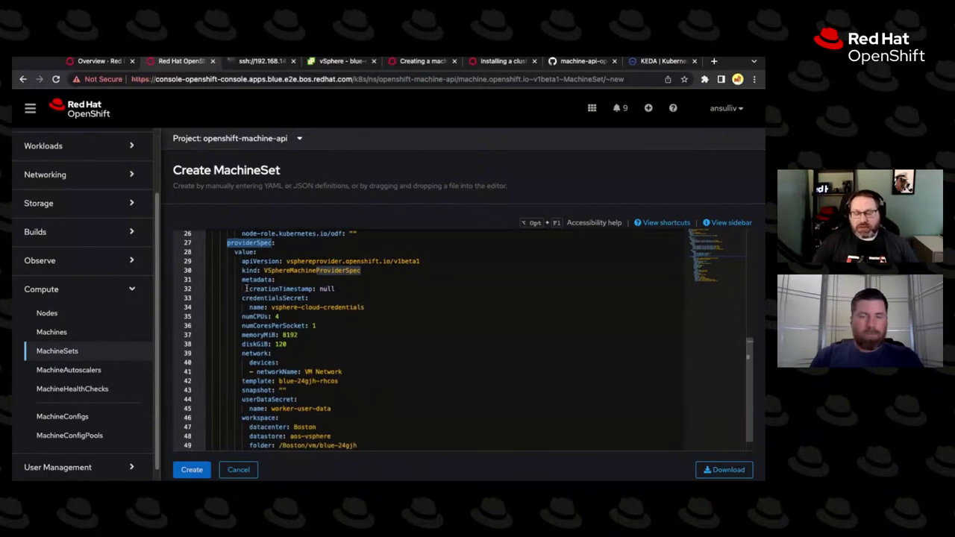
# Highlight the numCPUs, numCoresPerSocket, memoryMiB and diskGiB settings one after another in the providerSpec.
pyautogui.click(243, 317)
pyautogui.hotkey('shift', 'End')
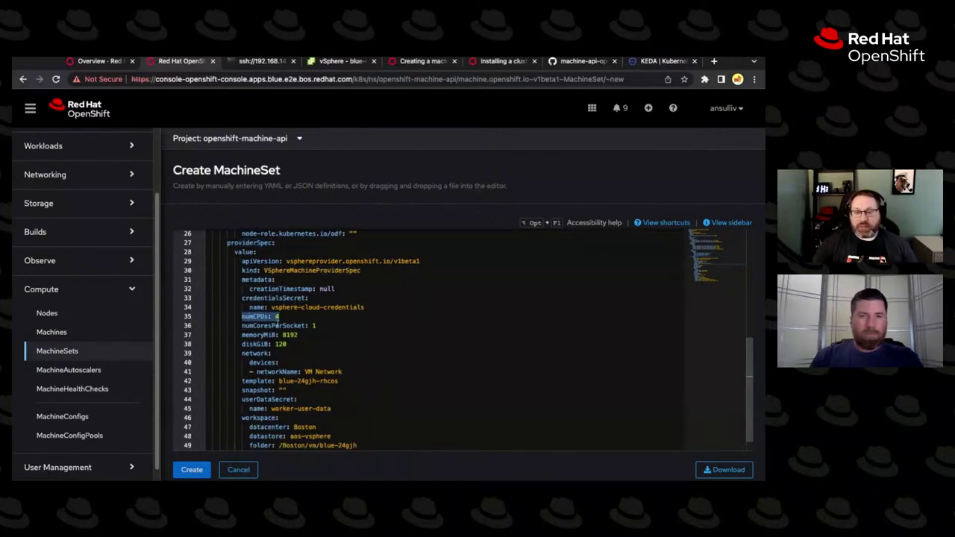
pyautogui.click(314, 328)
pyautogui.hotkey('shift', 'Home')
pyautogui.click(242, 337)
pyautogui.hotkey('shift', 'End')
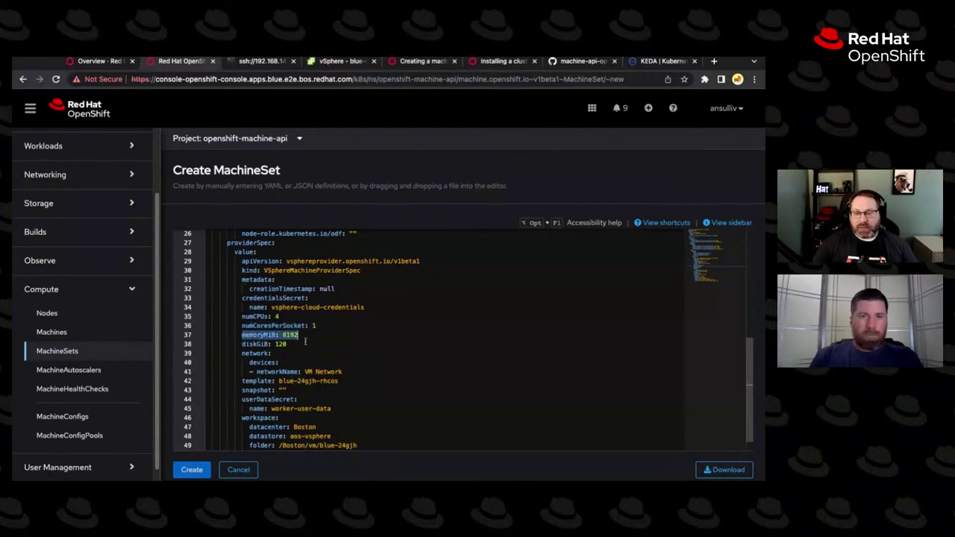
pyautogui.click(294, 344)
pyautogui.hotkey('shift', 'Home')
pyautogui.click(295, 344)
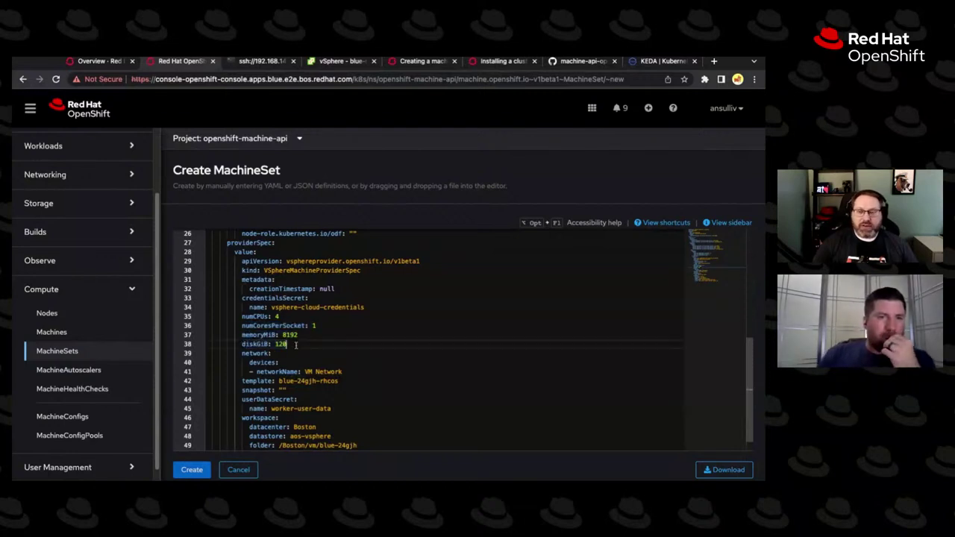
# Switch to the vSphere machine set documentation and highlight the networkName placeholder in the sample YAML's providerSpec.
pyautogui.click(421, 62)
pyautogui.scroll(-2, 319, 252)
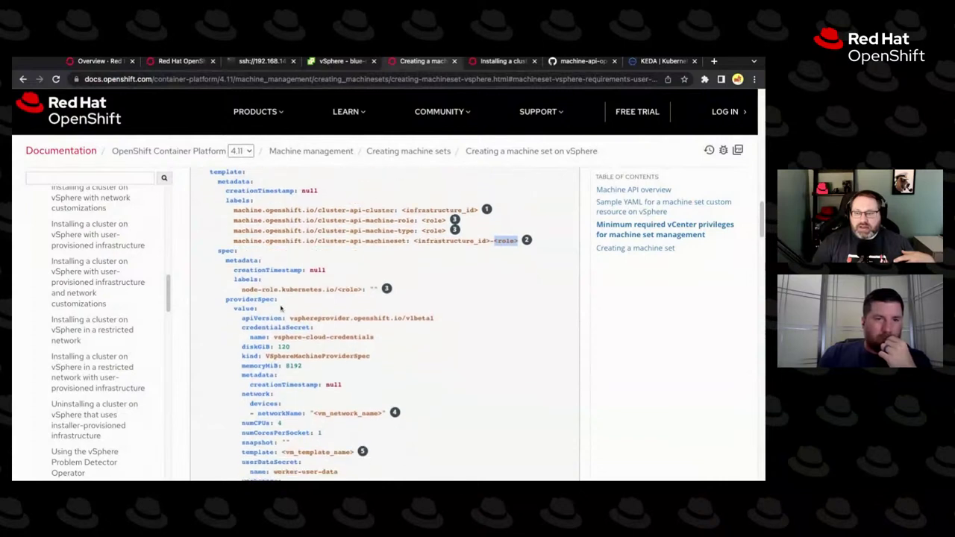
pyautogui.scroll(-2, 374, 312)
pyautogui.tripleClick(409, 310)
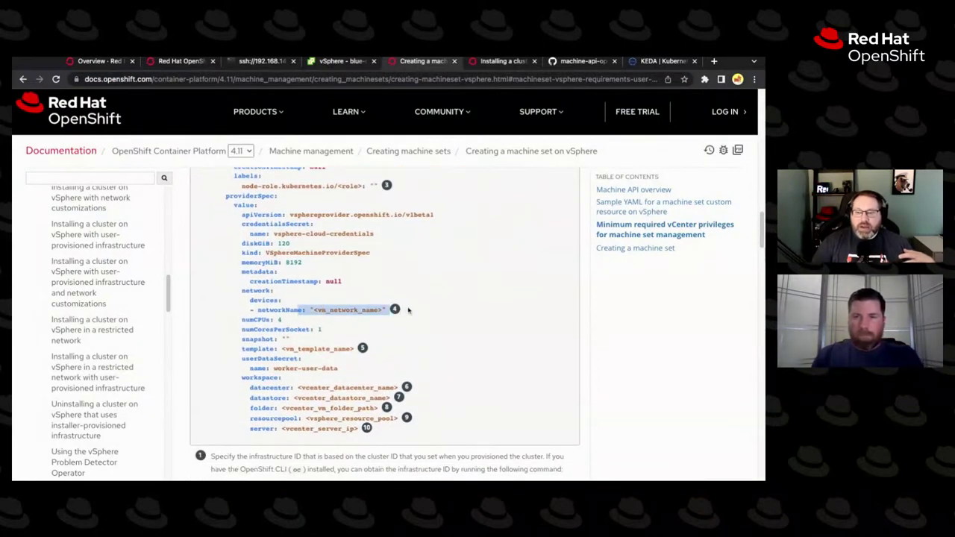
pyautogui.click(268, 318)
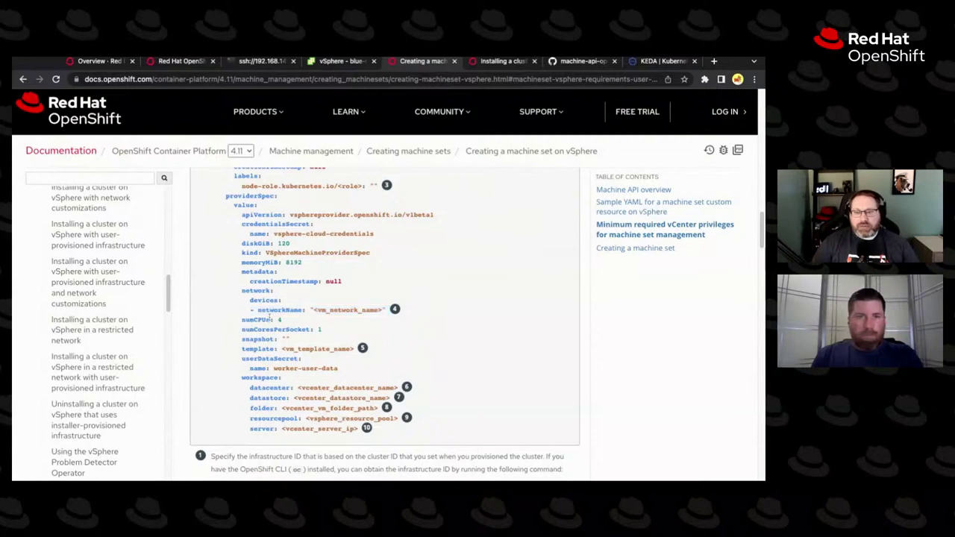
pyautogui.scroll(-1, 267, 319)
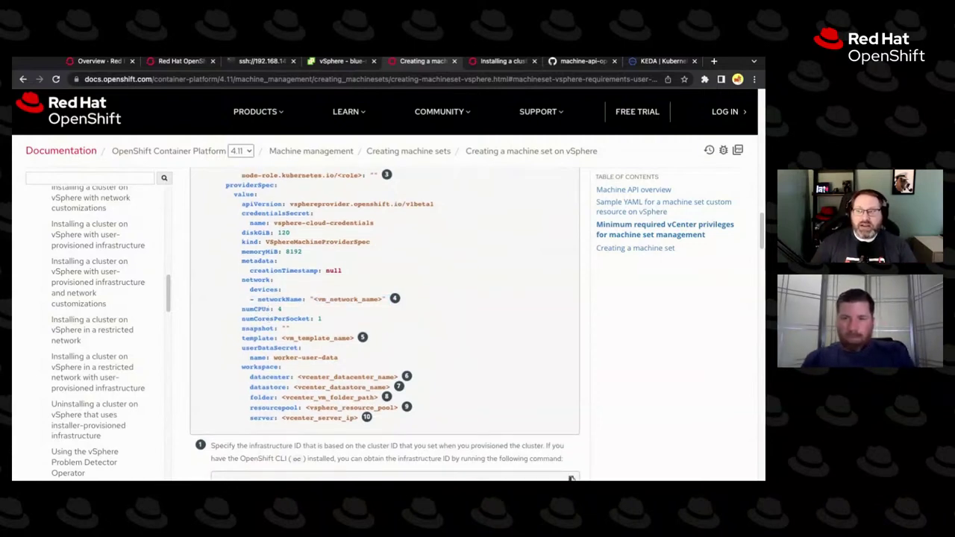
# Close the KEDA page and show types_vsphereprovider.go in the machine-api-operator GitHub repository, selecting its URL.
pyautogui.click(693, 60)
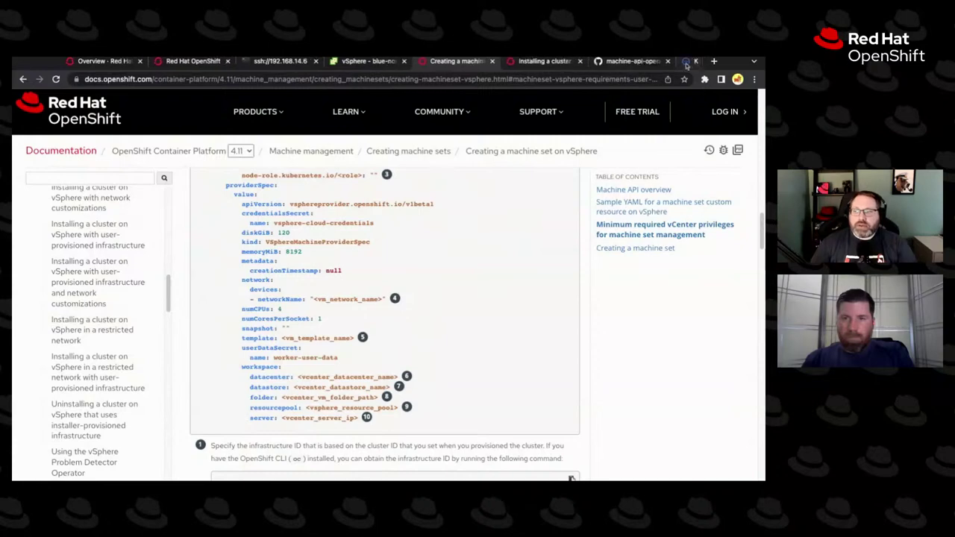
pyautogui.click(657, 60)
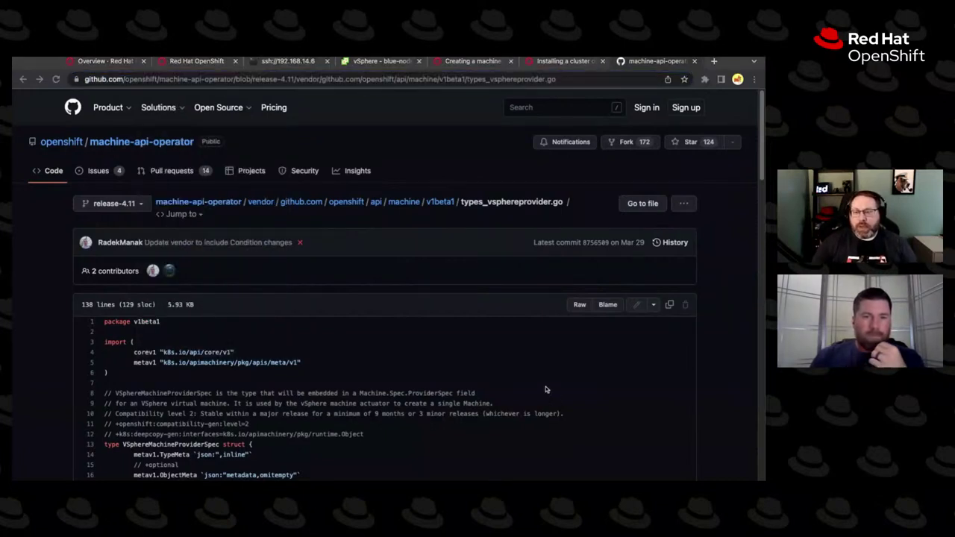
pyautogui.press('super+l')
pyautogui.scroll(-1, 342, 391)
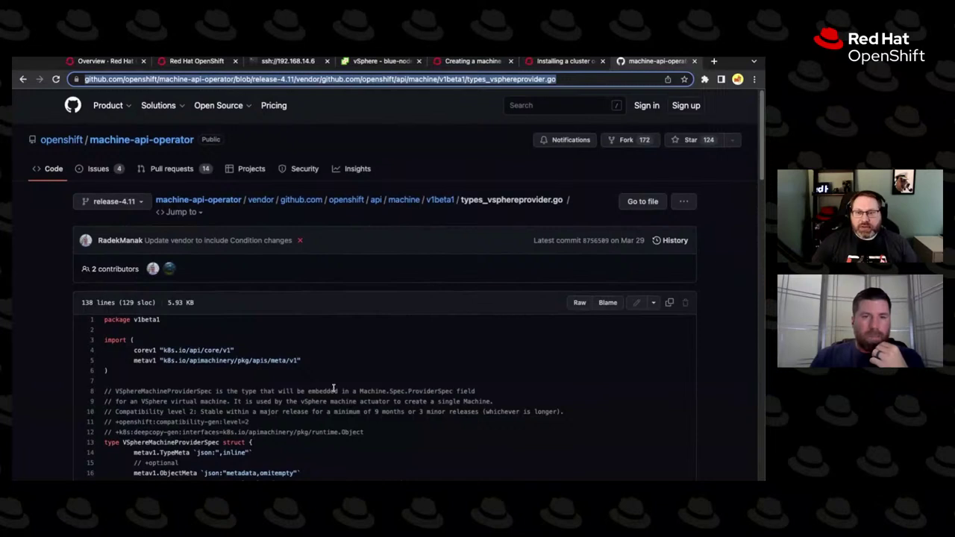
pyautogui.scroll(-3, 321, 388)
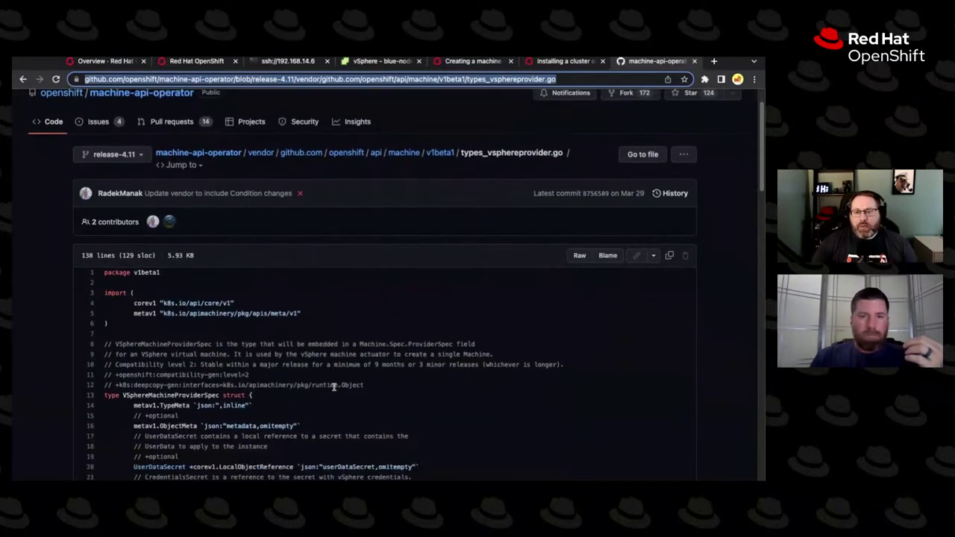
# Select the VSphereMachineProviderSpec struct declaration on line 13 of the Go source file.
pyautogui.doubleClick(170, 334)
pyautogui.scroll(-1, 171, 334)
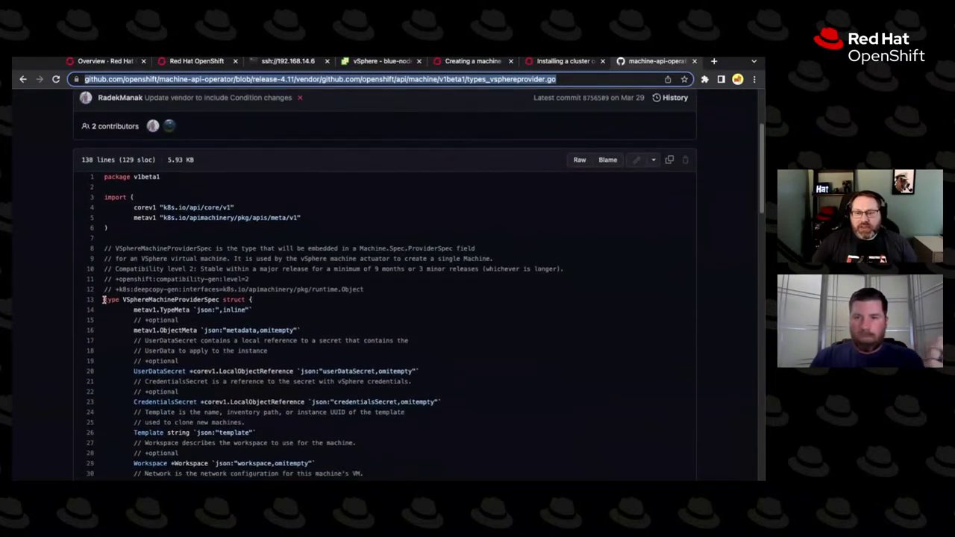
pyautogui.keyDown('shift'); pyautogui.click(105, 299); pyautogui.keyUp('shift')
pyautogui.moveTo(104, 299); pyautogui.dragTo(252, 299)
pyautogui.scroll(-1, 242, 332)
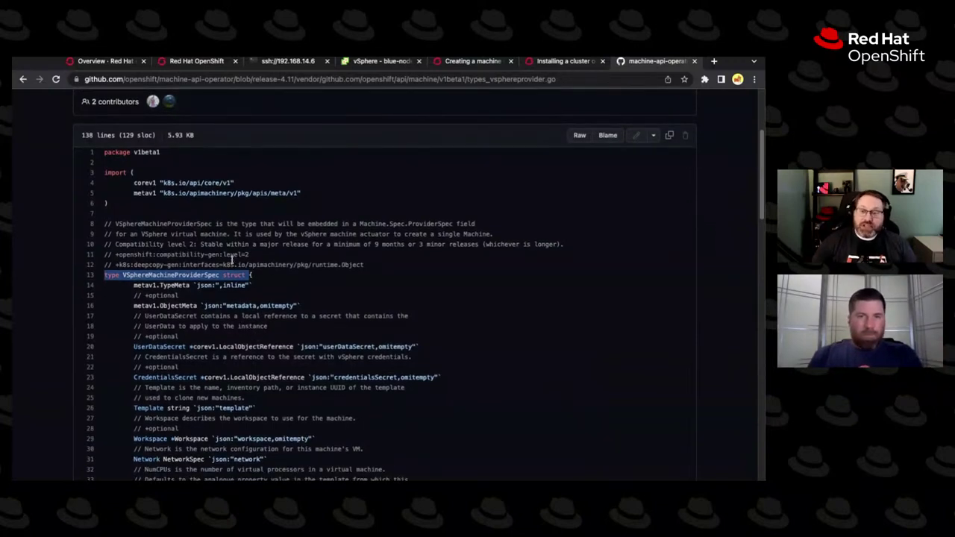
# Select the VSphereMachineProviderSpec kind in the new MachineSet definition and compare it with the struct's fields in the GitHub source.
pyautogui.click(200, 61)
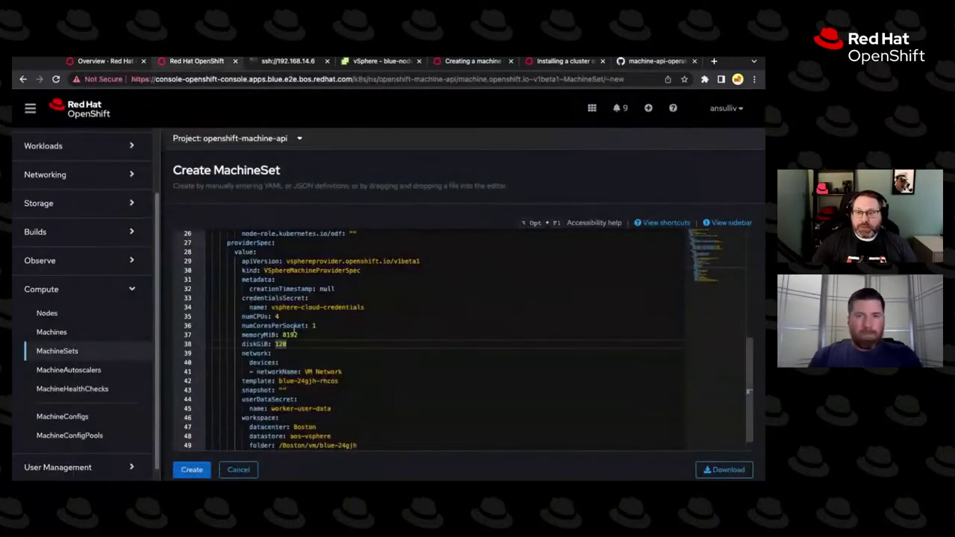
pyautogui.doubleClick(281, 270)
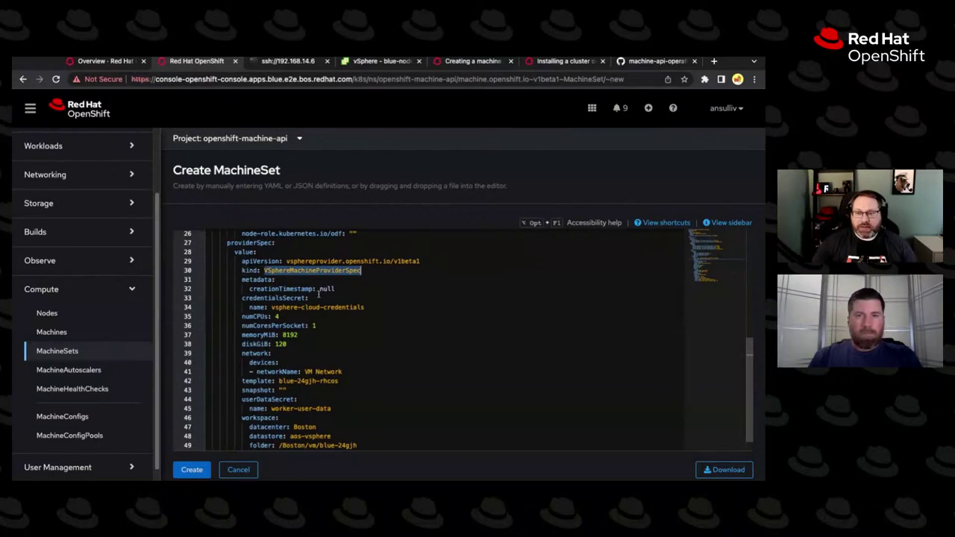
pyautogui.click(647, 61)
pyautogui.scroll(-4, 278, 252)
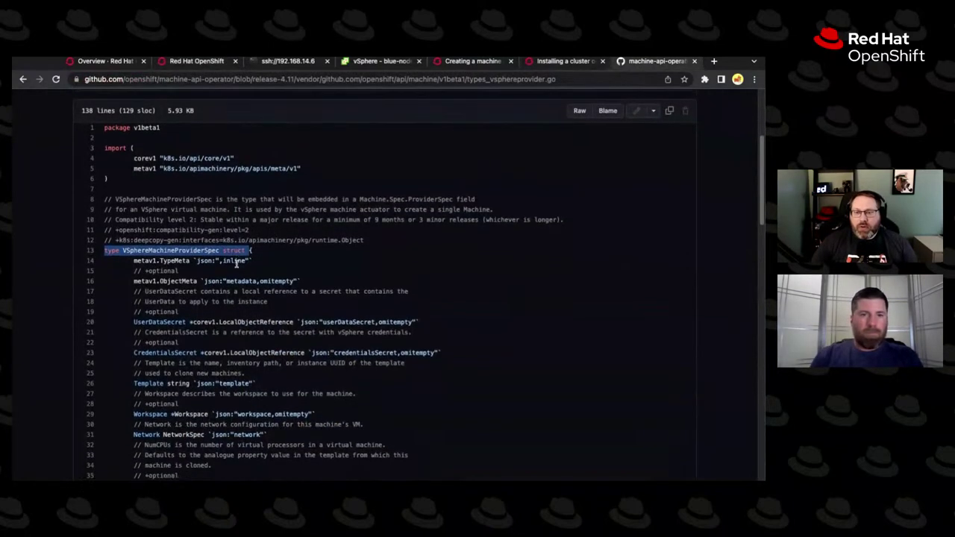
pyautogui.scroll(-1, 202, 263)
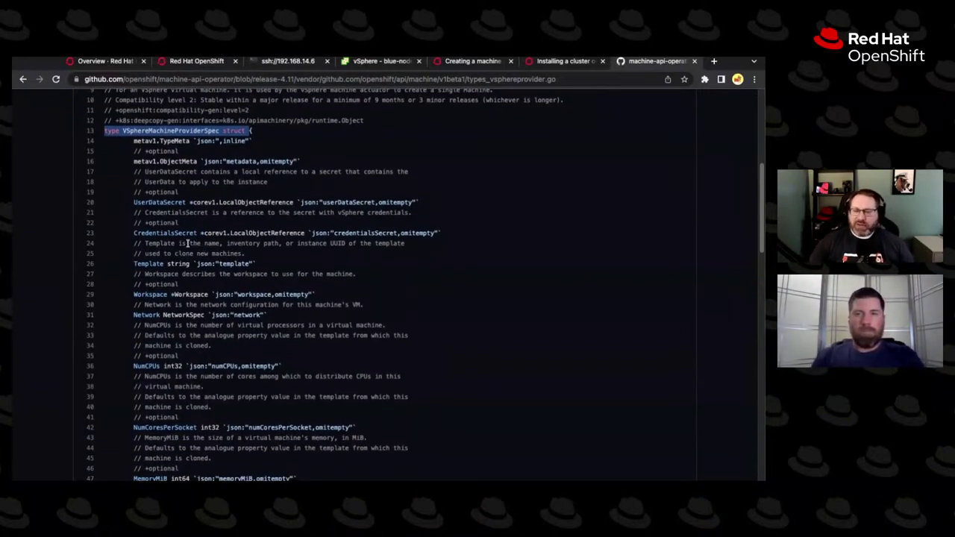
# Highlight the comment describing the Template field in the VSphereMachineProviderSpec struct.
pyautogui.scroll(-1, 186, 246)
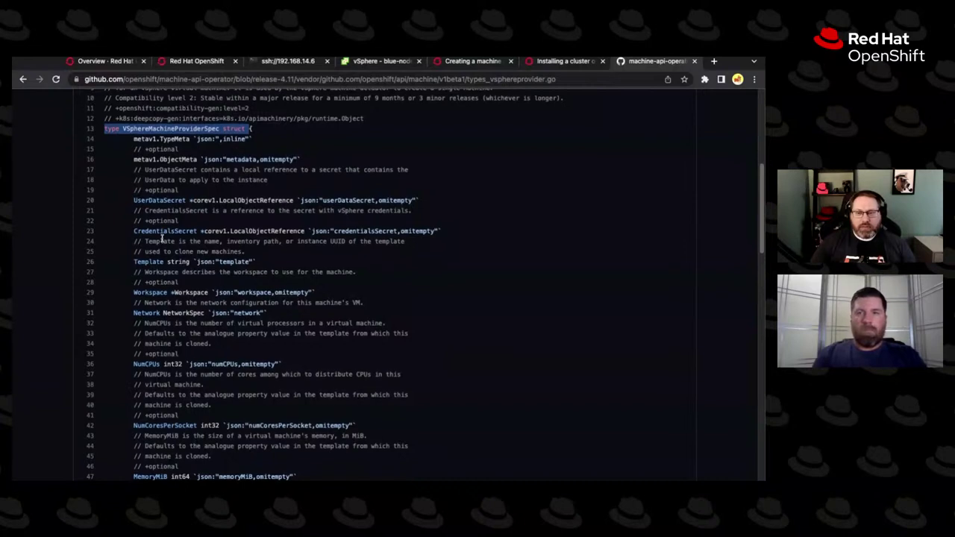
pyautogui.moveTo(139, 241); pyautogui.dragTo(245, 252)
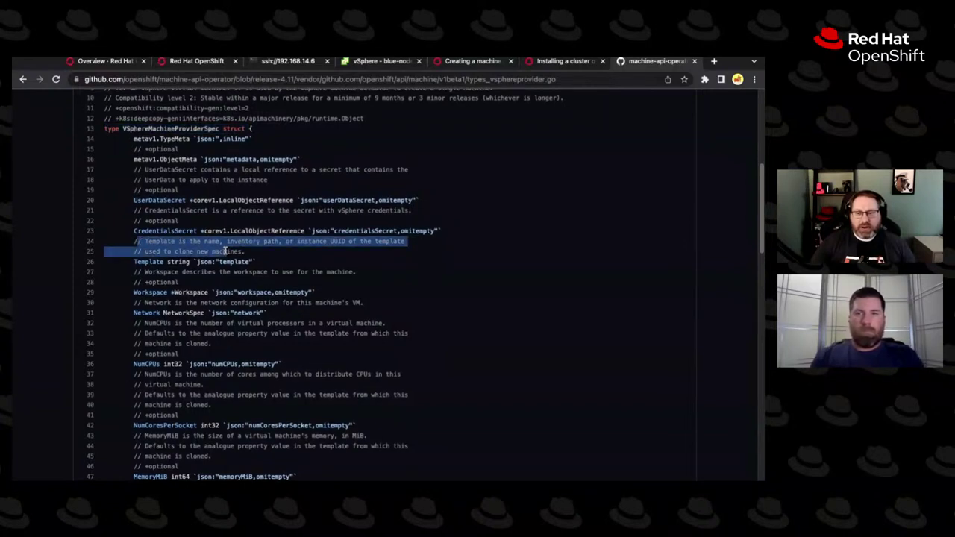
pyautogui.scroll(-2, 209, 291)
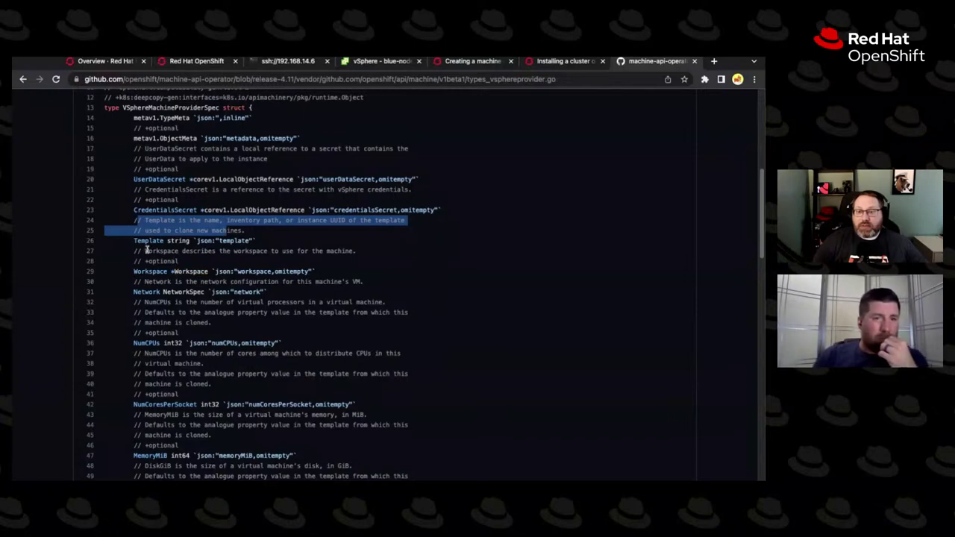
# Look up NetworkSpec from the struct's Network field and examine the NetworkSpec and NetworkDeviceSpec definitions further down the source file.
pyautogui.moveTo(134, 292); pyautogui.dragTo(267, 293)
pyautogui.click(183, 293)
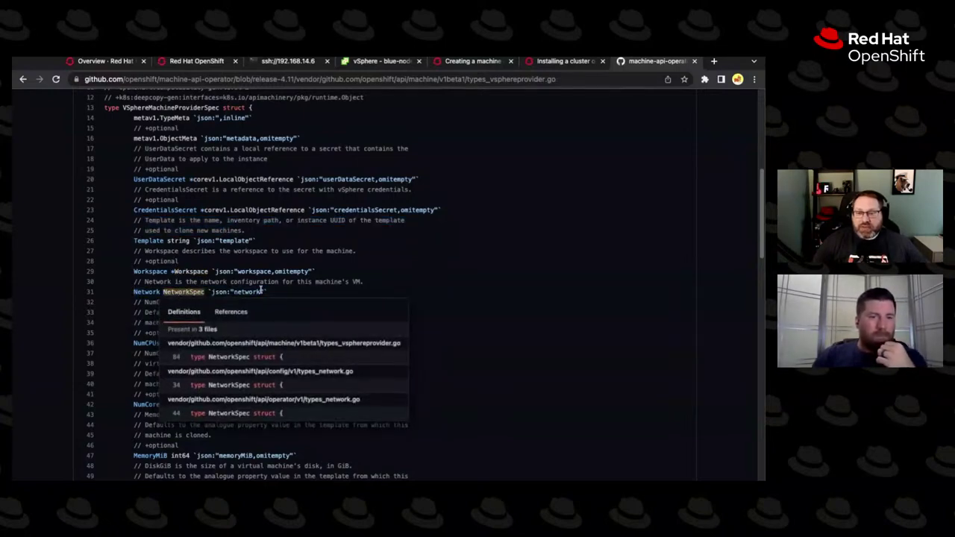
pyautogui.scroll(-10, 254, 299)
pyautogui.scroll(-6, 243, 314)
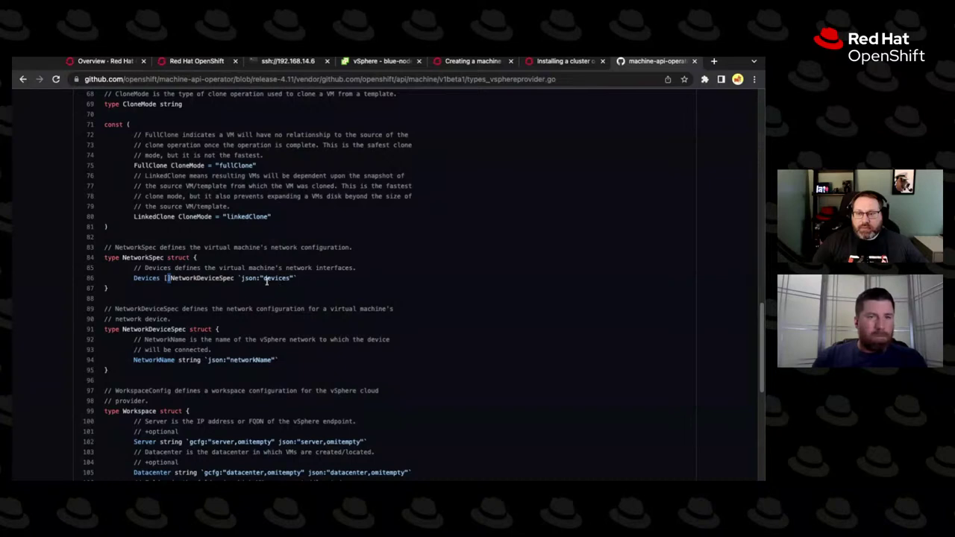
# Return to the new MachineSet definition and highlight the network section's devices list and its networkName: VM Network entry.
pyautogui.click(171, 61)
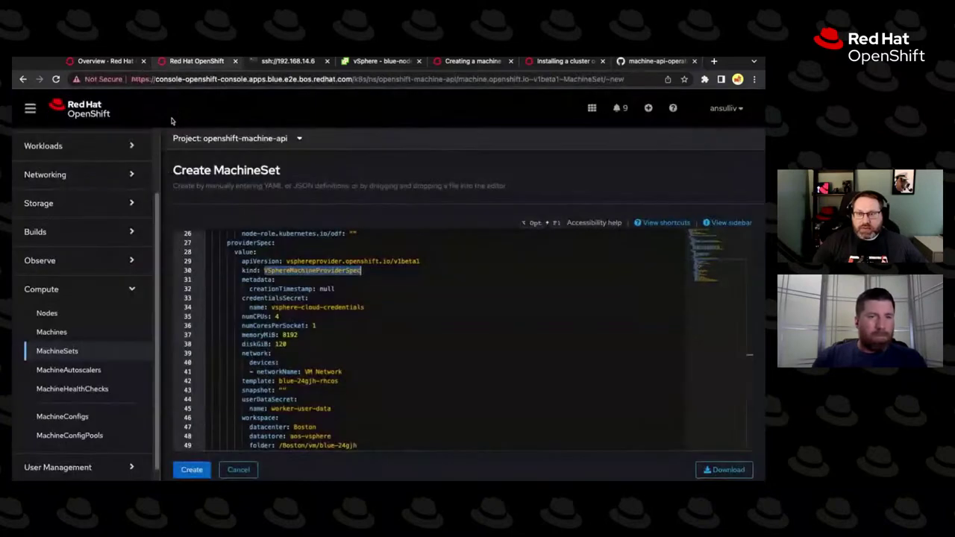
pyautogui.scroll(-1, 261, 318)
pyautogui.doubleClick(249, 336)
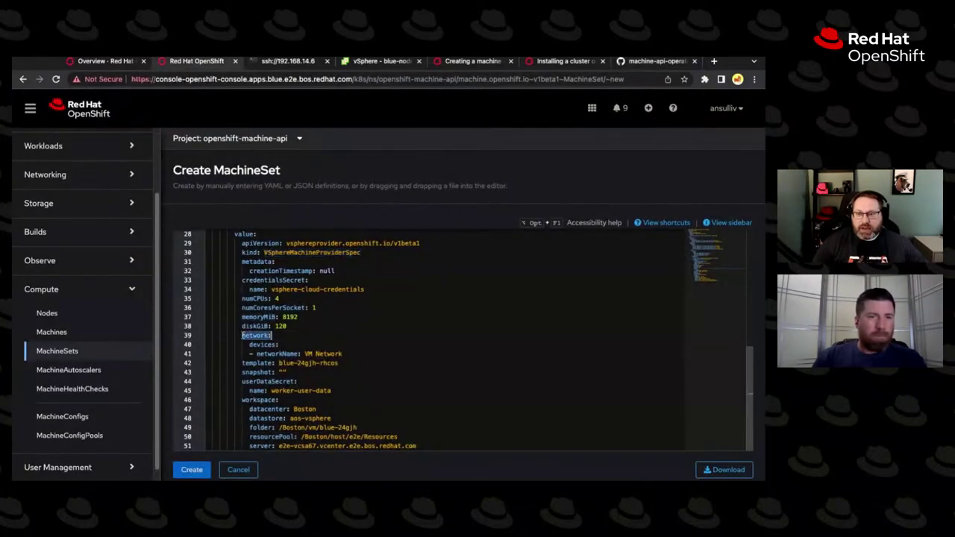
pyautogui.doubleClick(263, 345)
pyautogui.click(250, 354)
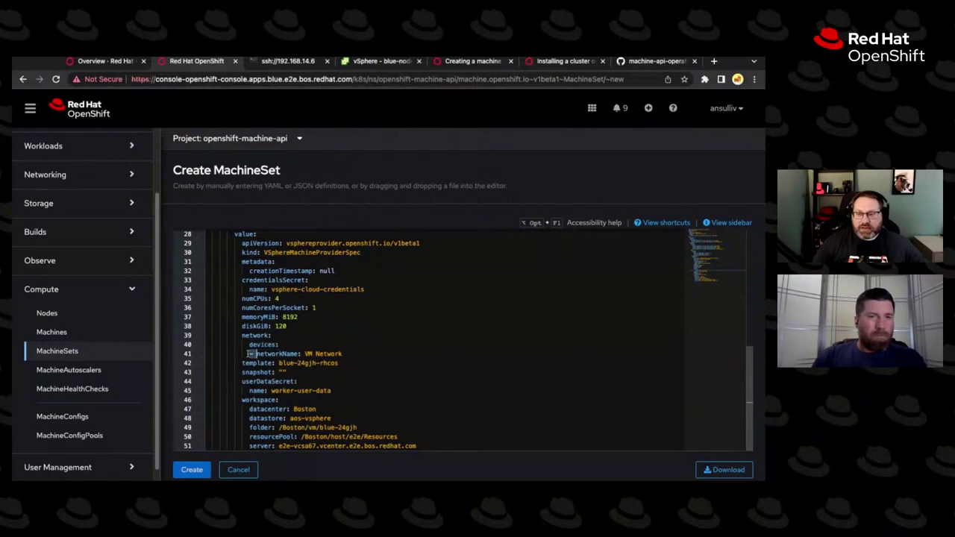
pyautogui.moveTo(257, 354); pyautogui.dragTo(342, 353)
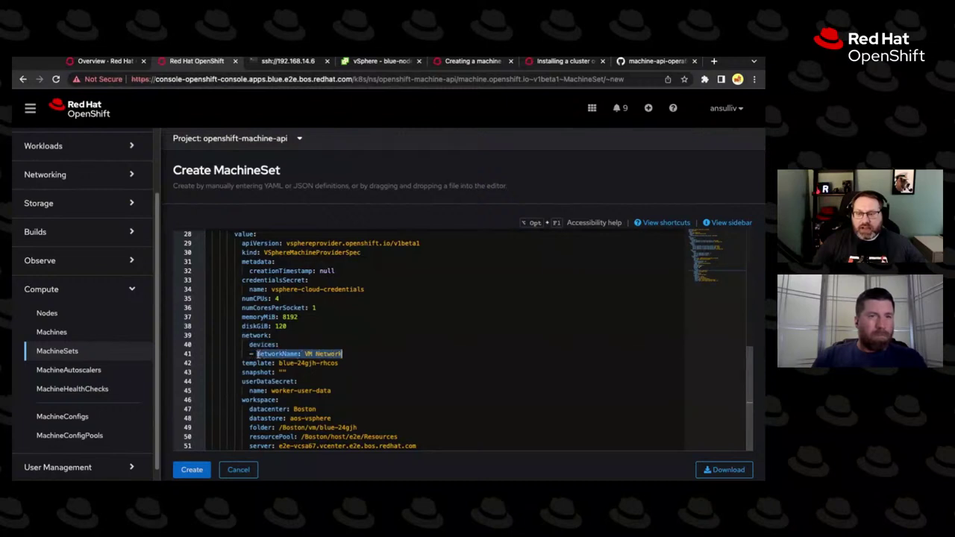
# Add a second networkName line with the value "second network" directly below the VM Network entry.
pyautogui.click(342, 354)
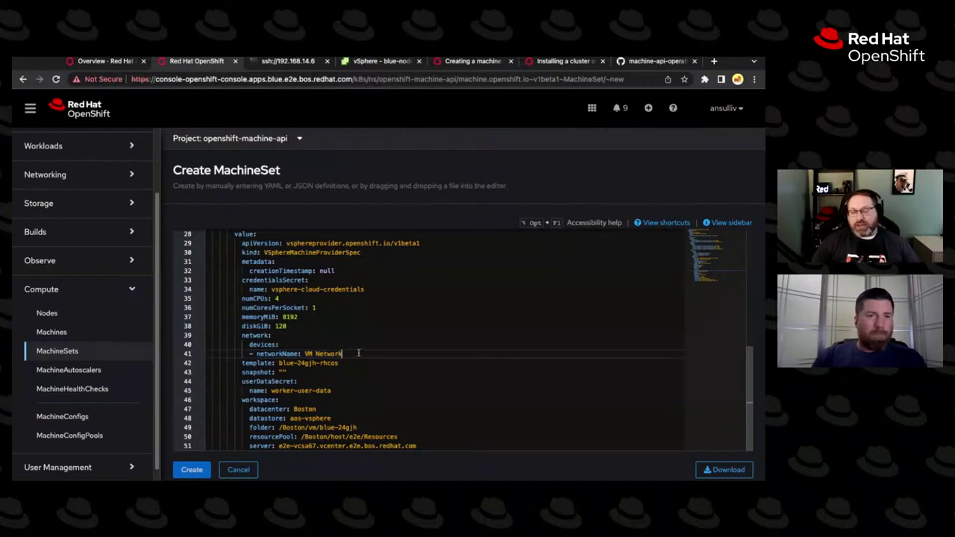
pyautogui.press('Return')
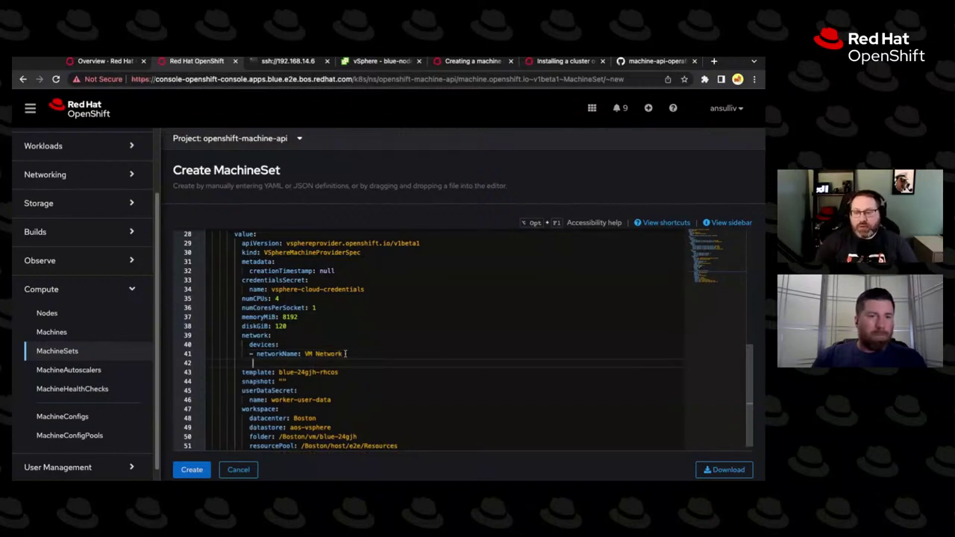
pyautogui.write('networkNam')
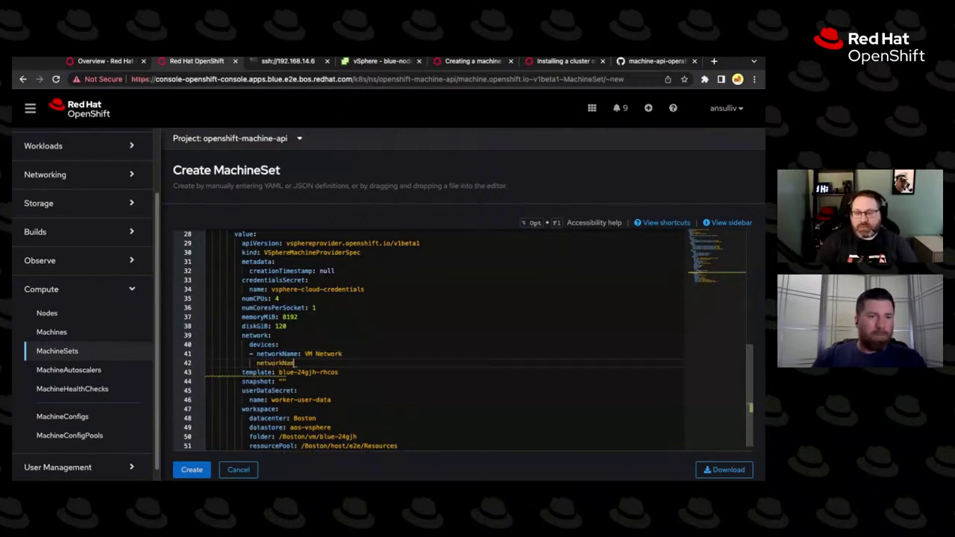
pyautogui.write('e: second network')
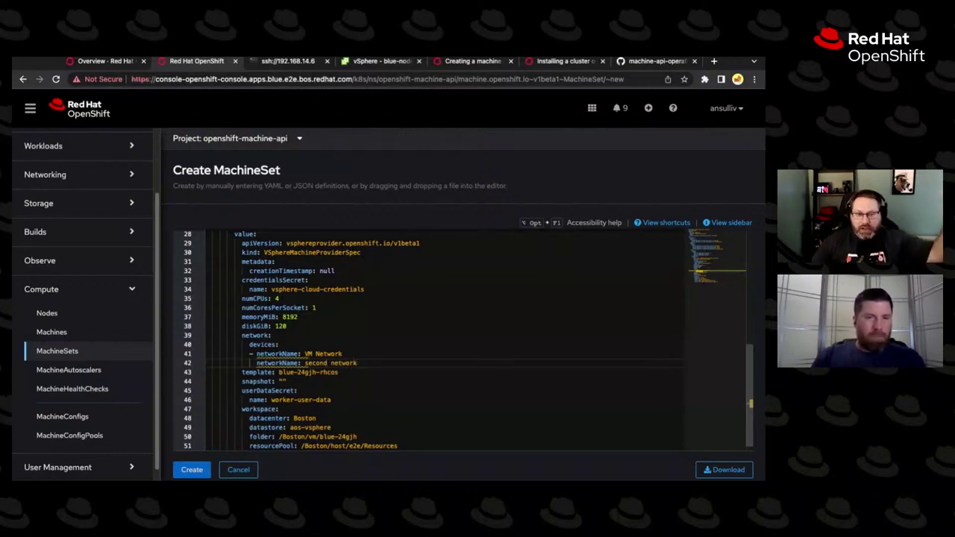
# Delete the networkName: second network line from the MachineSet's network devices.
pyautogui.click(316, 354)
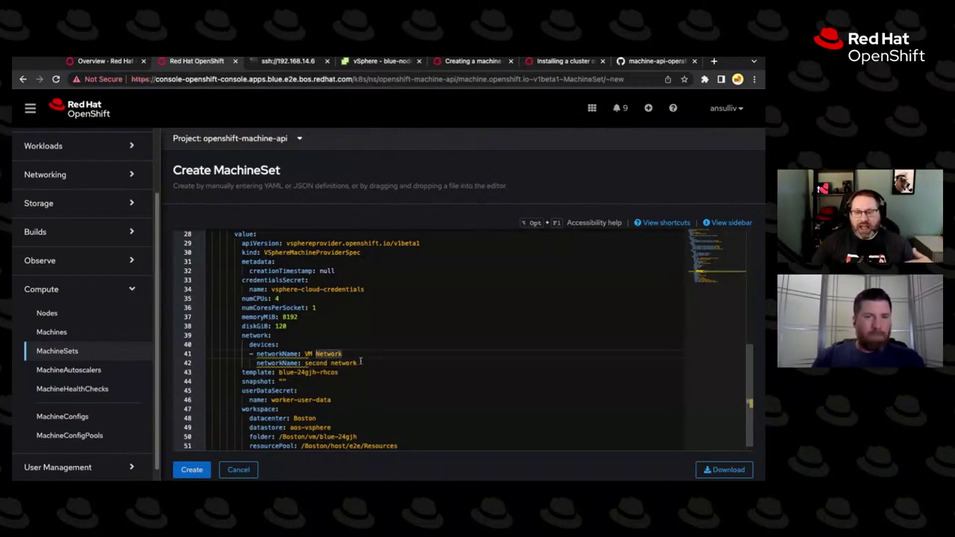
pyautogui.moveTo(345, 353); pyautogui.dragTo(365, 362)
pyautogui.press('BackSpace')
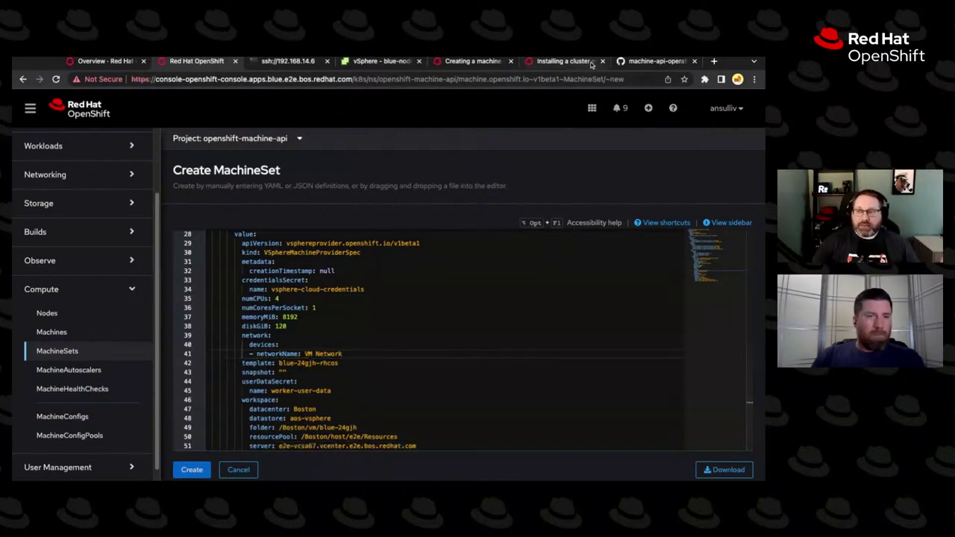
# Go back to the Go source on GitHub and highlight the DiskGiB field's int32 type and its diskGiB JSON name.
pyautogui.click(627, 61)
pyautogui.scroll(10, 287, 309)
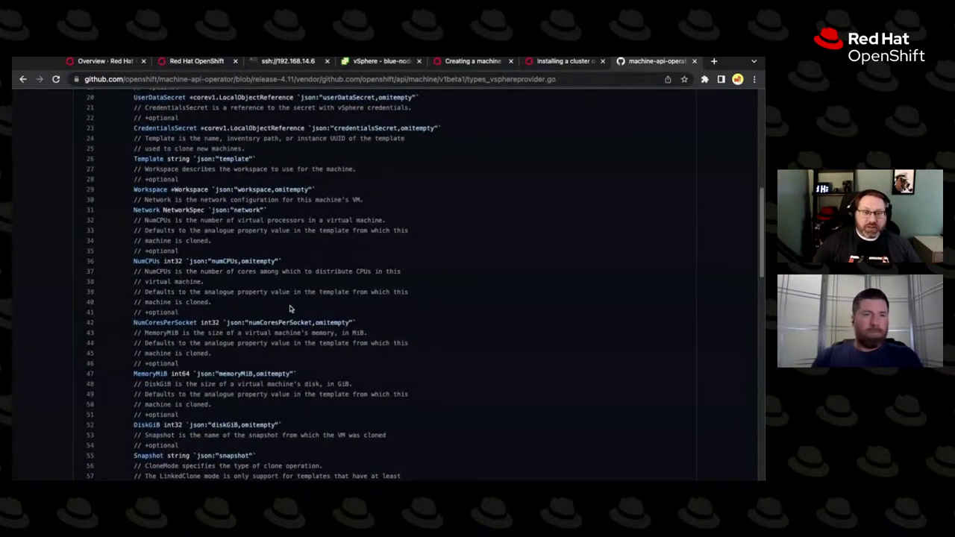
pyautogui.scroll(1, 288, 309)
pyautogui.scroll(1, 285, 308)
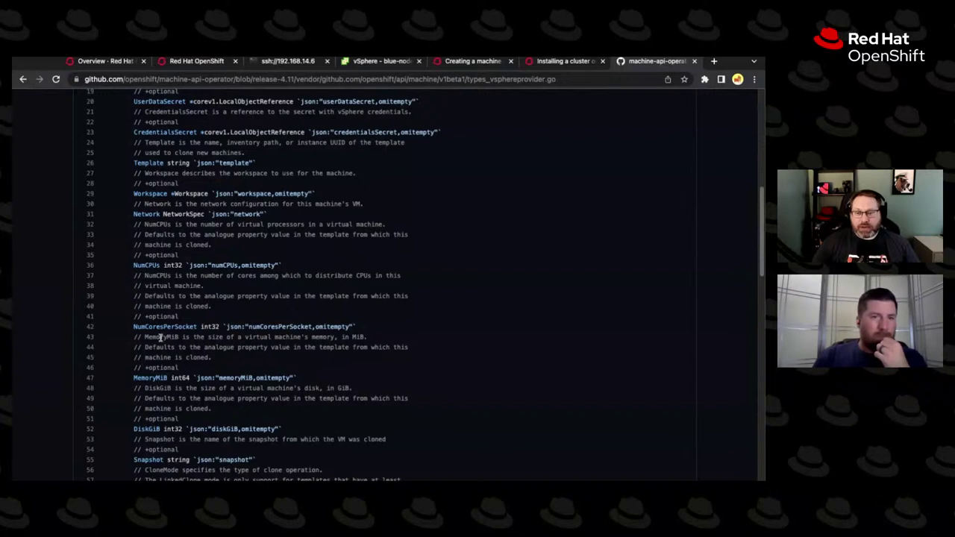
pyautogui.scroll(-2, 164, 385)
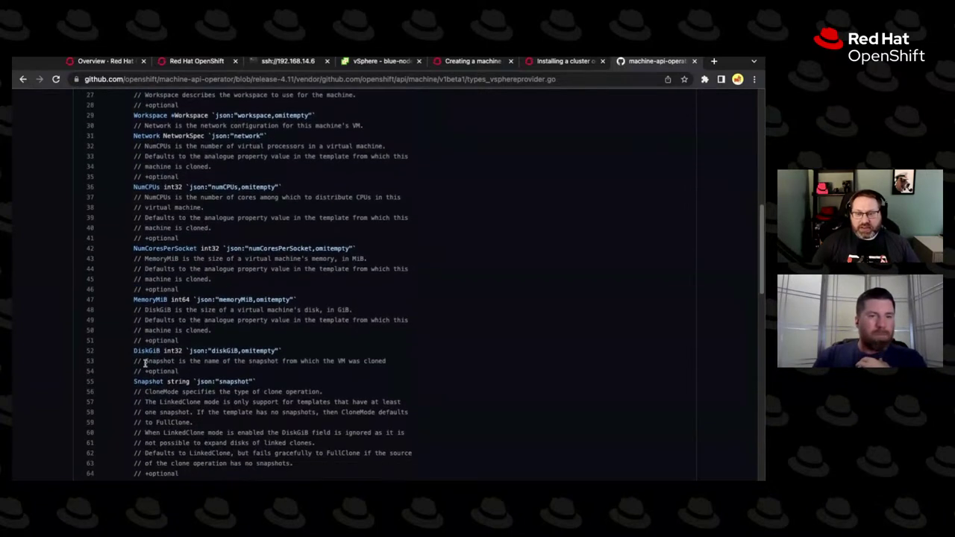
pyautogui.doubleClick(174, 350)
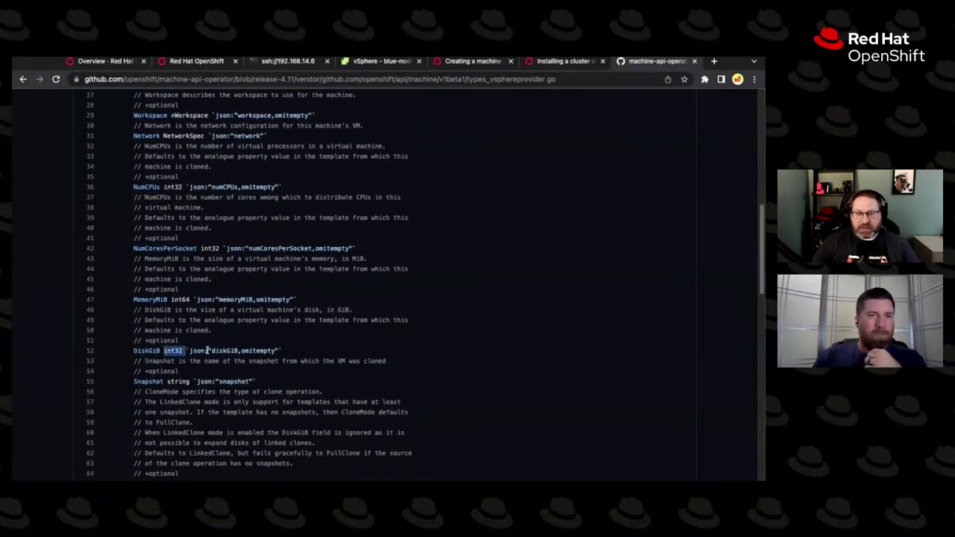
pyautogui.doubleClick(219, 350)
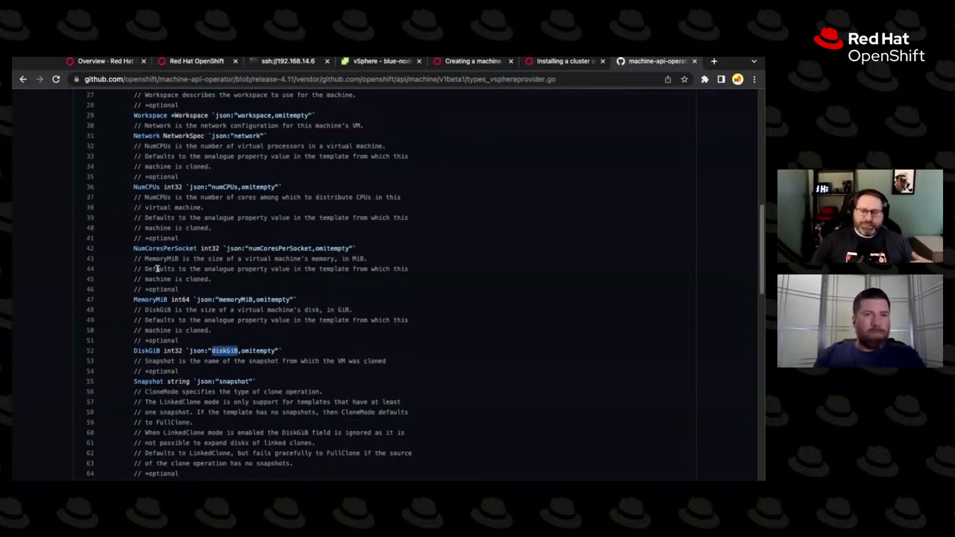
# Highlight the lines from the NumCPUs field onward in the struct and review the CPU sizing fields, then clear the selection.
pyautogui.click(132, 186)
pyautogui.hotkey('shift', 'Down')
pyautogui.hotkey('shift', 'Down')
pyautogui.hotkey('shift', 'Down')
pyautogui.hotkey('shift', 'Down')
pyautogui.hotkey('shift', 'Down')
pyautogui.hotkey('shift', 'Down')
pyautogui.hotkey('shift', 'Down')
pyautogui.hotkey('shift', 'Down')
pyautogui.hotkey('shift', 'Down')
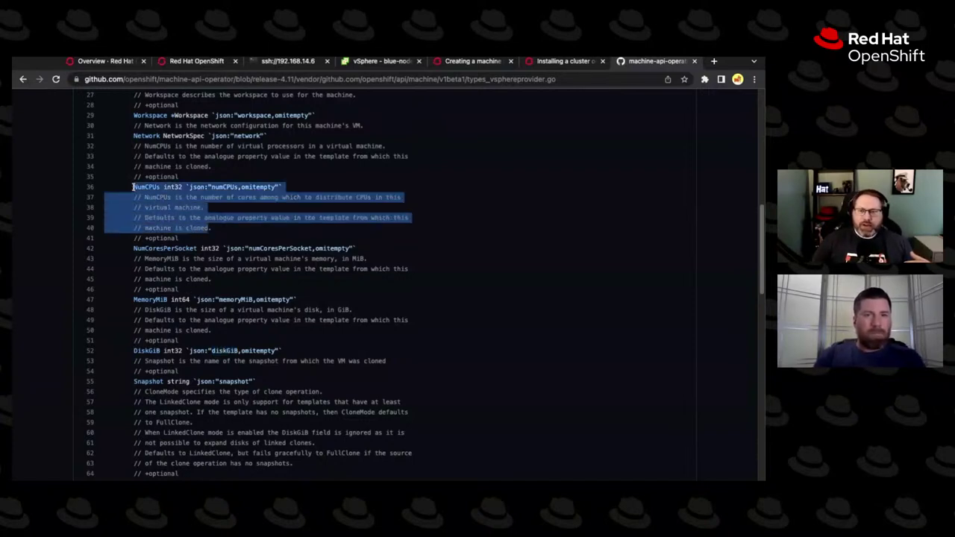
pyautogui.click(264, 281)
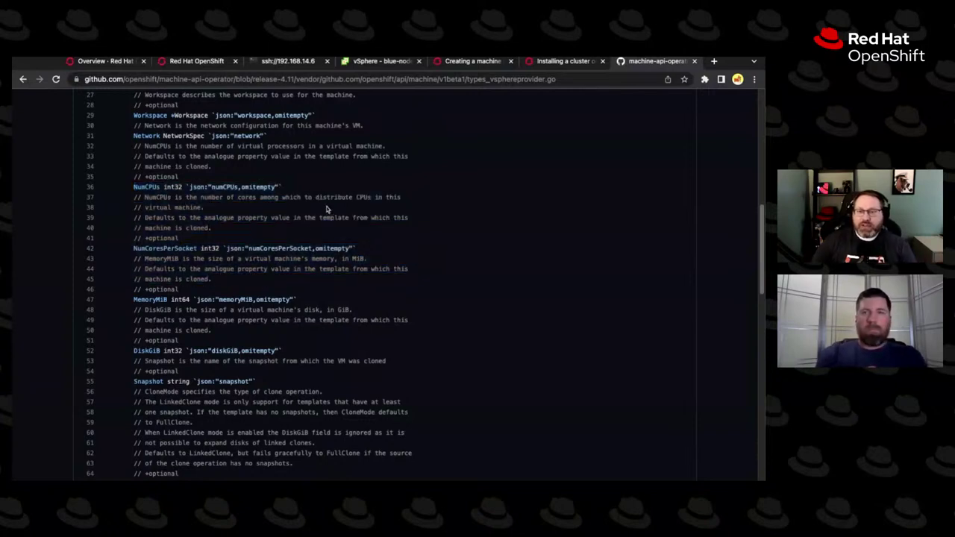
# Highlight the Snapshot field and the CloneMode comments below it, singling out the LinkedClone mode.
pyautogui.scroll(-3, 335, 208)
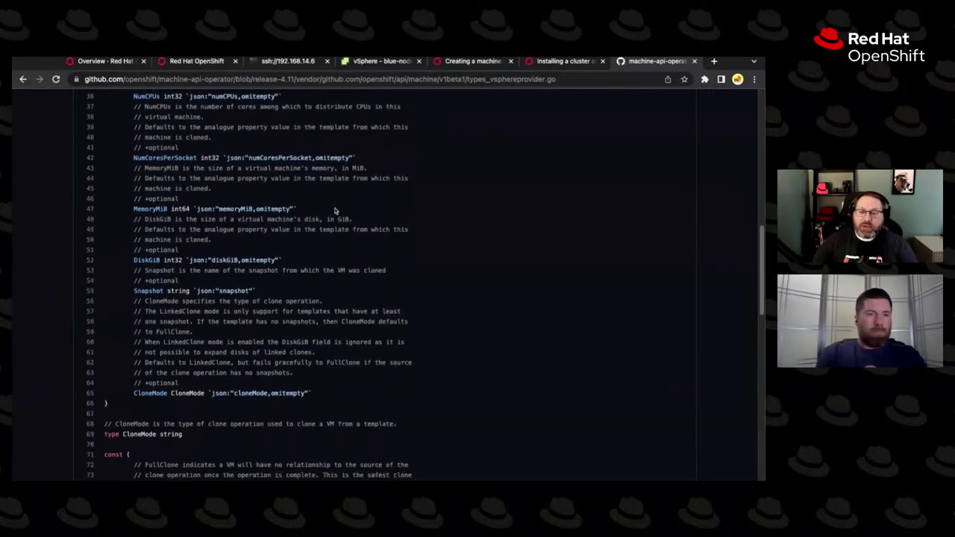
pyautogui.moveTo(132, 282); pyautogui.dragTo(412, 353)
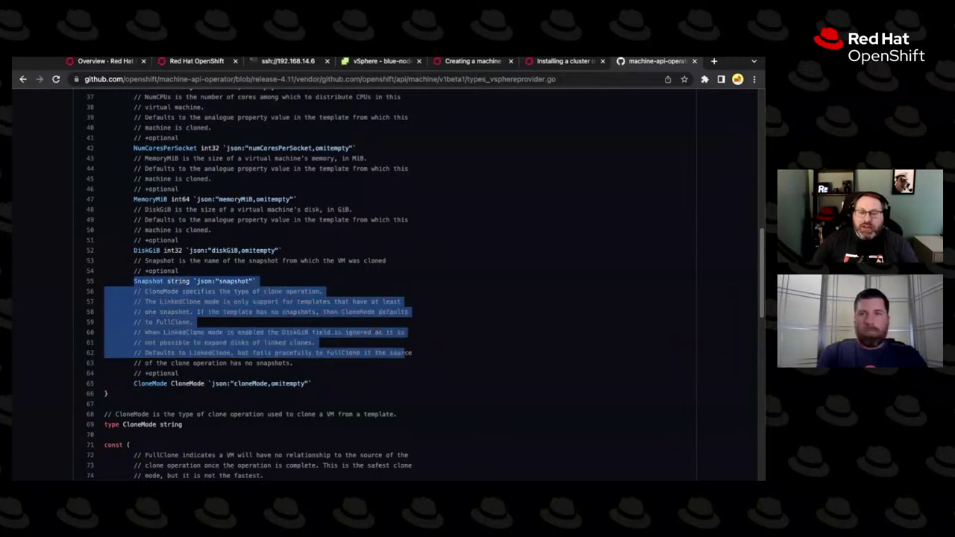
pyautogui.click(318, 349)
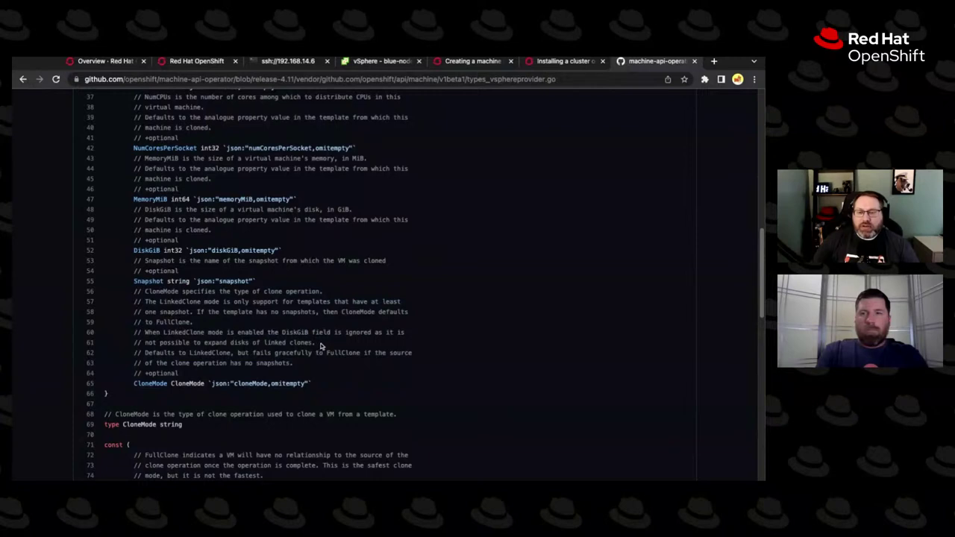
pyautogui.doubleClick(170, 302)
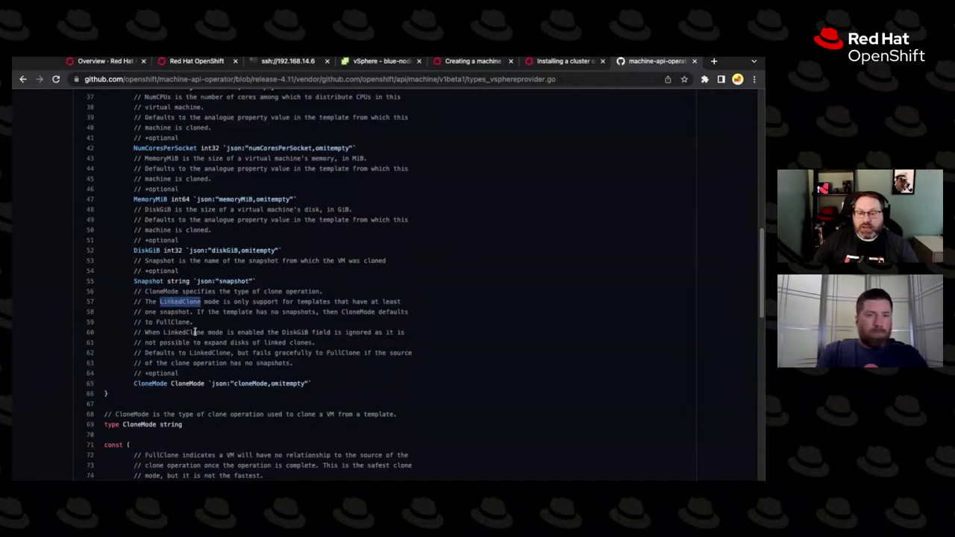
pyautogui.click(217, 329)
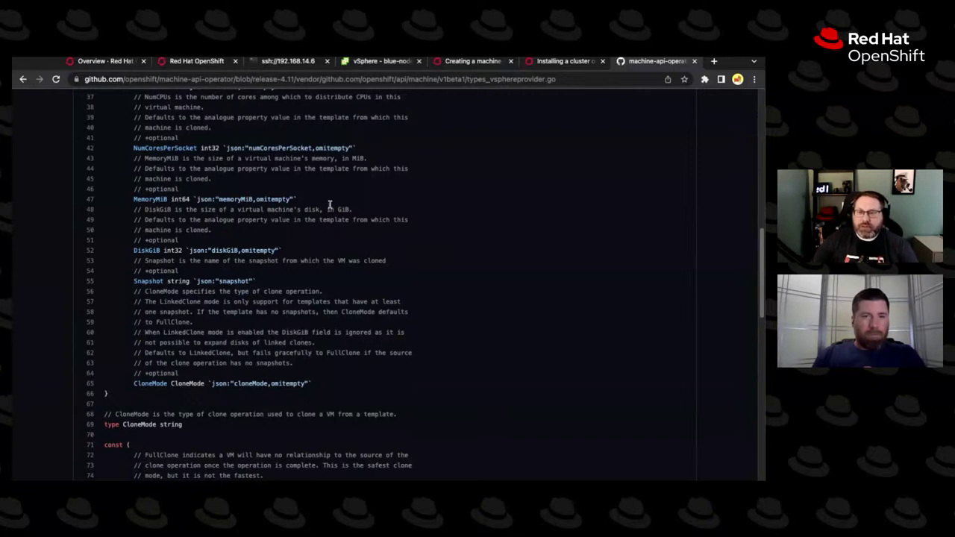
# Return to the MachineSet definition and highlight its template: blue-24gjh-rhcos line and the empty snapshot line.
pyautogui.click(198, 62)
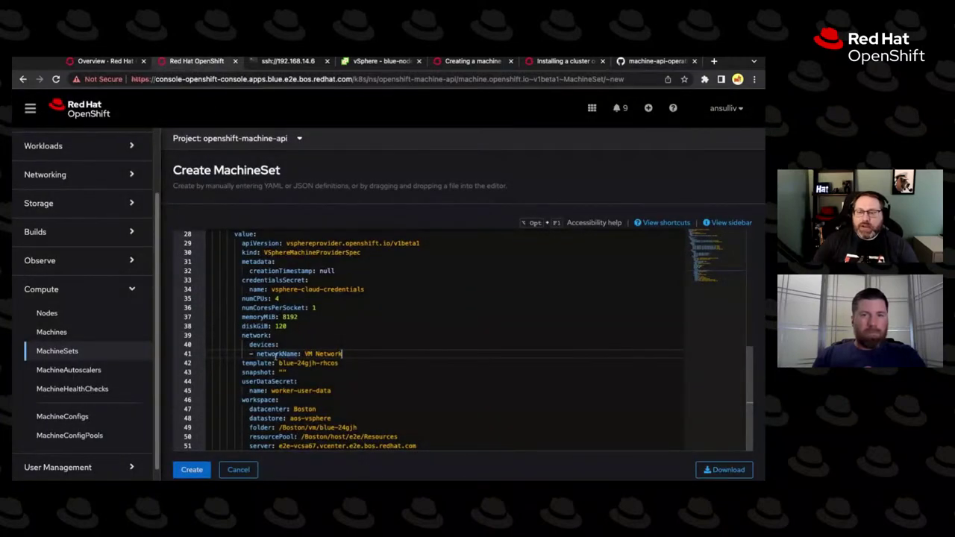
pyautogui.click(306, 363)
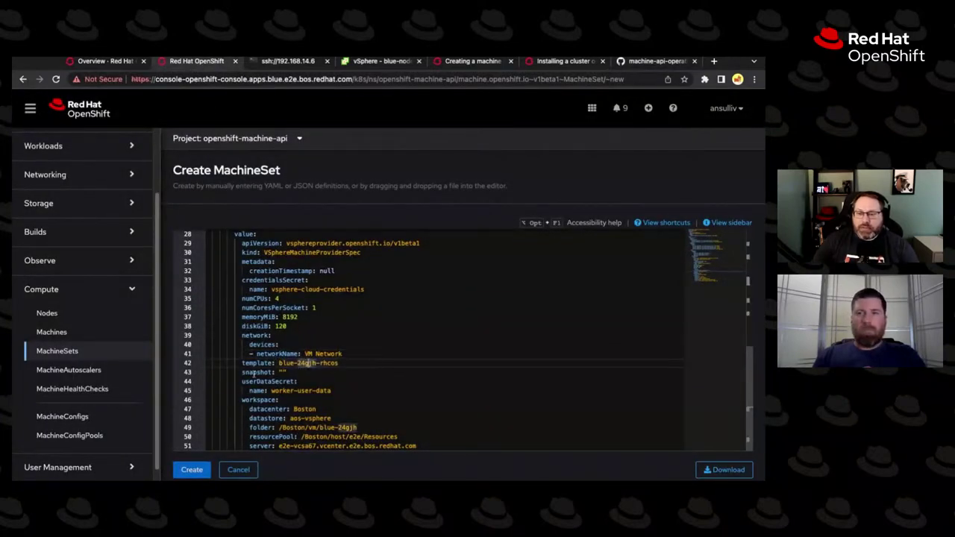
pyautogui.moveTo(289, 373); pyautogui.dragTo(241, 373)
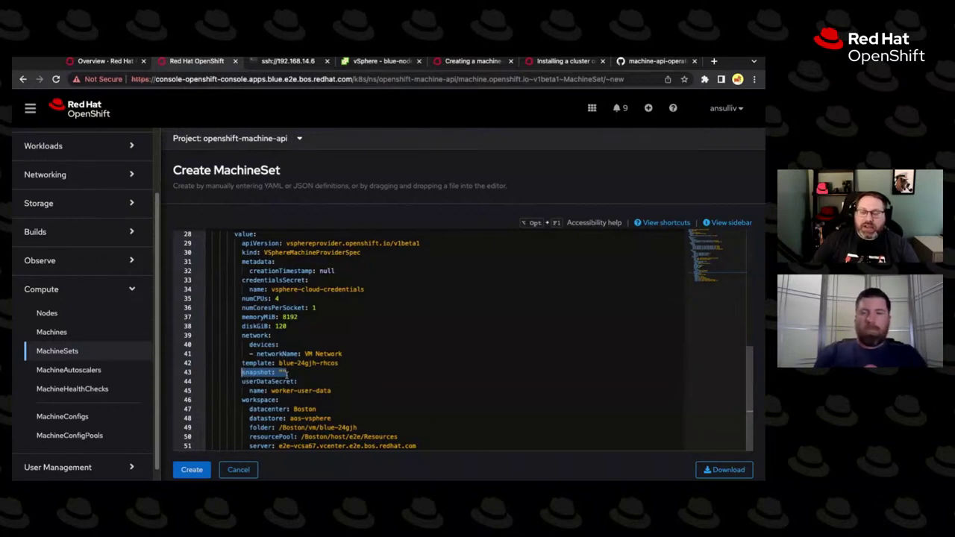
pyautogui.moveTo(242, 363); pyautogui.dragTo(341, 363)
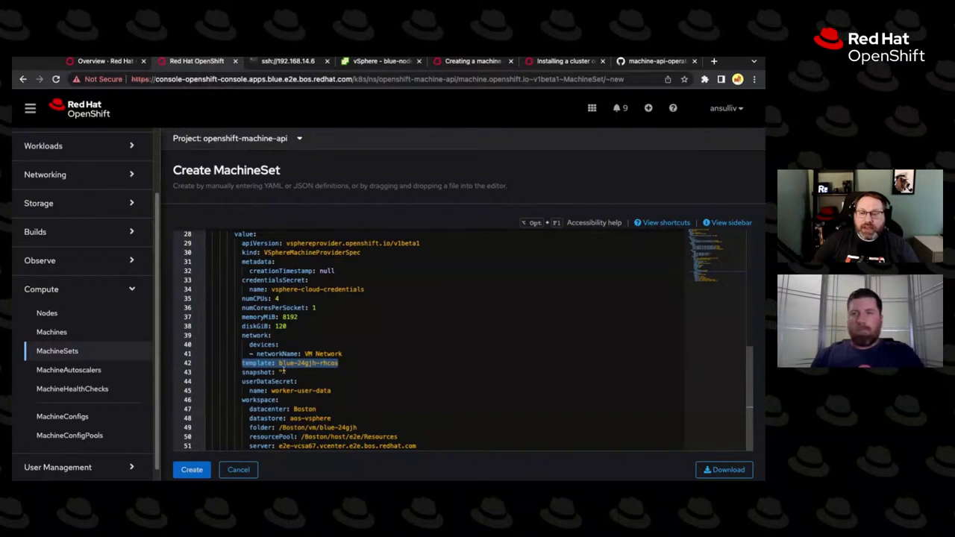
pyautogui.moveTo(243, 372); pyautogui.dragTo(286, 372)
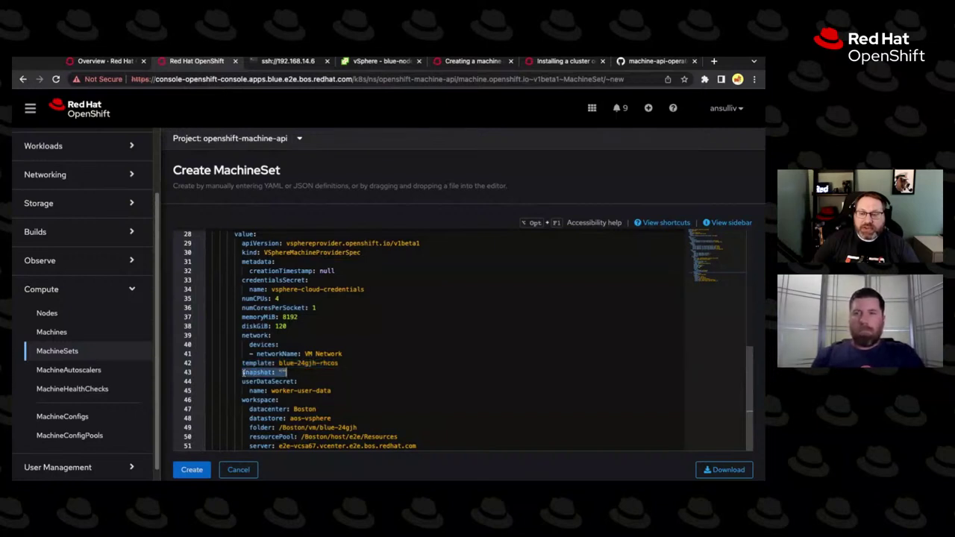
pyautogui.click(286, 372)
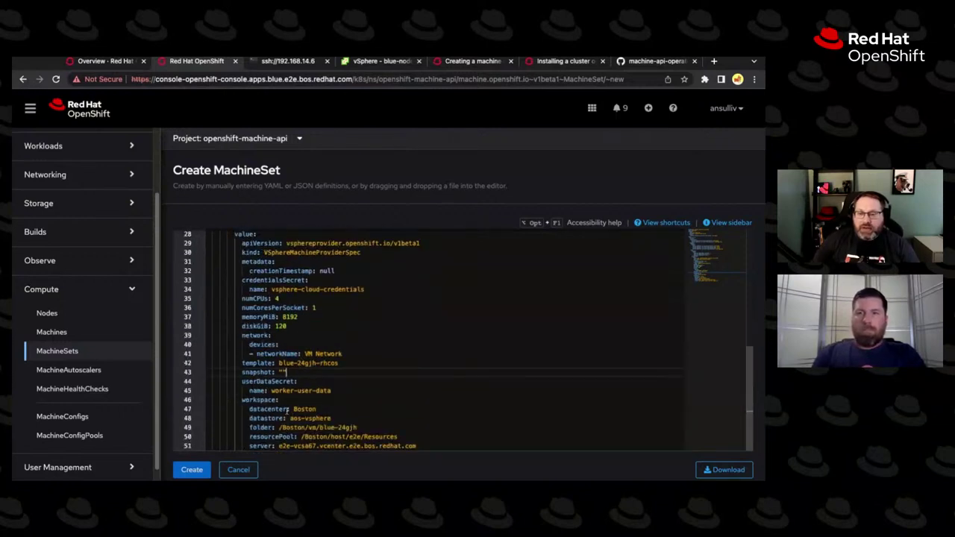
# Highlight the workspace block of the MachineSet definition, from datacenter through server, and clear the selection.
pyautogui.moveTo(242, 401); pyautogui.dragTo(416, 445)
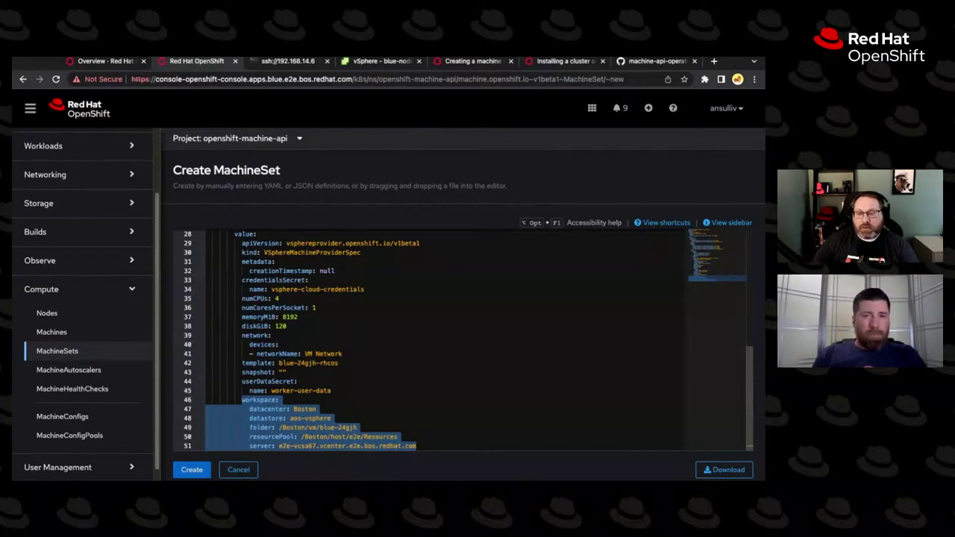
pyautogui.click(405, 437)
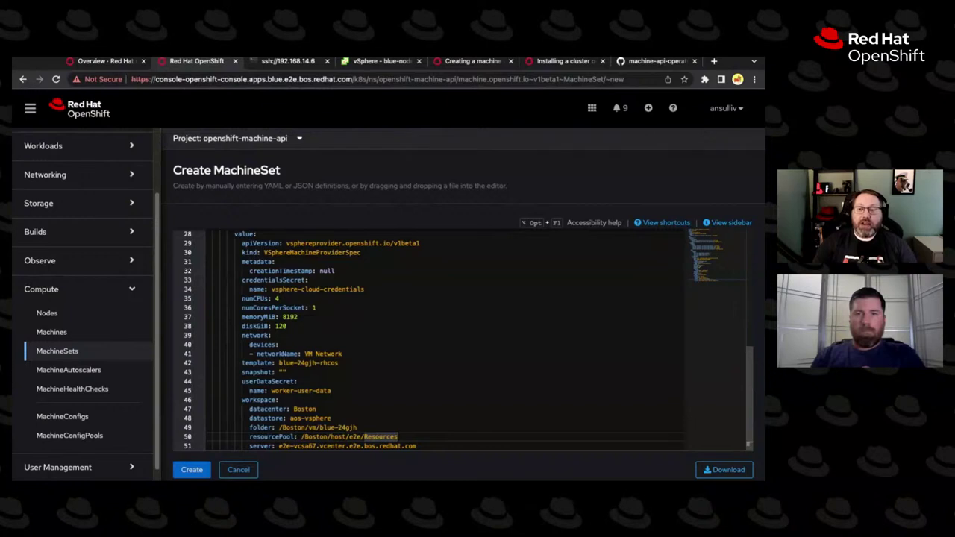
# Open the cluster Overview in a separate browser tab and review the machine alerts in its Status section.
pyautogui.scroll(10, 290, 352)
pyautogui.scroll(3, 87, 179)
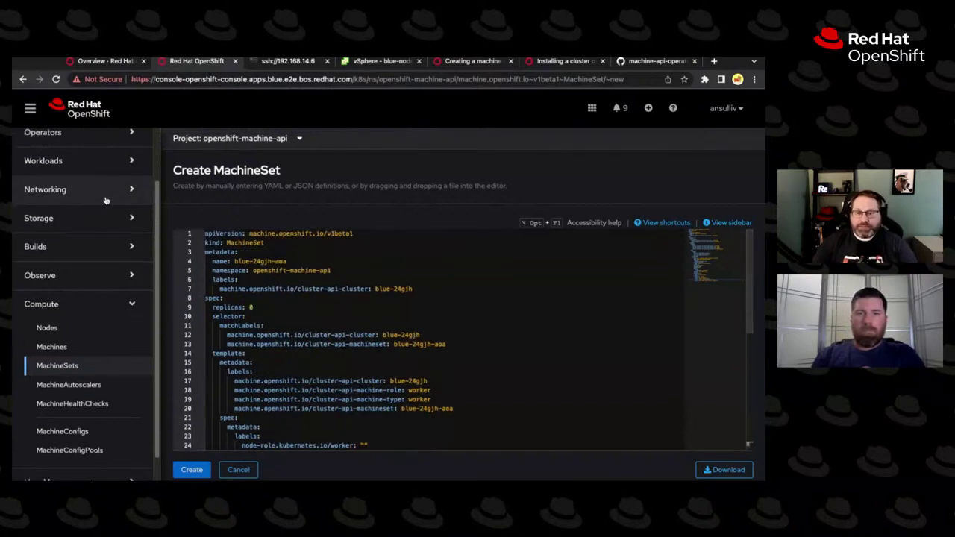
pyautogui.click(82, 170)
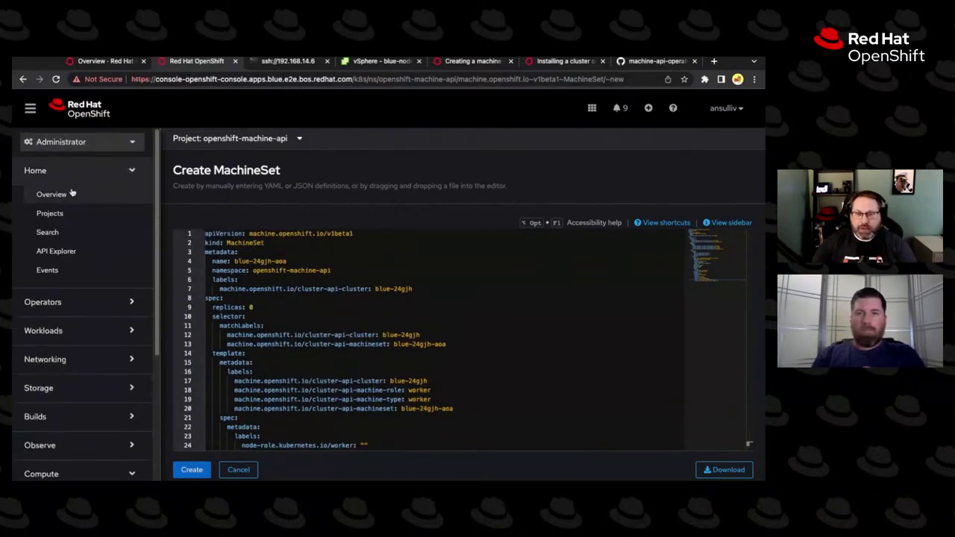
pyautogui.keyDown('super'); pyautogui.click(81, 192); pyautogui.keyUp('super')
pyautogui.click(269, 62)
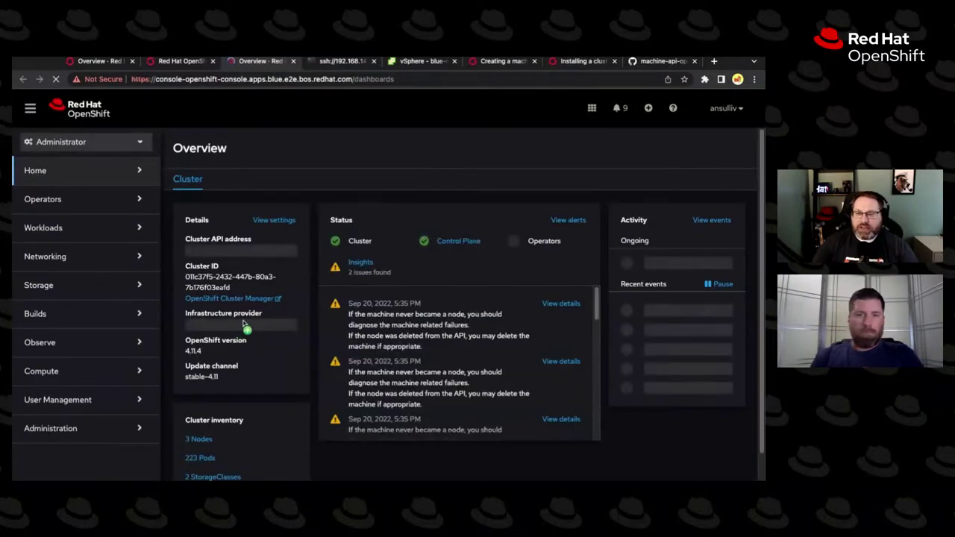
pyautogui.scroll(-2, 359, 345)
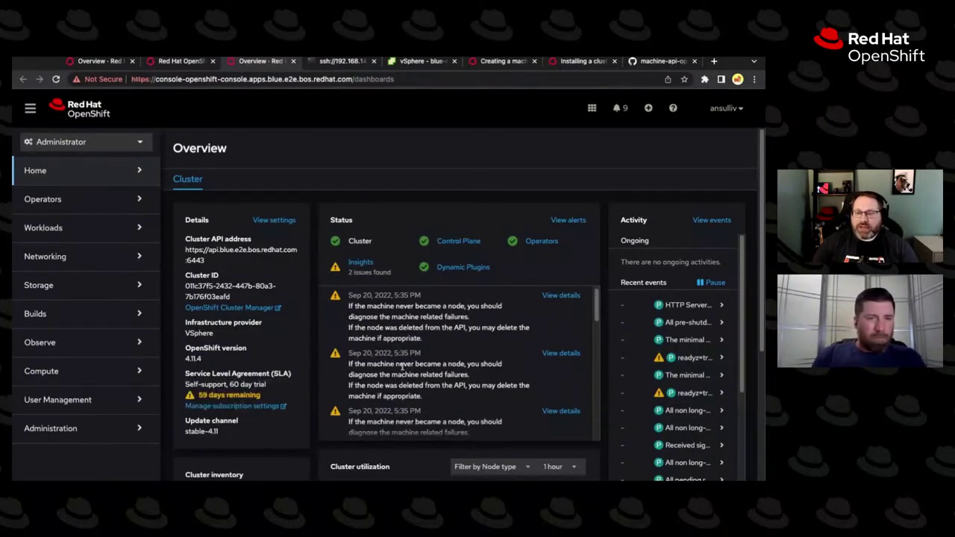
pyautogui.scroll(-4, 371, 355)
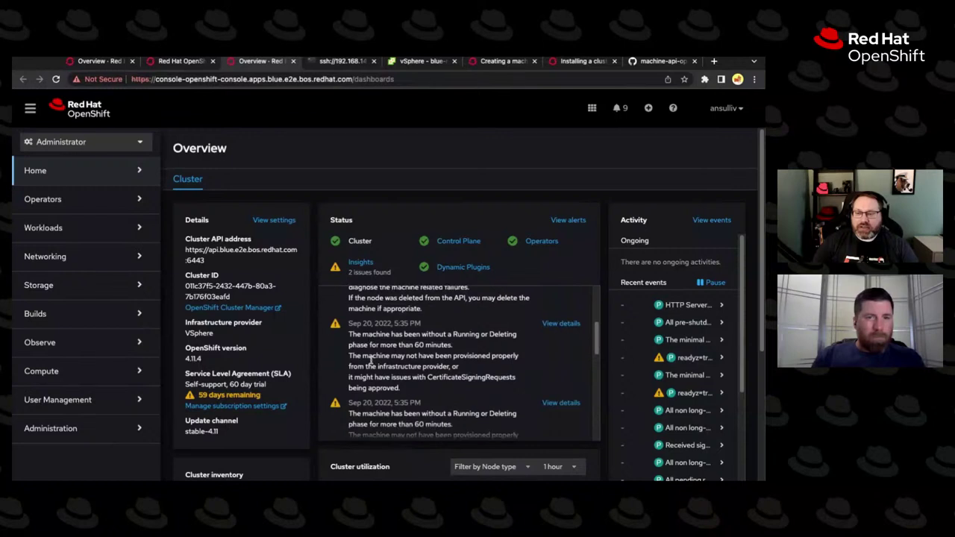
pyautogui.scroll(-3, 394, 382)
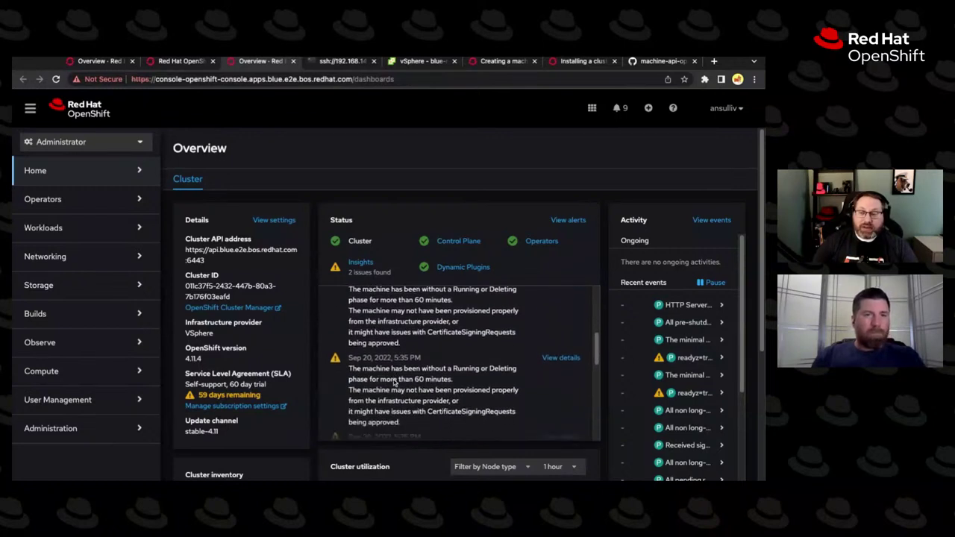
pyautogui.scroll(7, 399, 386)
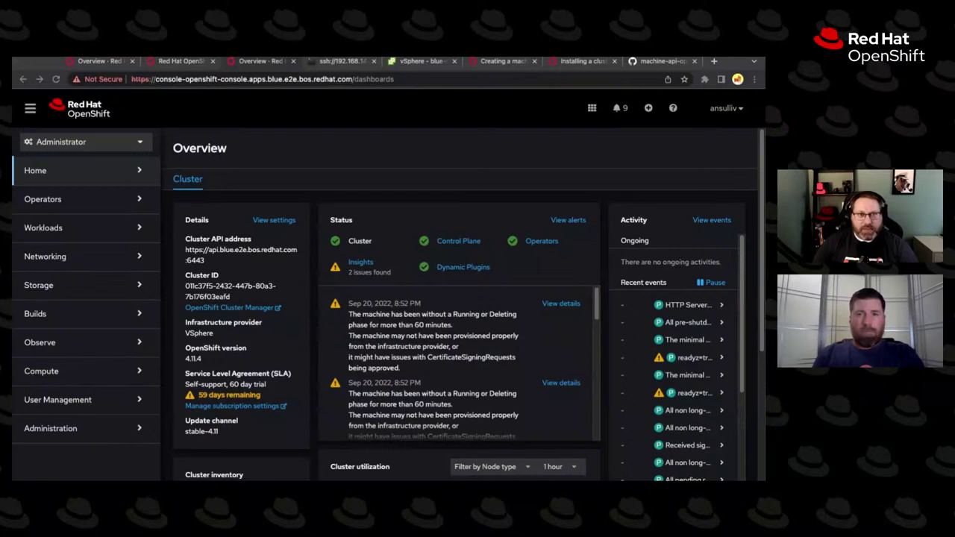
# Open access.redhat.com/solutions/4618011 in a new browser tab.
pyautogui.click(472, 126)
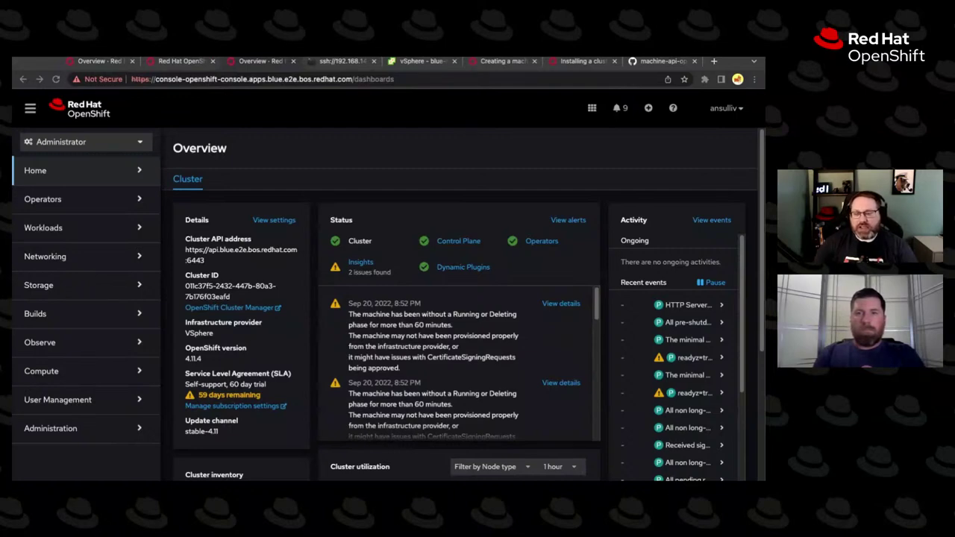
pyautogui.click(508, 79)
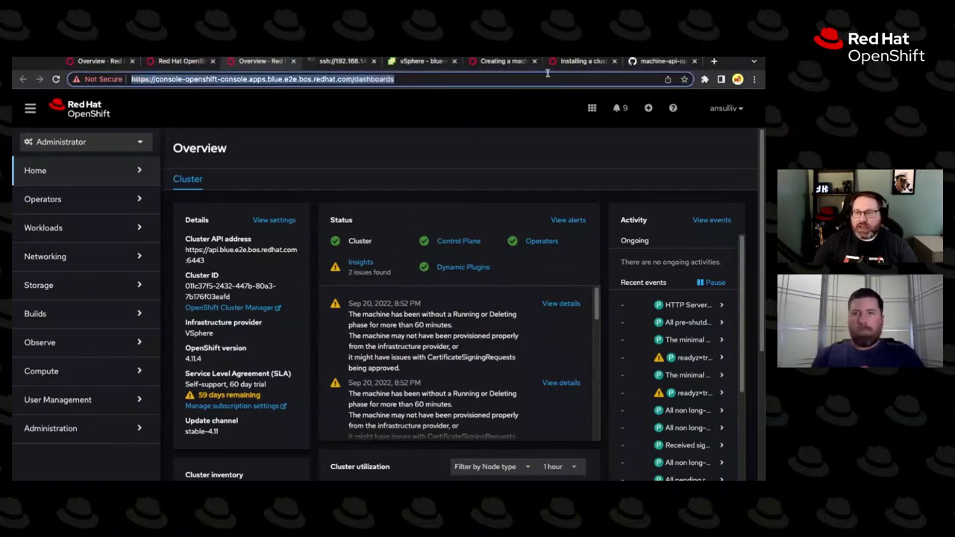
pyautogui.click(667, 61)
pyautogui.click(713, 61)
pyautogui.write('https://access.redhat.com/solutions/4618011')
pyautogui.press('Return')
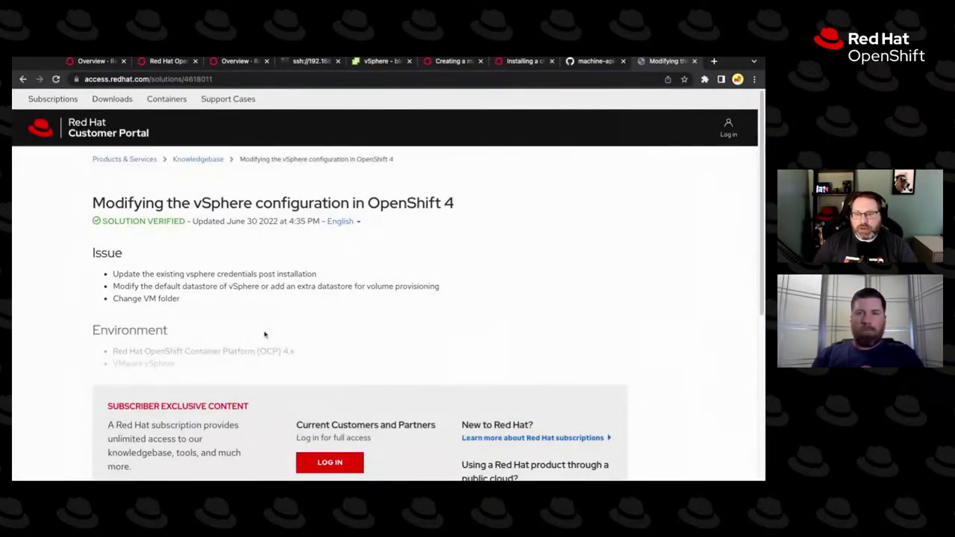
# Skim the knowledgebase article and highlight its title, Modifying the vSphere configuration in OpenShift 4.
pyautogui.scroll(-5, 224, 321)
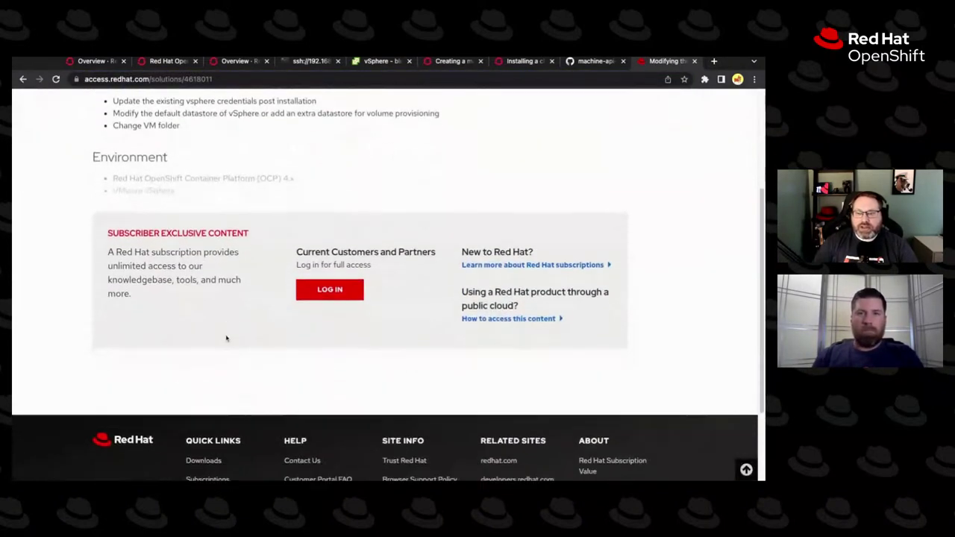
pyautogui.scroll(5, 226, 336)
pyautogui.tripleClick(93, 203)
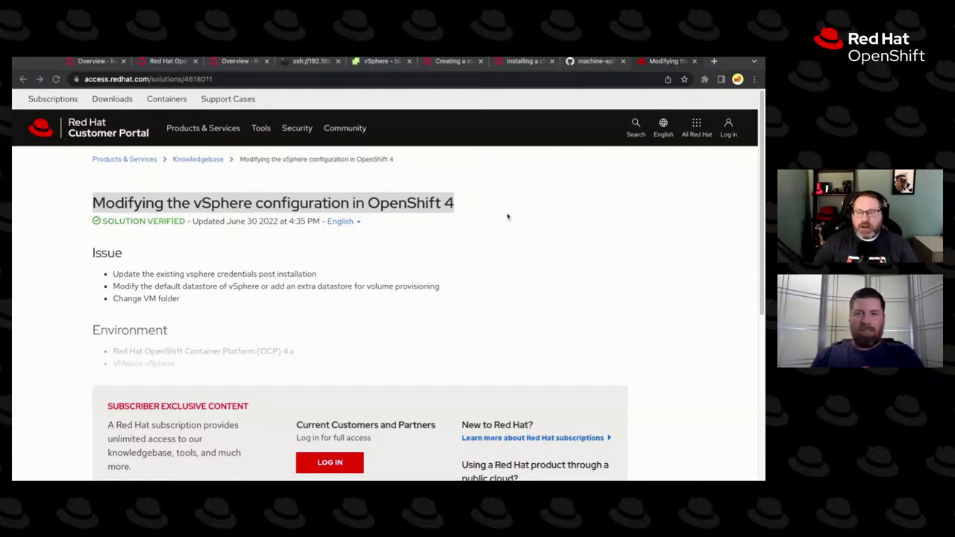
# Open the console's User Preferences in the tab that shows the cluster Overview.
pyautogui.click(171, 61)
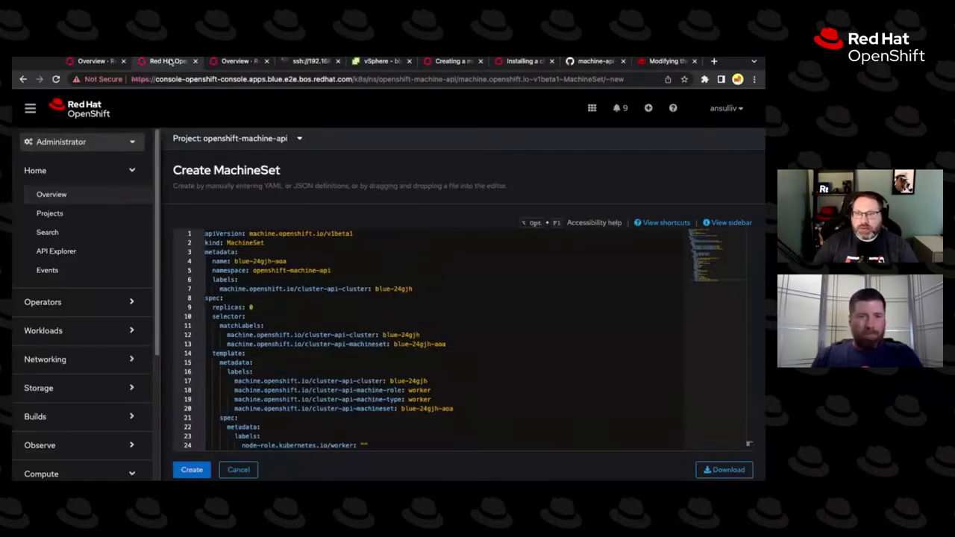
pyautogui.click(257, 64)
pyautogui.click(723, 108)
pyautogui.click(700, 148)
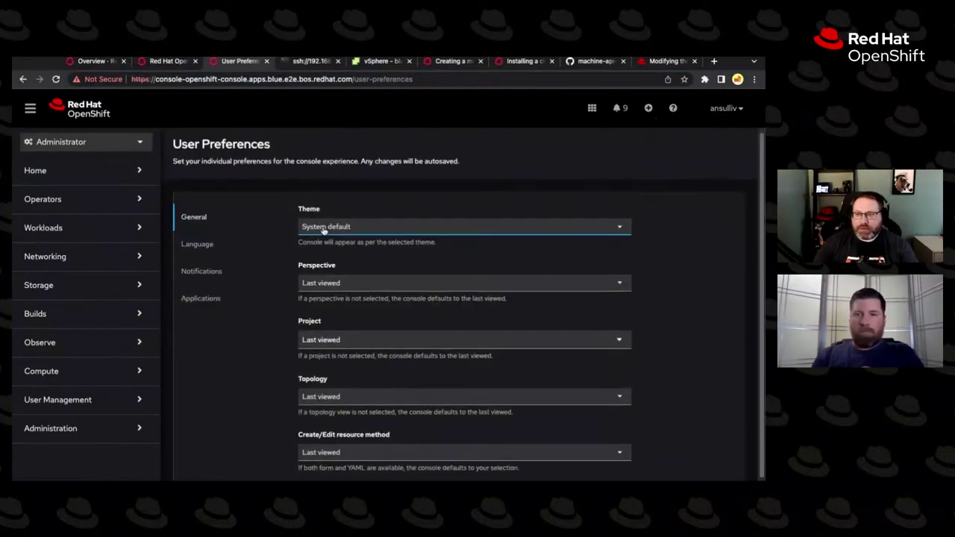
# Try the Light and Dark console themes and set the theme back to System default.
pyautogui.click(324, 228)
pyautogui.click(279, 204)
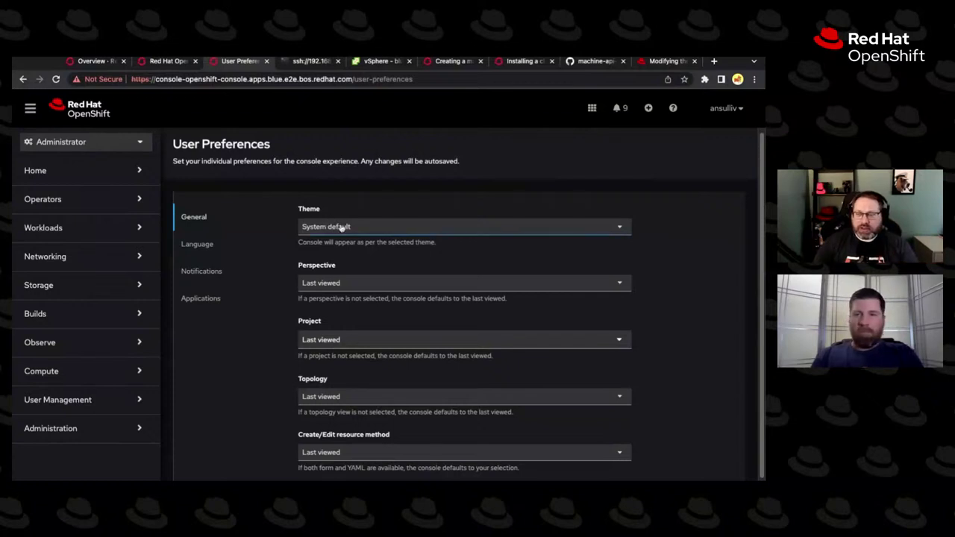
pyautogui.click(540, 225)
pyautogui.click(363, 271)
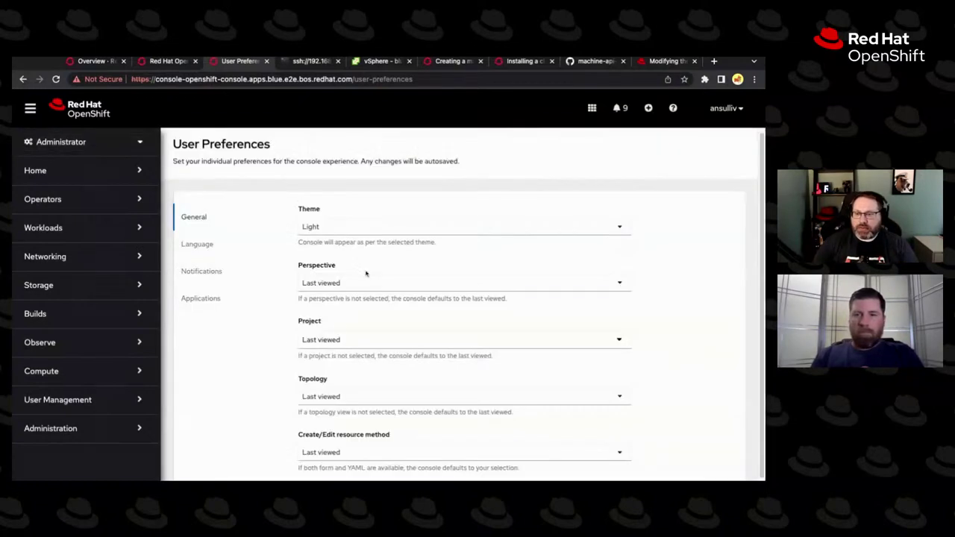
pyautogui.click(330, 228)
pyautogui.click(383, 284)
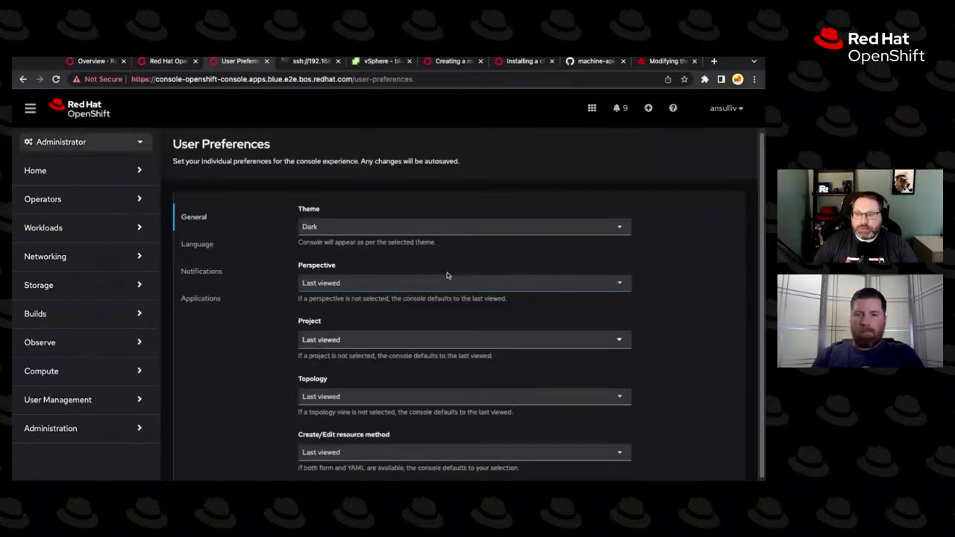
pyautogui.click(397, 226)
pyautogui.click(365, 268)
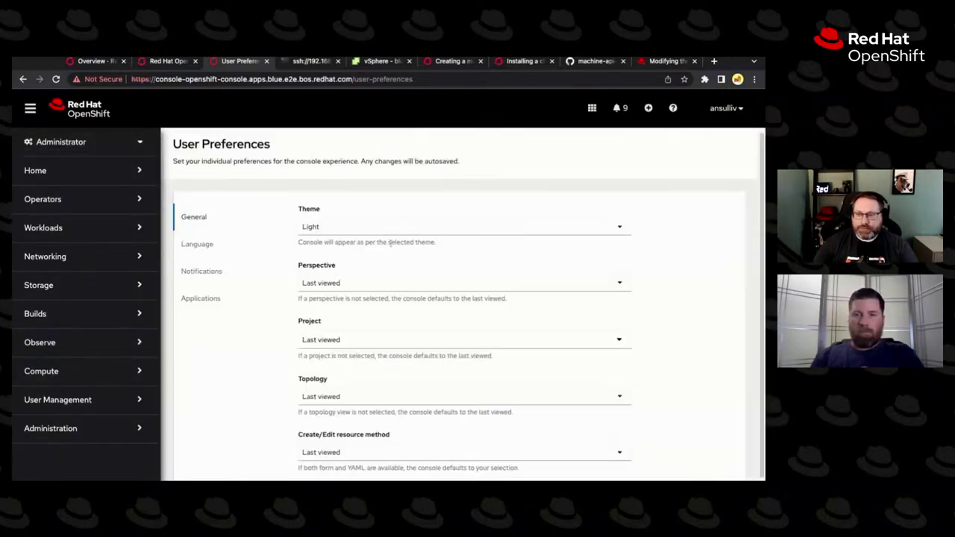
pyautogui.click(384, 233)
pyautogui.click(368, 249)
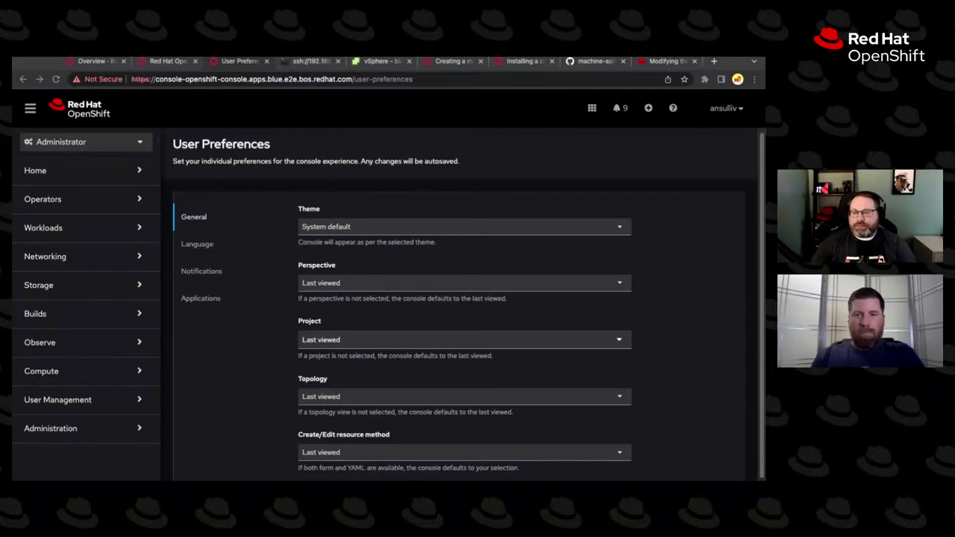
# Return to the MachineSet definition and highlight its template: blue-24gjh-rhcos and snapshot lines.
pyautogui.click(167, 61)
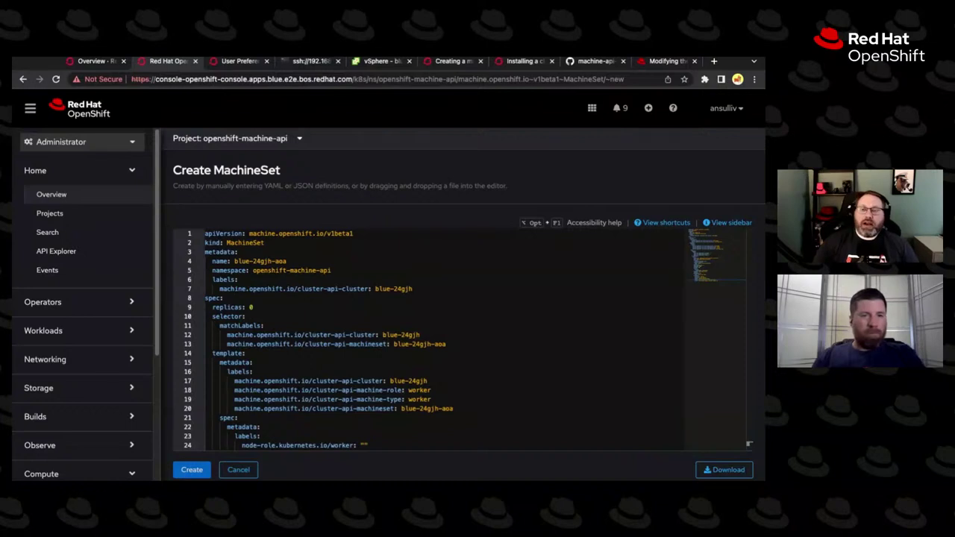
pyautogui.scroll(-10, 291, 335)
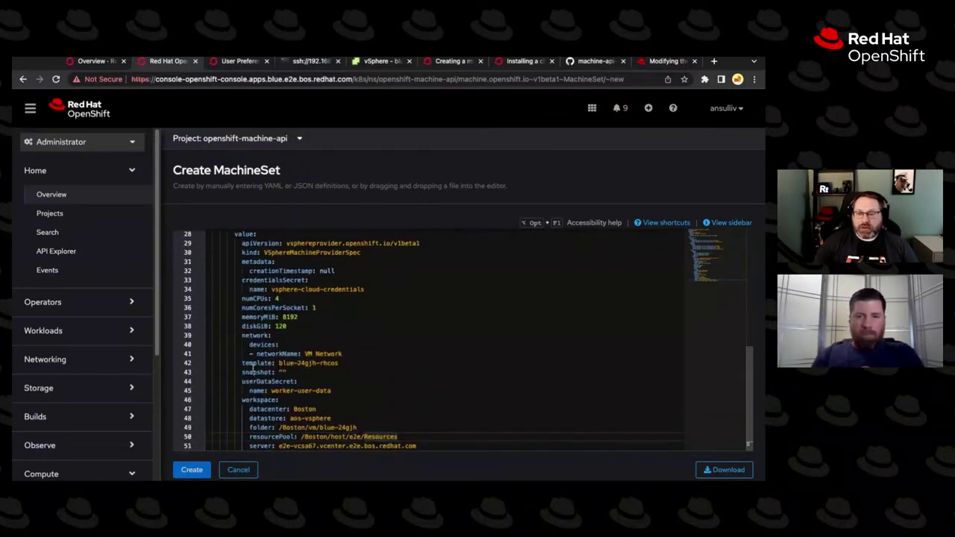
pyautogui.hotkey('shift', 'Right')
pyautogui.hotkey('shift', 'Right')
pyautogui.hotkey('shift', 'Right')
pyautogui.hotkey('shift', 'Right')
pyautogui.hotkey('shift', 'Right')
pyautogui.hotkey('shift', 'Right')
pyautogui.hotkey('shift', 'Right')
pyautogui.hotkey('shift', 'Right')
pyautogui.hotkey('shift', 'Right')
pyautogui.hotkey('shift', 'Right')
pyautogui.hotkey('shift', 'Right')
pyautogui.hotkey('shift', 'Right')
pyautogui.hotkey('shift', 'Right')
pyautogui.hotkey('shift', 'Right')
pyautogui.hotkey('shift', 'Right')
pyautogui.hotkey('shift', 'Right')
pyautogui.hotkey('shift', 'Right')
pyautogui.hotkey('shift', 'Right')
pyautogui.hotkey('shift', 'Right')
pyautogui.hotkey('shift', 'Right')
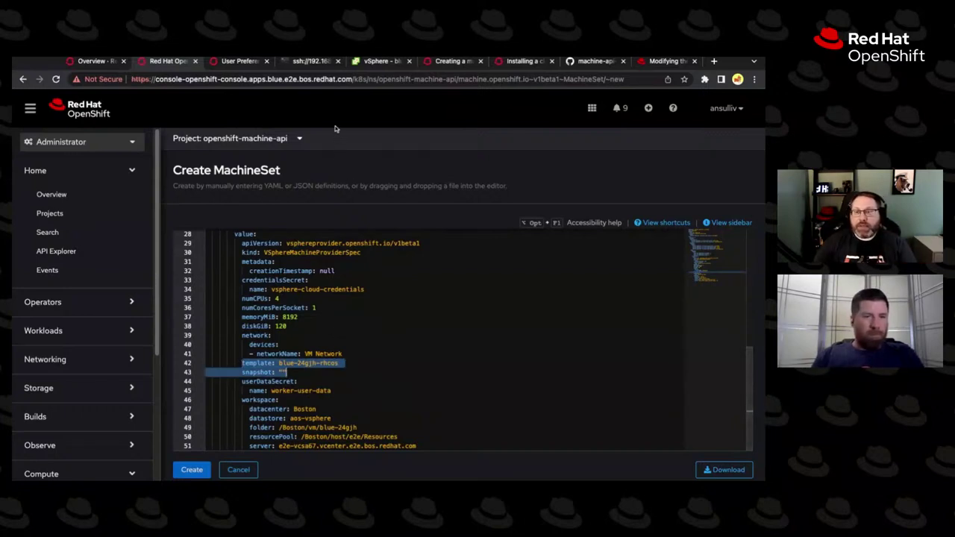
# In the vSphere Client, view the blue-24gjh-rhcos VM and open the Deploy OVF Template wizard for the blue-24gjh folder.
pyautogui.click(367, 61)
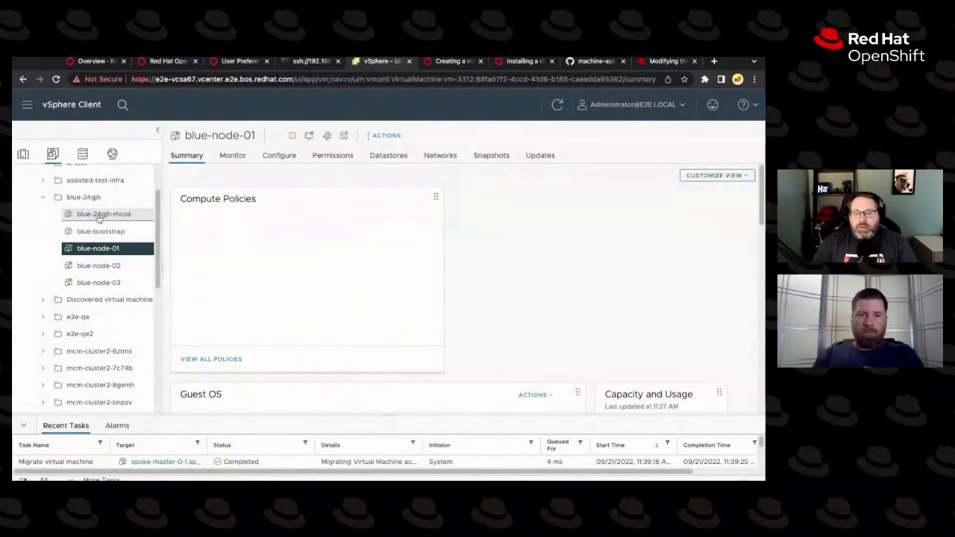
pyautogui.click(99, 214)
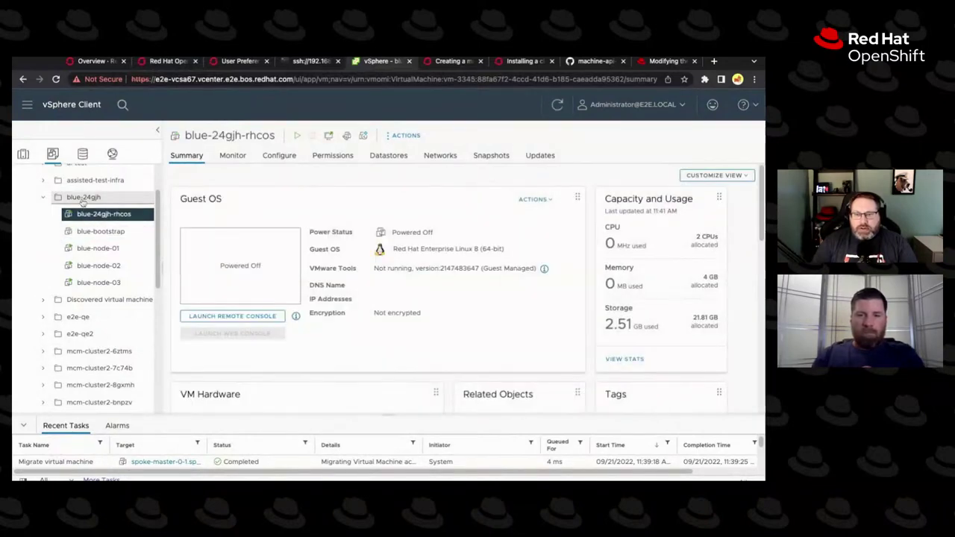
pyautogui.rightClick(83, 199)
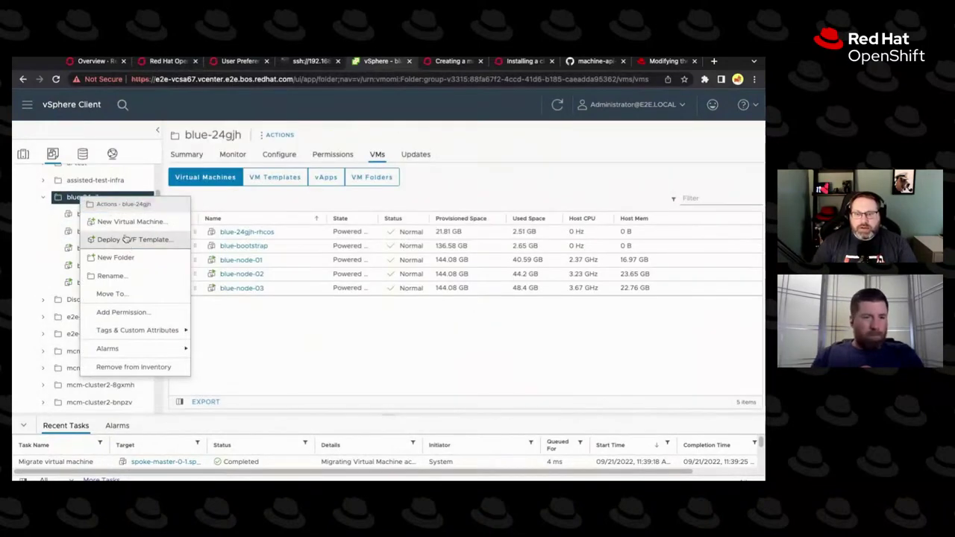
pyautogui.press('Escape')
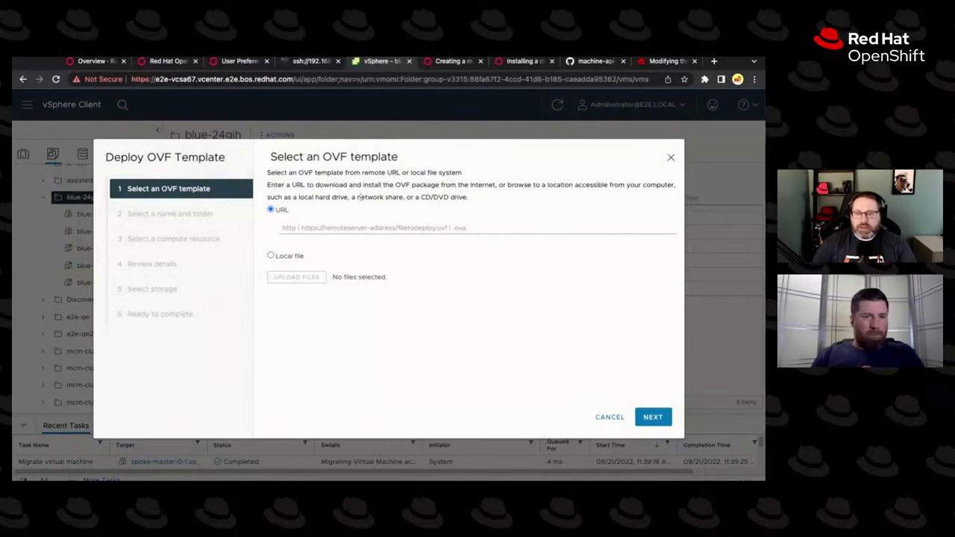
# Open mirror.openshift.com/pub/ in a new browser tab and browse the images in openshift-v4/dependencies/rhcos/4.11/latest.
pyautogui.hotkey('ctrl', 't')
pyautogui.write('mirror.openshift.com/pub/')
pyautogui.press('Return')
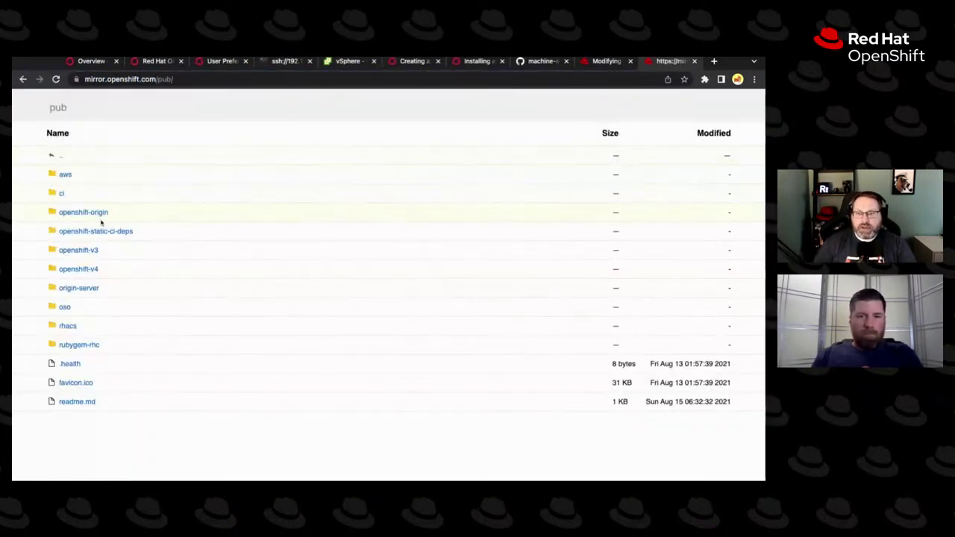
pyautogui.click(78, 269)
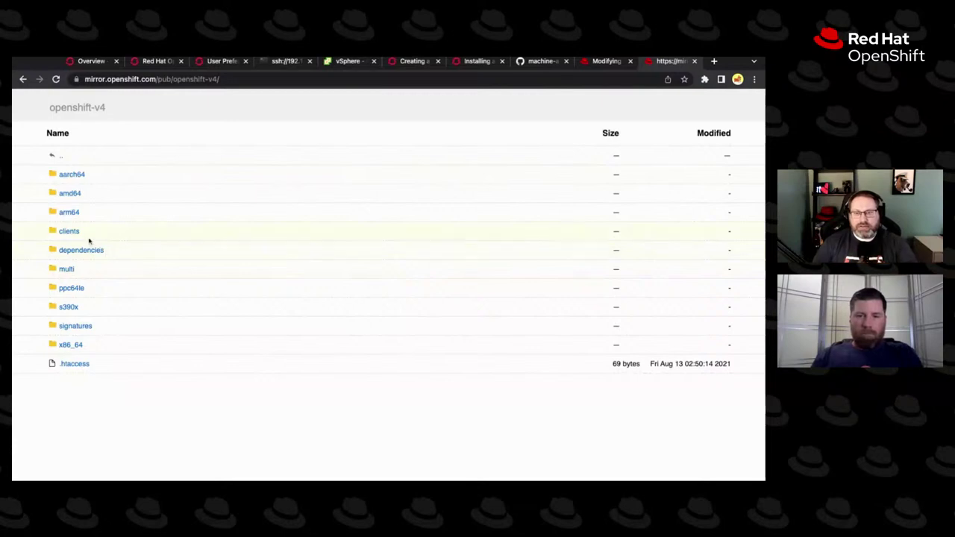
pyautogui.click(69, 252)
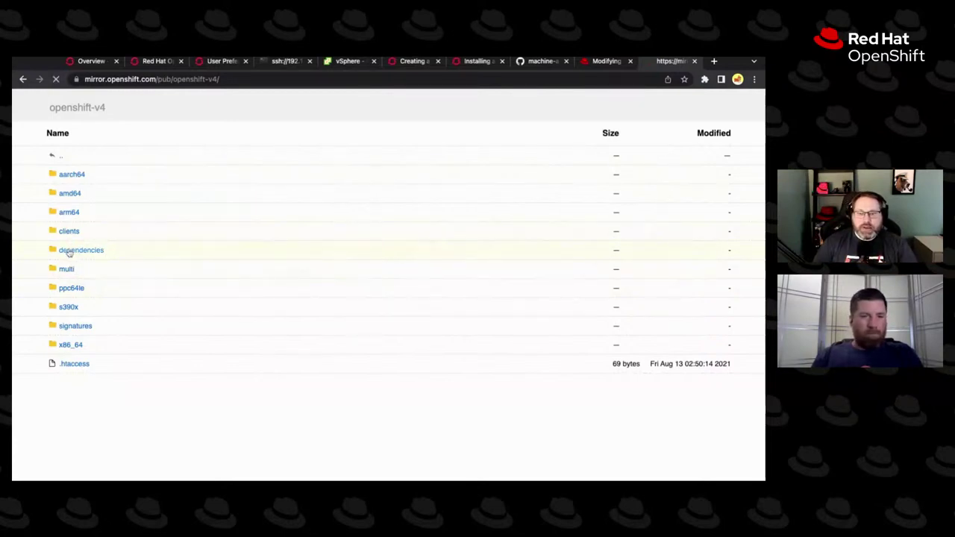
pyautogui.click(73, 200)
pyautogui.click(70, 214)
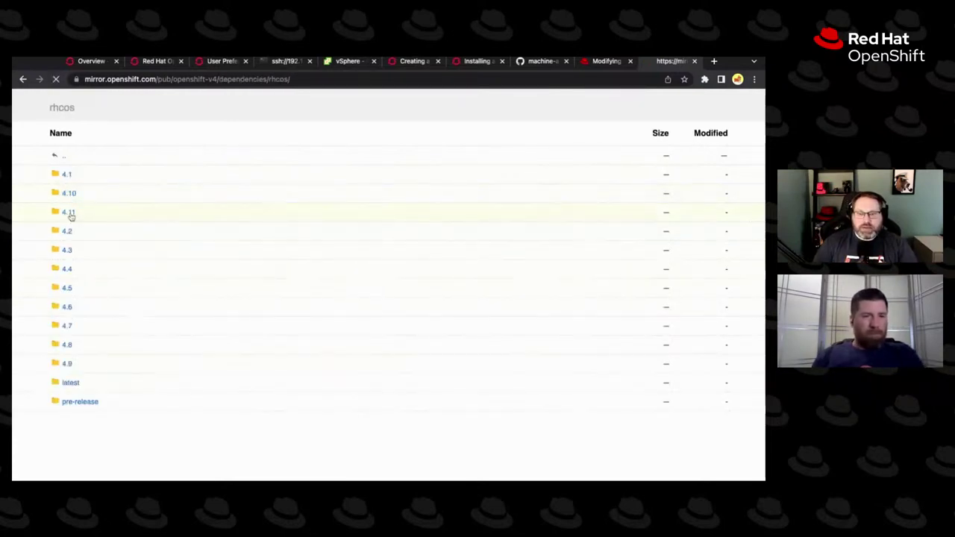
pyautogui.click(73, 215)
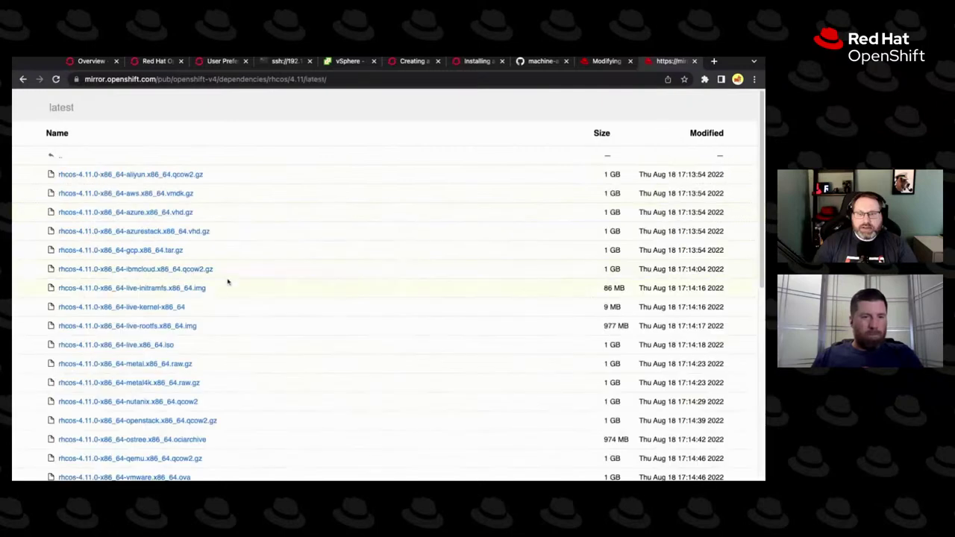
pyautogui.scroll(-3, 185, 331)
pyautogui.scroll(3, 159, 326)
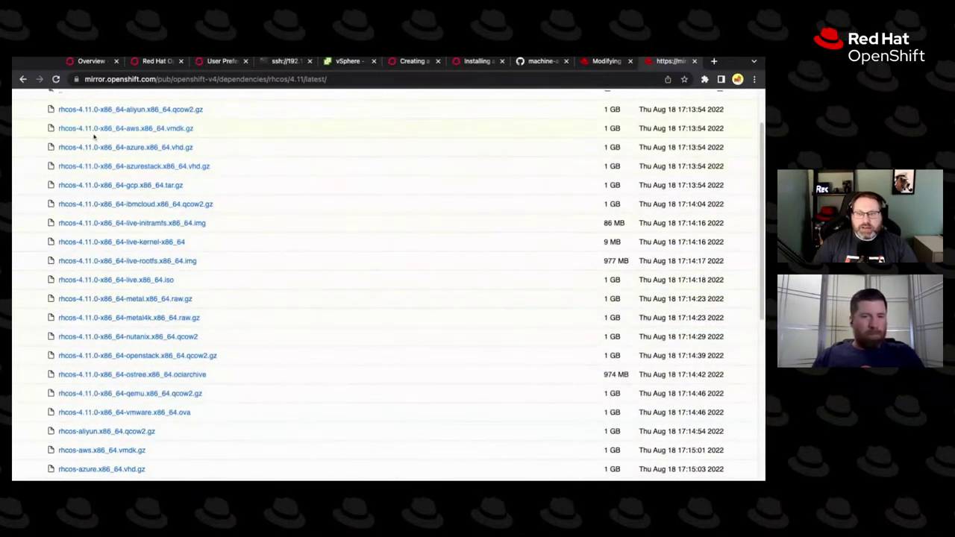
# Go to the 4.11.2 folder instead and locate the rhcos-4.11.2-x86_64-vmware.x86_64.ova image.
pyautogui.click(24, 80)
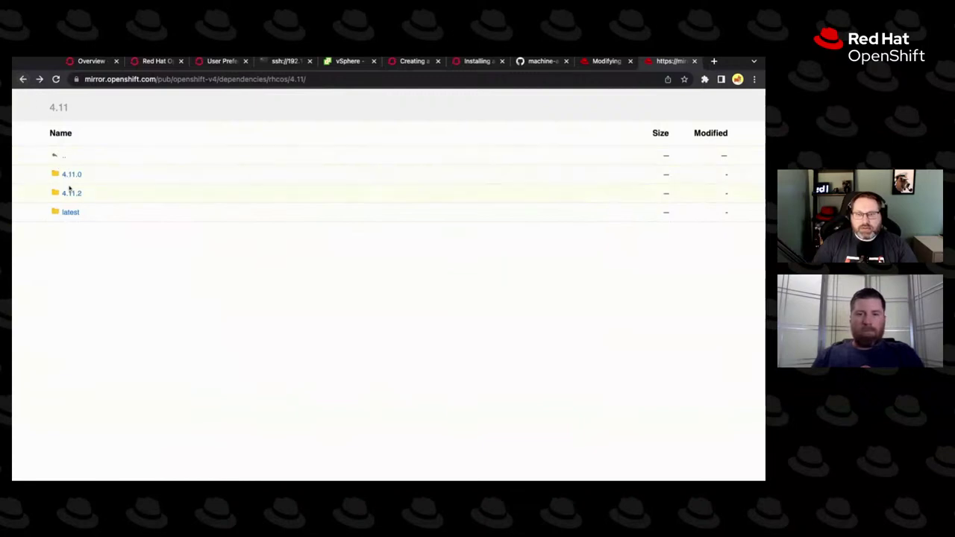
pyautogui.click(71, 193)
pyautogui.scroll(-6, 184, 264)
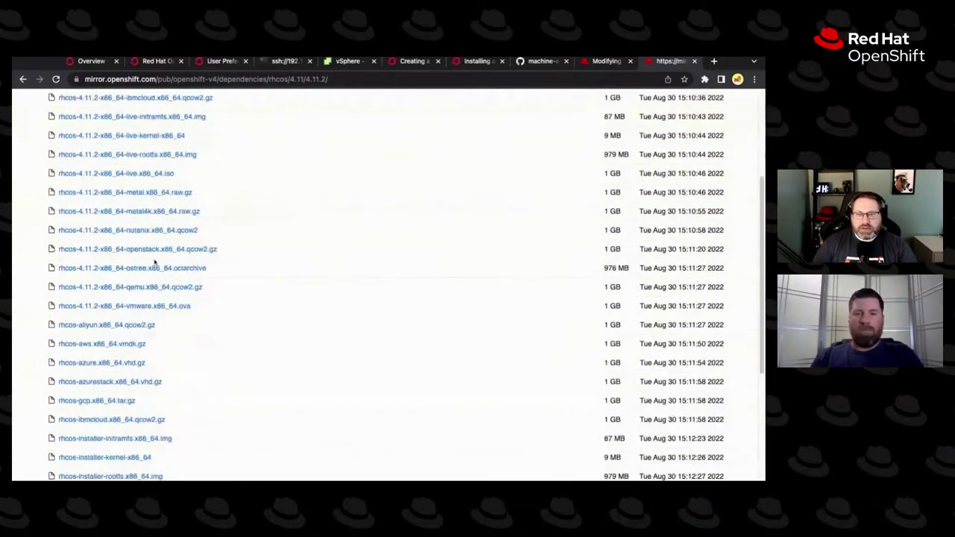
pyautogui.scroll(-1, 223, 253)
pyautogui.scroll(2, 224, 251)
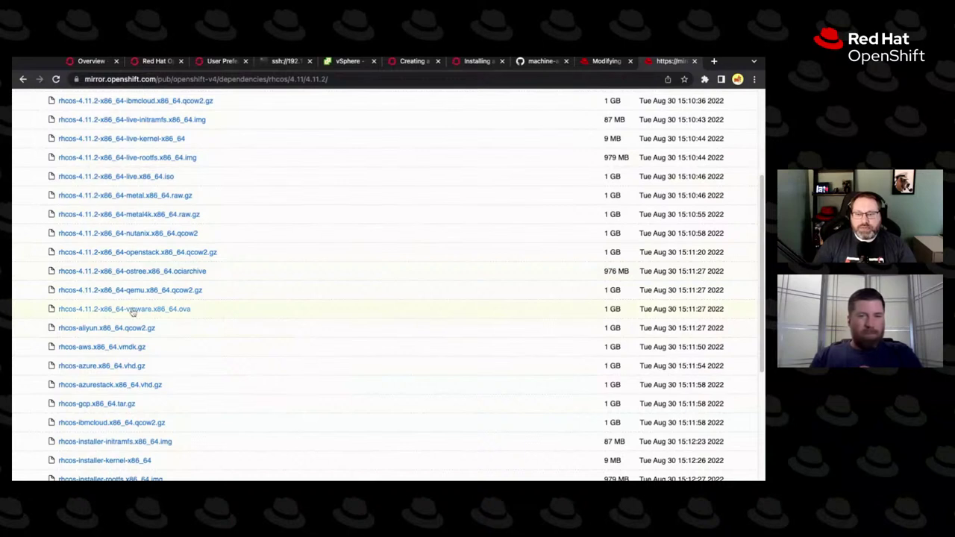
pyautogui.moveTo(89, 314); pyautogui.dragTo(64, 317)
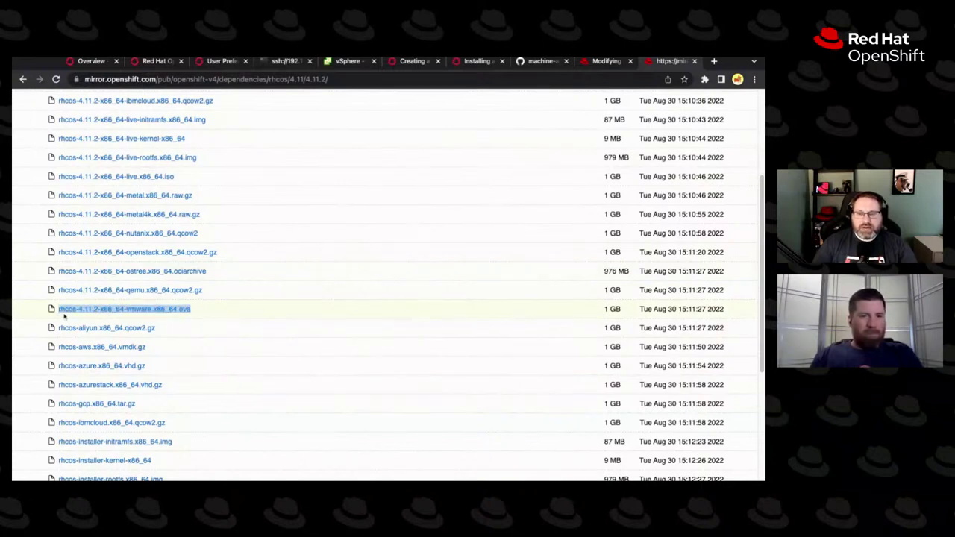
pyautogui.click(267, 315)
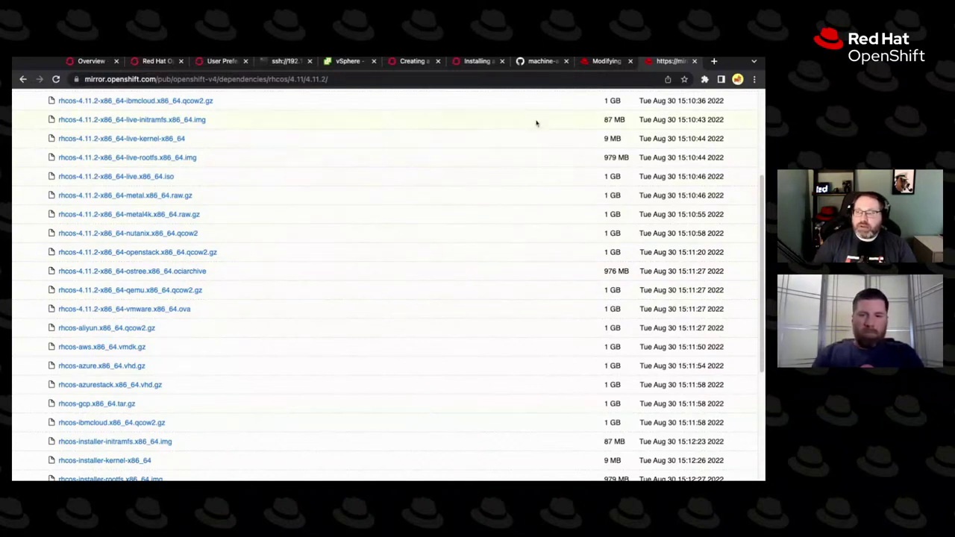
pyautogui.click(618, 79)
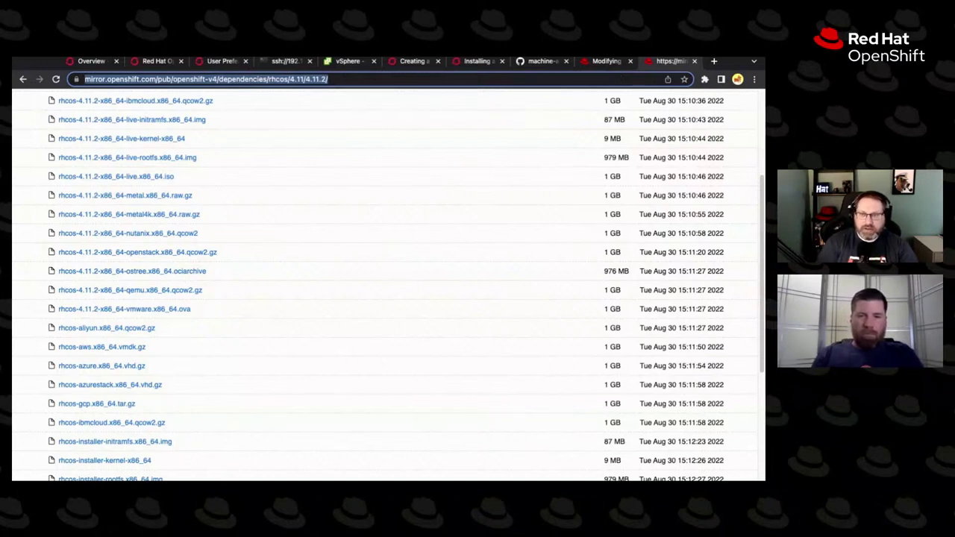
pyautogui.write('http://')
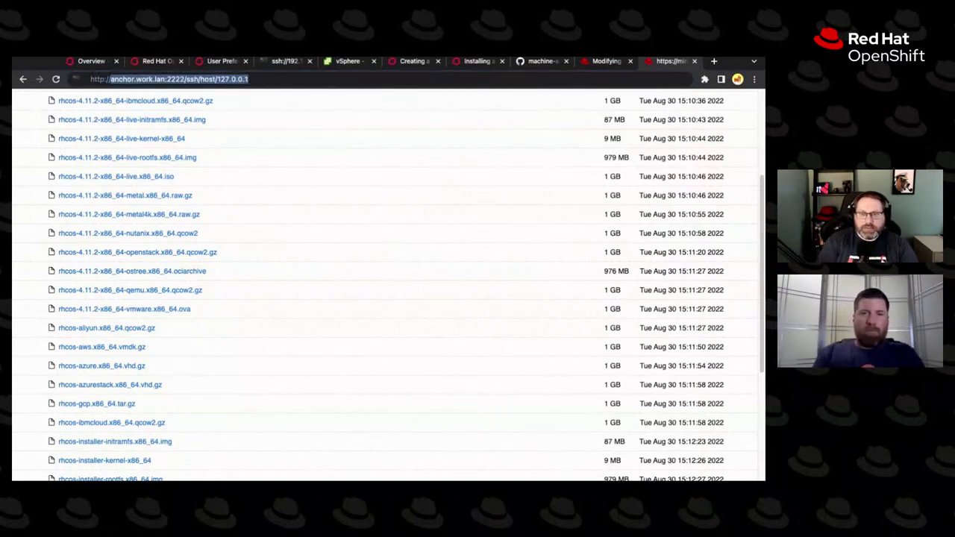
pyautogui.write('10')
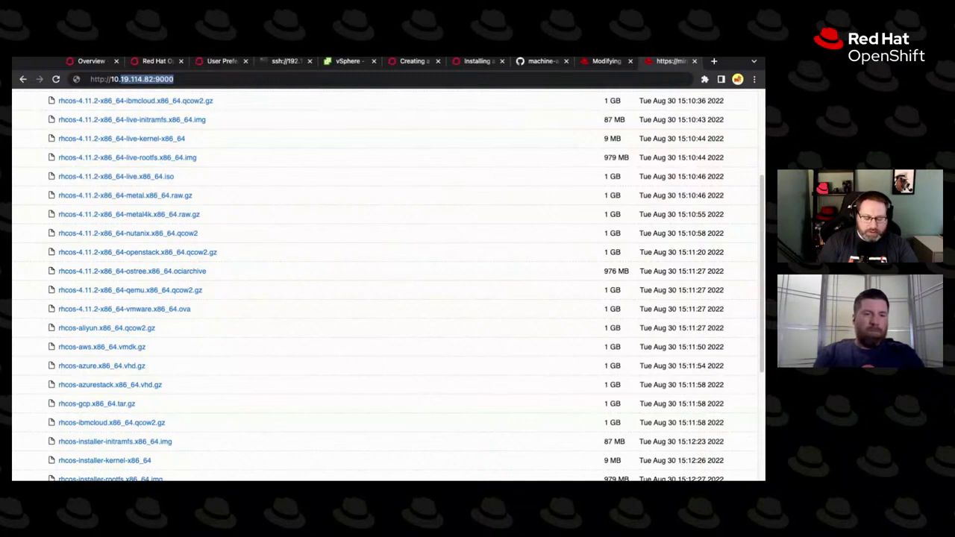
pyautogui.write('.19.114')
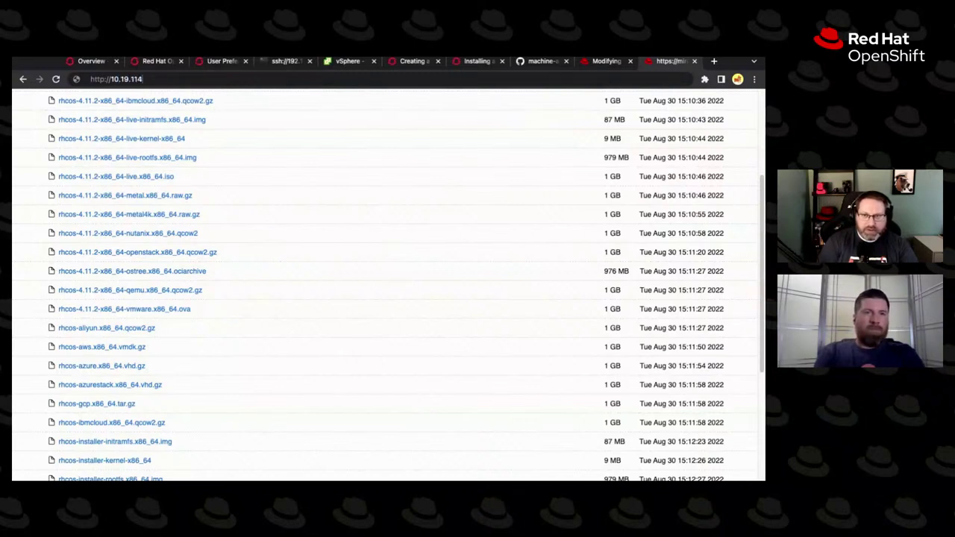
pyautogui.write('.82:8')
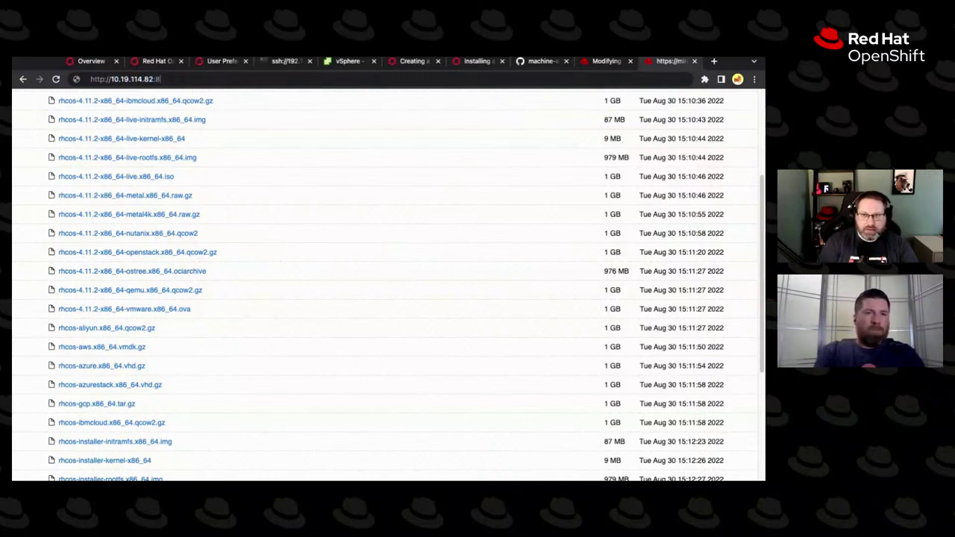
pyautogui.write('080')
pyautogui.press('Return')
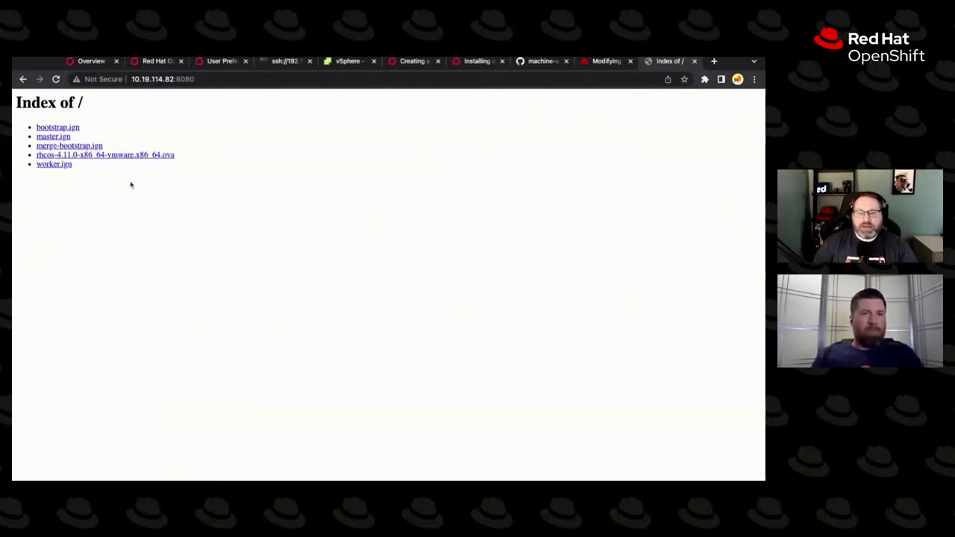
# Copy the rhcos-4.11.0-x86_64-vmware.x86_64.ova link and use it as the source URL of the OVF deployment in the vSphere Client.
pyautogui.rightClick(135, 157)
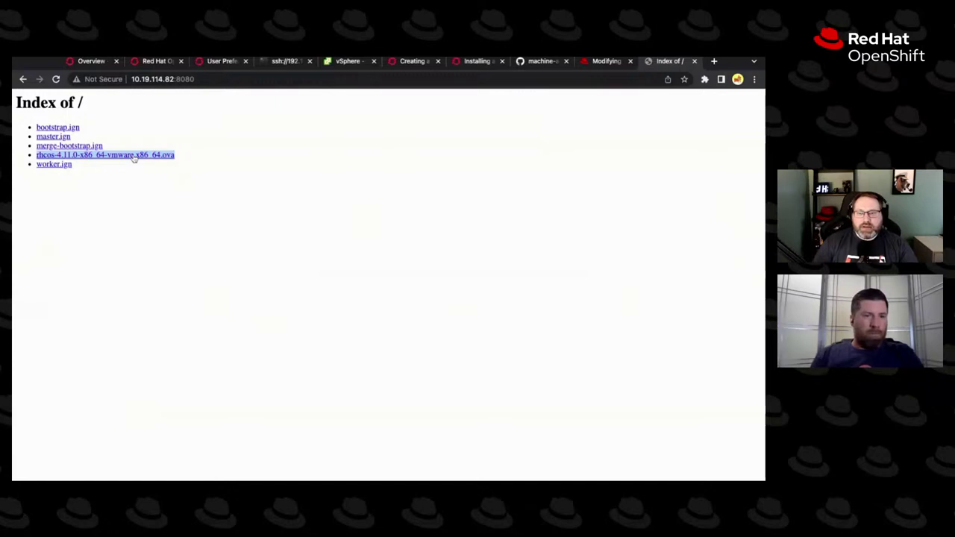
pyautogui.click(234, 172)
pyautogui.click(348, 61)
pyautogui.click(313, 230)
pyautogui.write('http://10.19.114.82:8080/rhcos-4.11.0-x86_64-vmware.x86_64.ova')
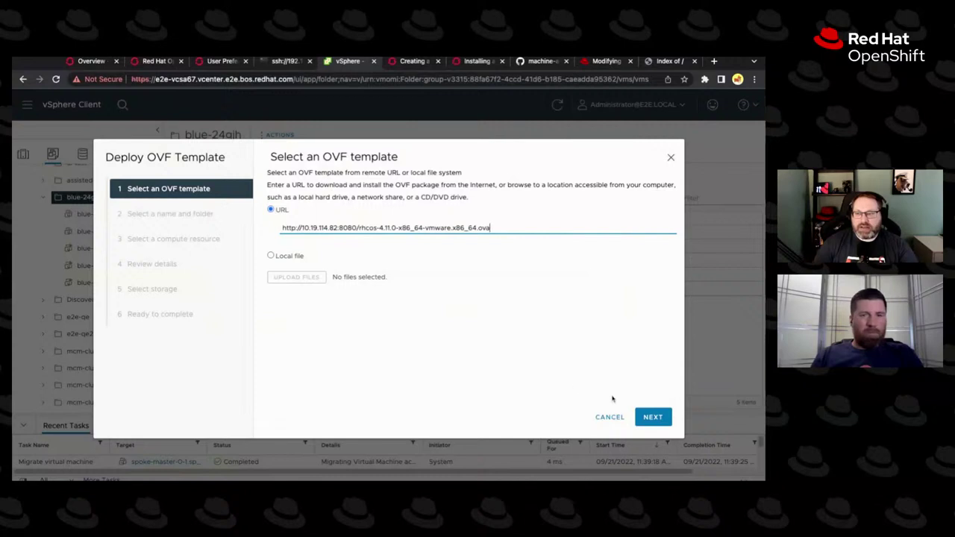
pyautogui.click(653, 417)
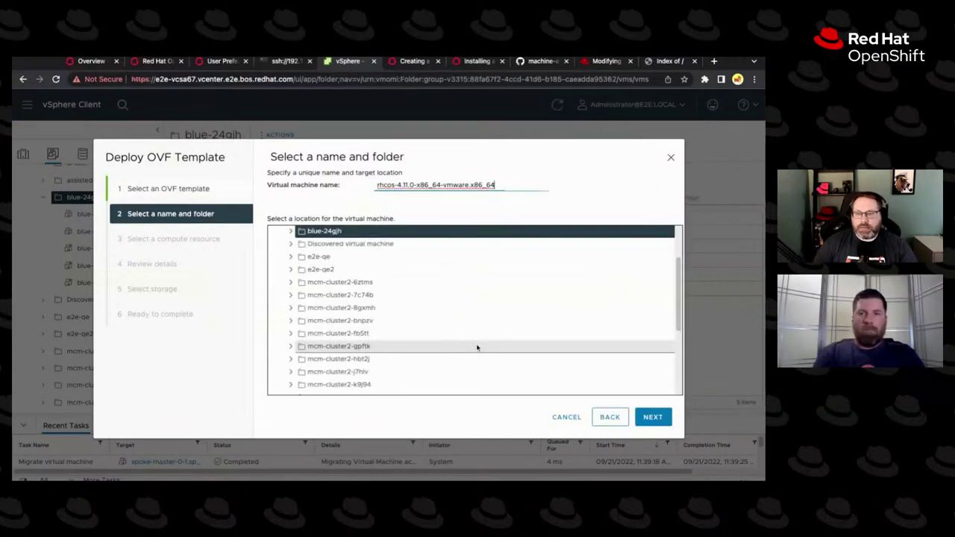
# Name the virtual machine blue-rhcos in the blue-24gjh folder and choose e2e as its compute resource.
pyautogui.tripleClick(437, 185)
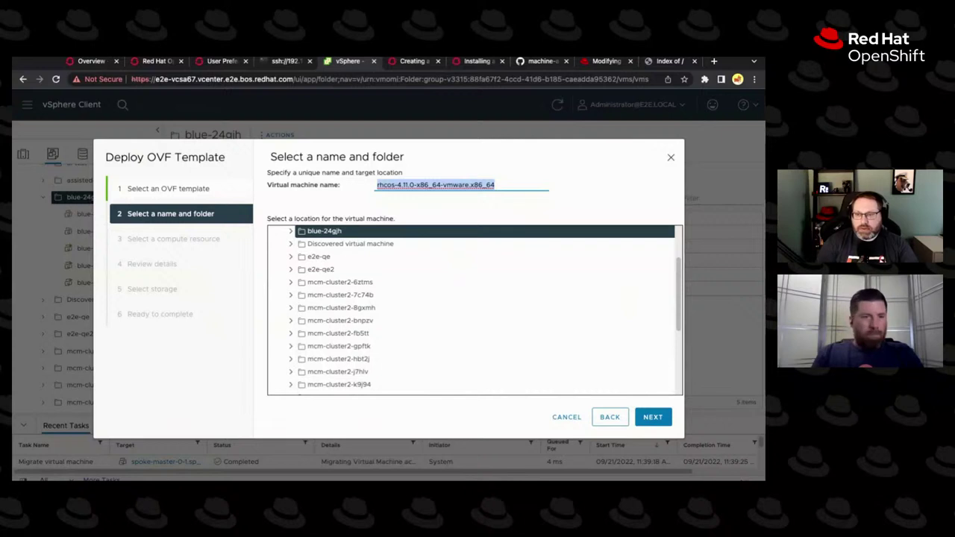
pyautogui.write('blue-rhcos')
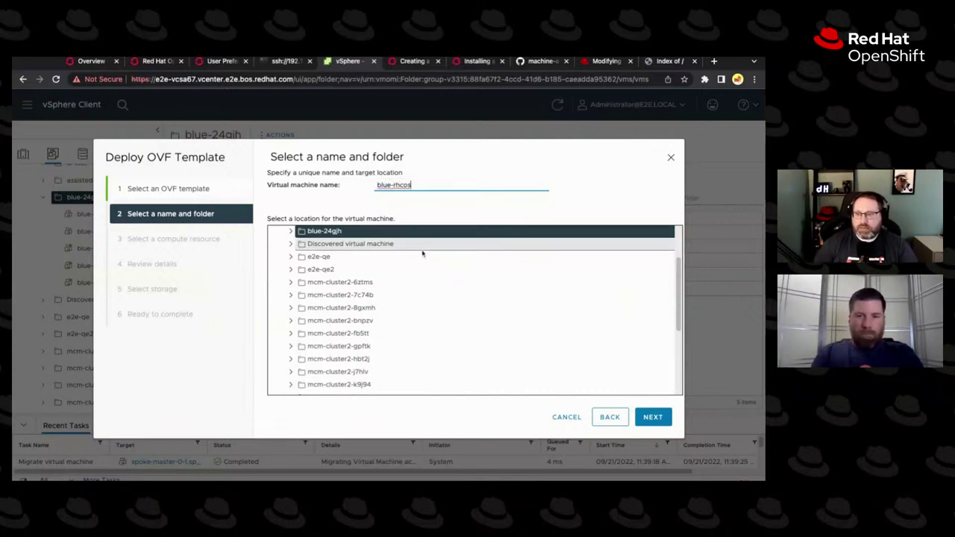
pyautogui.click(654, 418)
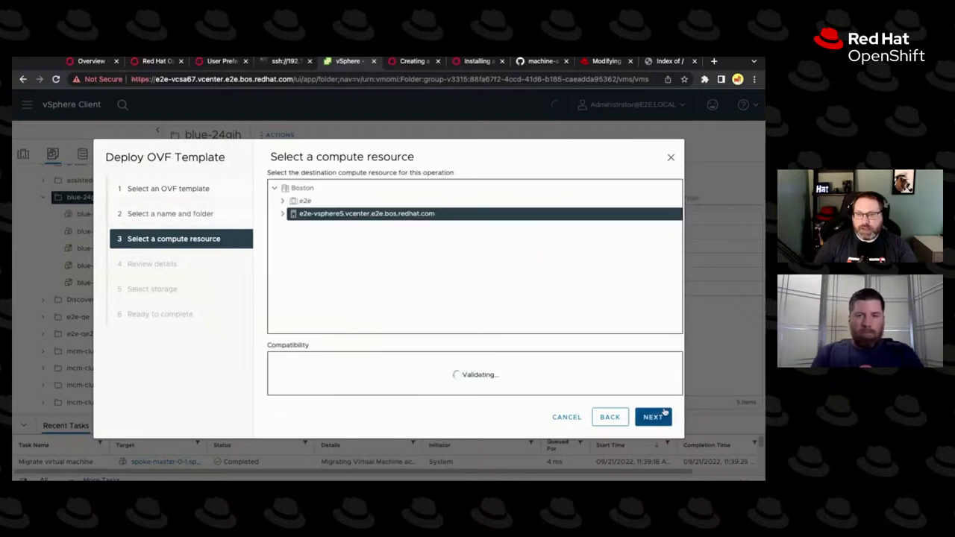
pyautogui.click(314, 202)
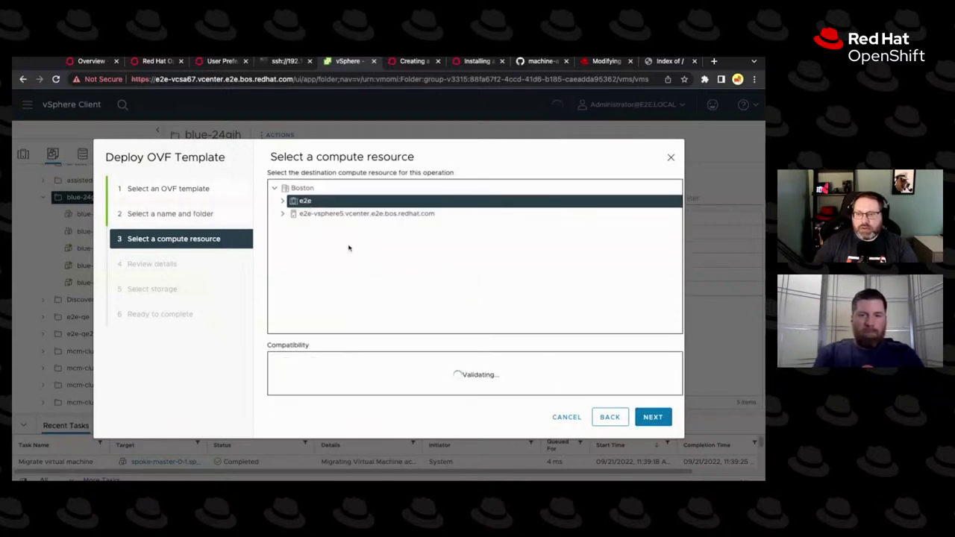
pyautogui.click(653, 417)
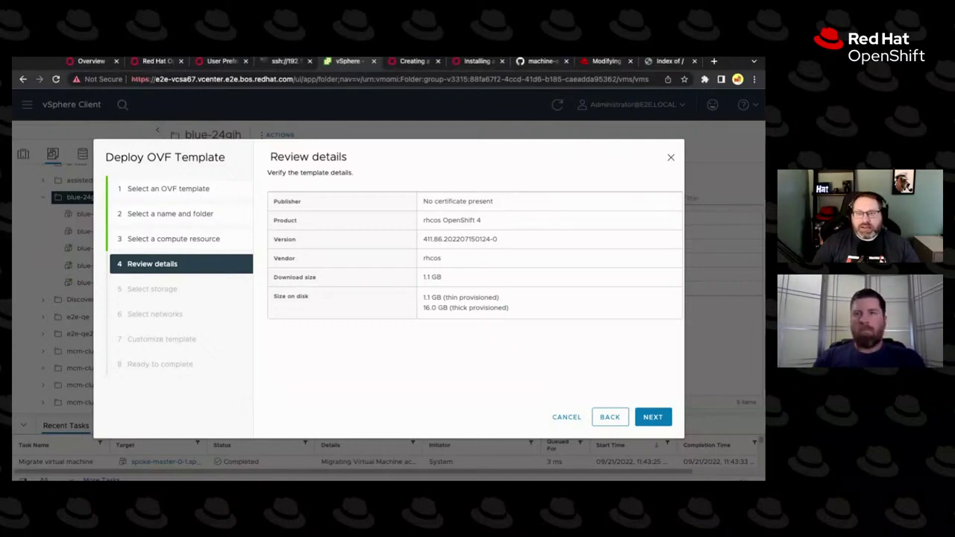
pyautogui.click(147, 61)
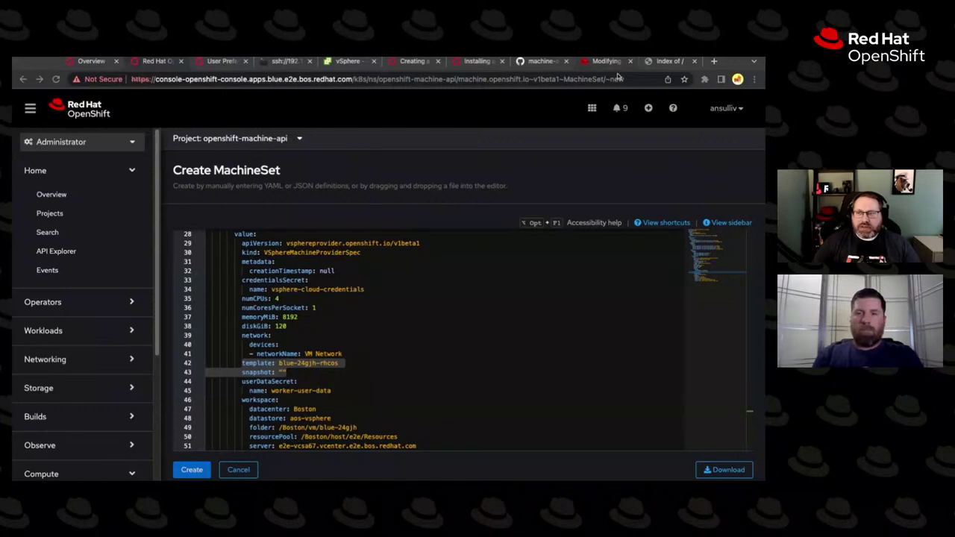
pyautogui.click(663, 63)
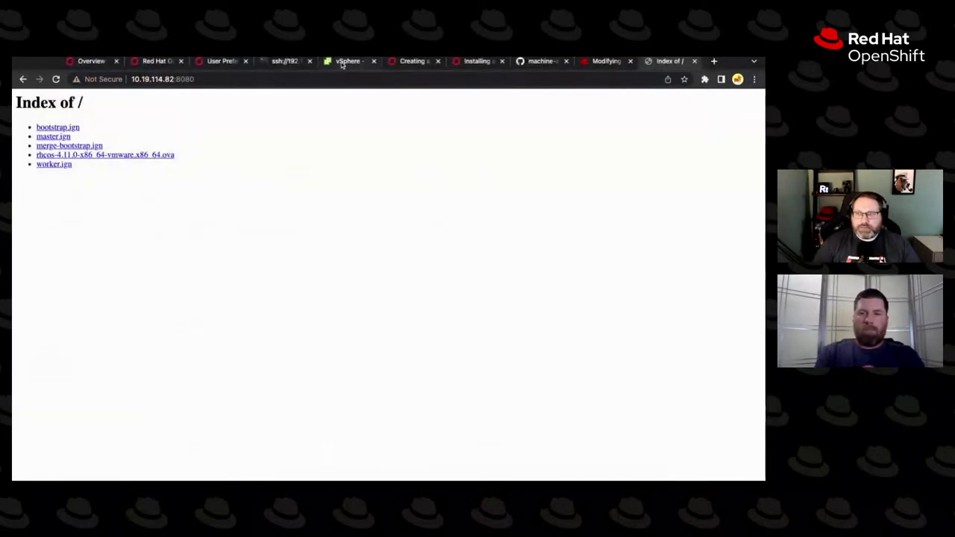
pyautogui.click(343, 63)
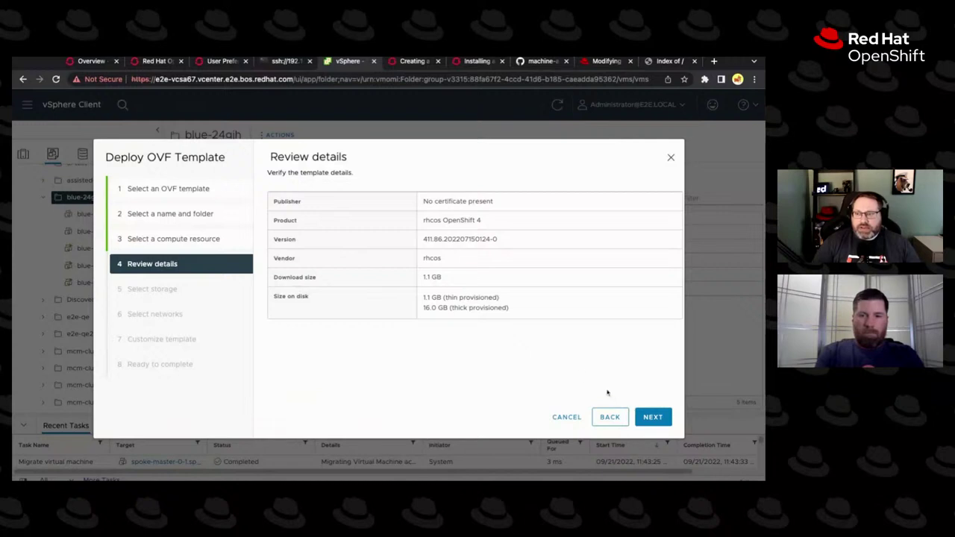
# Accept the reviewed template details and choose the ose3-vmwa... datastore with the Thin Provision disk format.
pyautogui.click(654, 417)
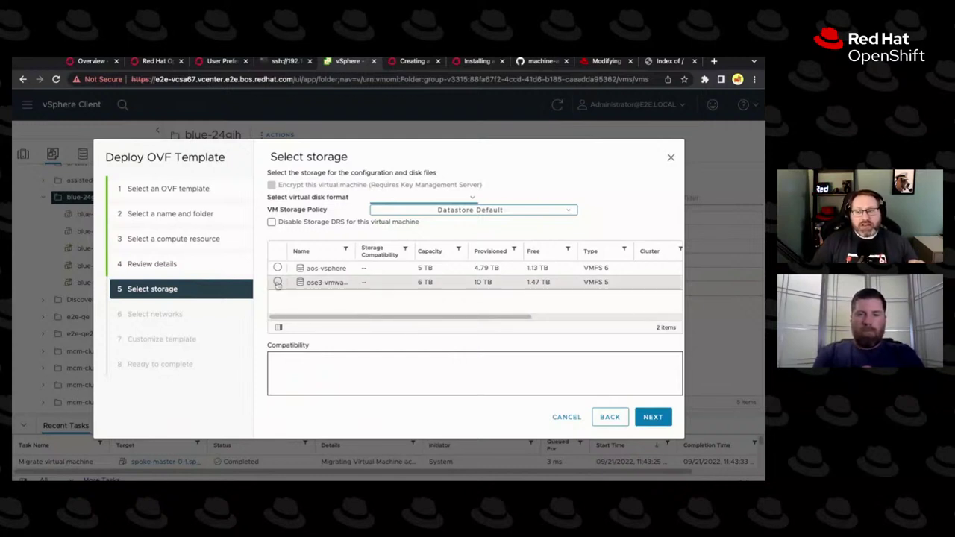
pyautogui.click(321, 282)
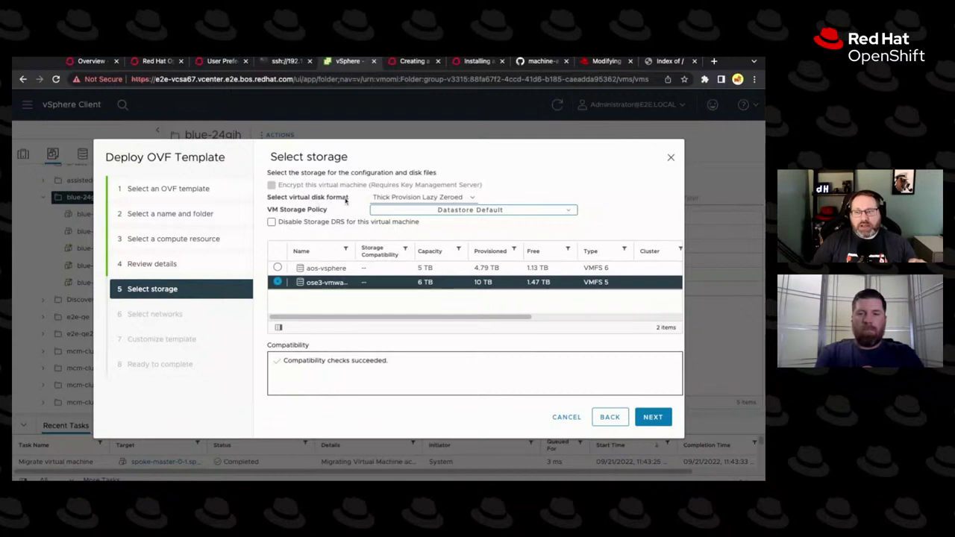
pyautogui.click(380, 199)
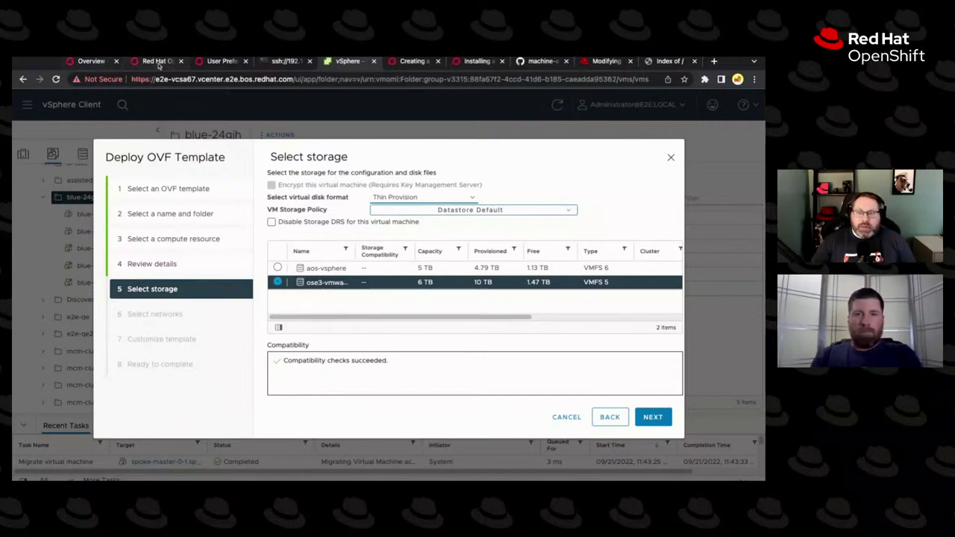
# Return to the MachineSet definition in the OpenShift console and highlight the workspace's datastore: aos-vsphere line.
pyautogui.click(157, 61)
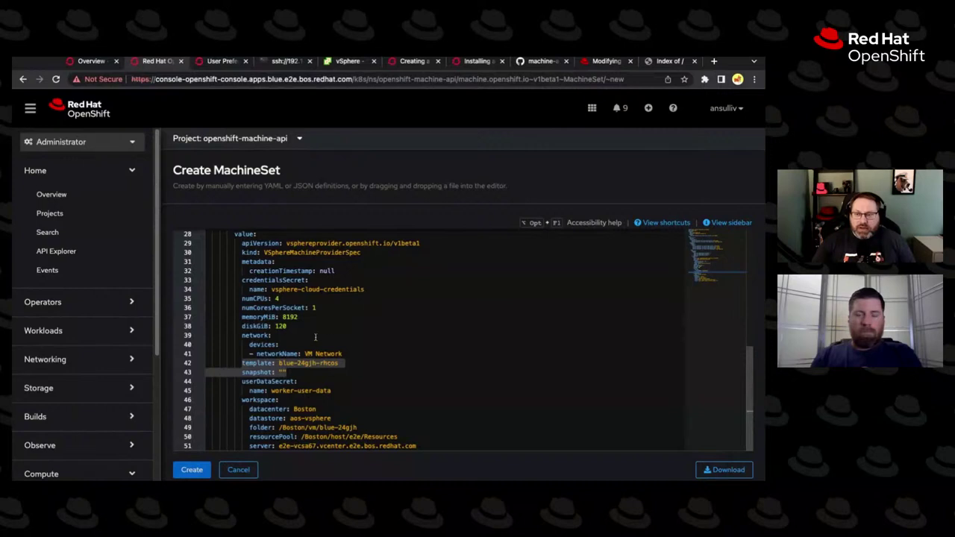
pyautogui.scroll(1, 314, 337)
pyautogui.scroll(-1, 310, 343)
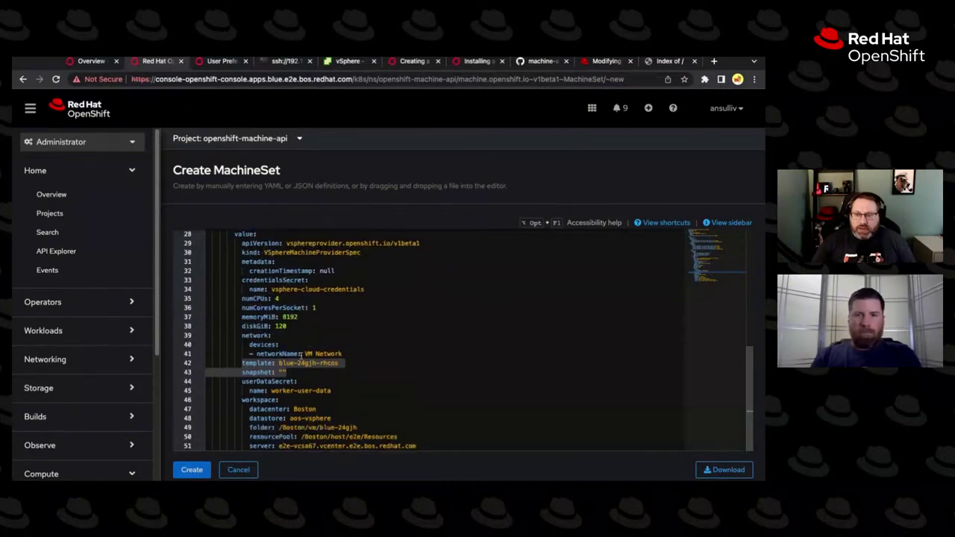
pyautogui.moveTo(251, 418); pyautogui.dragTo(331, 418)
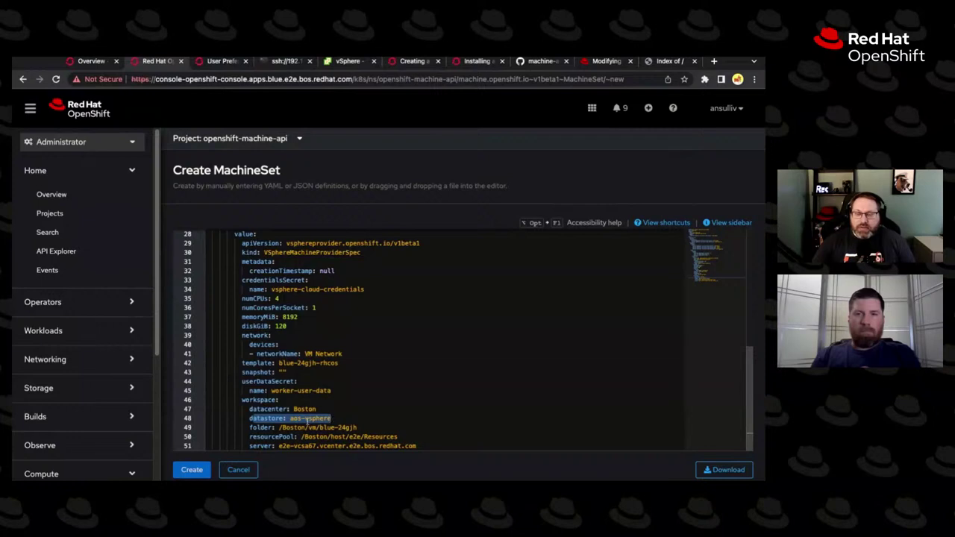
pyautogui.click(332, 419)
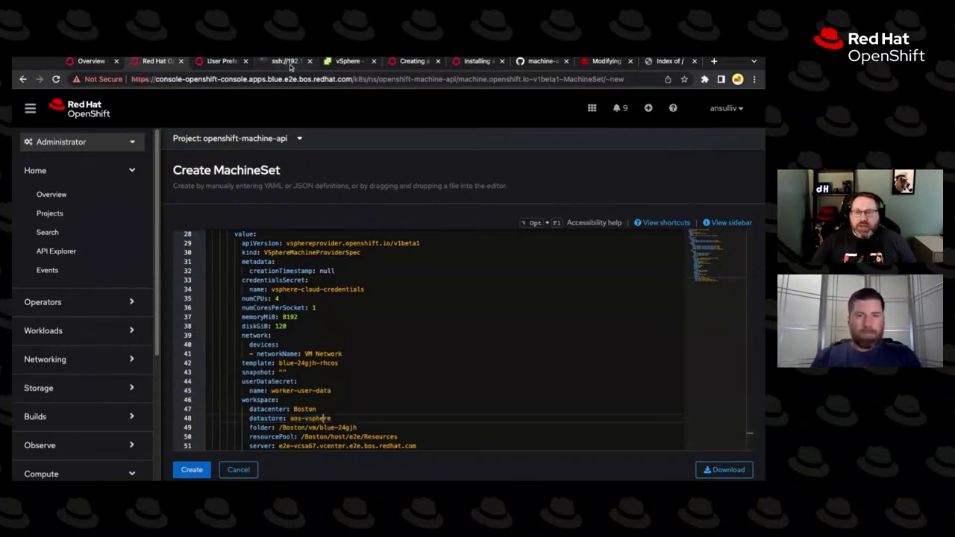
# In the vSphere Client, select the aos-vsphere datastore and finish deploying the OVF with VM Network and empty Ignition settings.
pyautogui.click(343, 61)
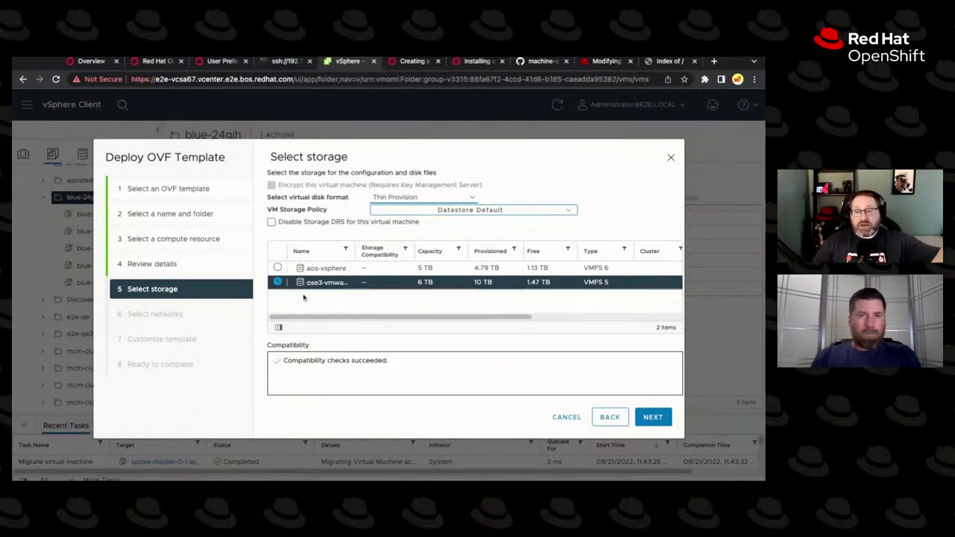
pyautogui.click(278, 268)
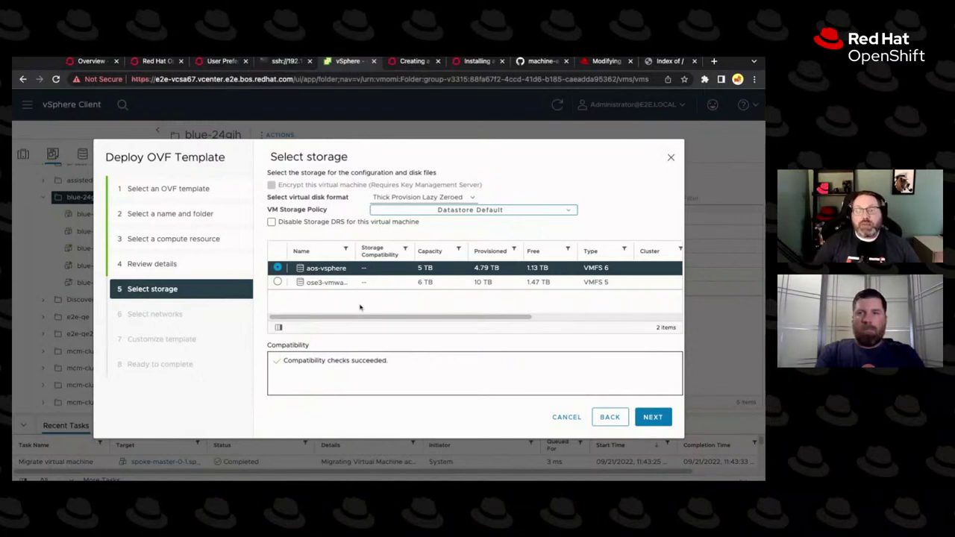
pyautogui.click(653, 417)
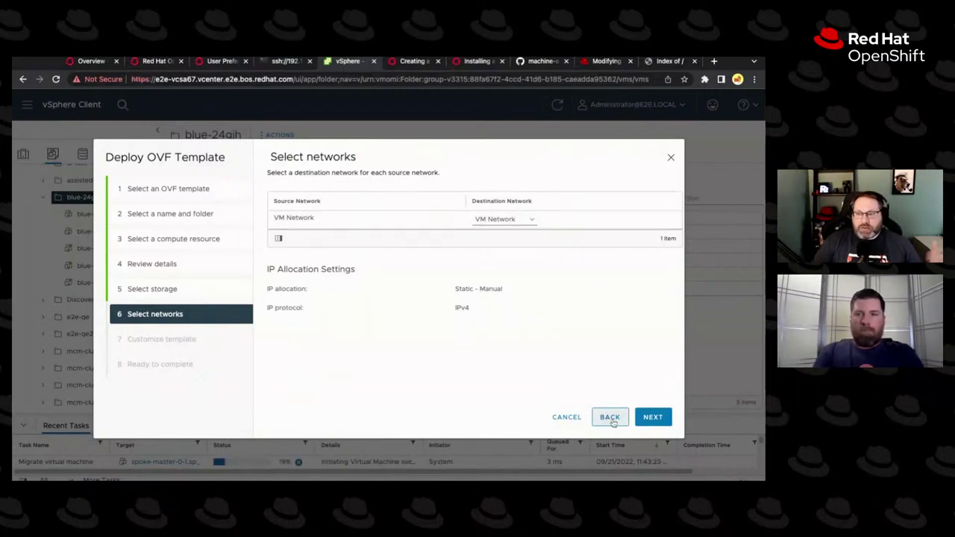
pyautogui.click(653, 417)
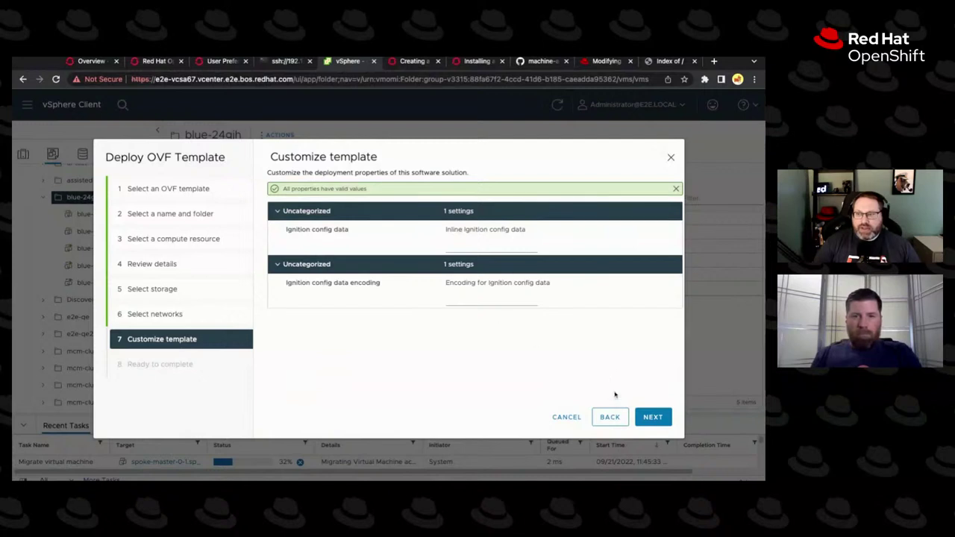
pyautogui.click(650, 416)
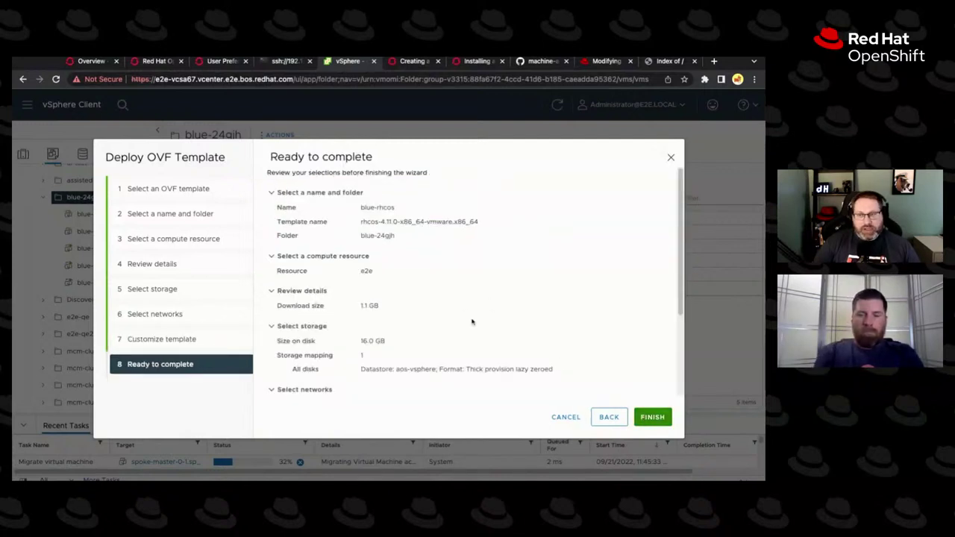
pyautogui.click(653, 418)
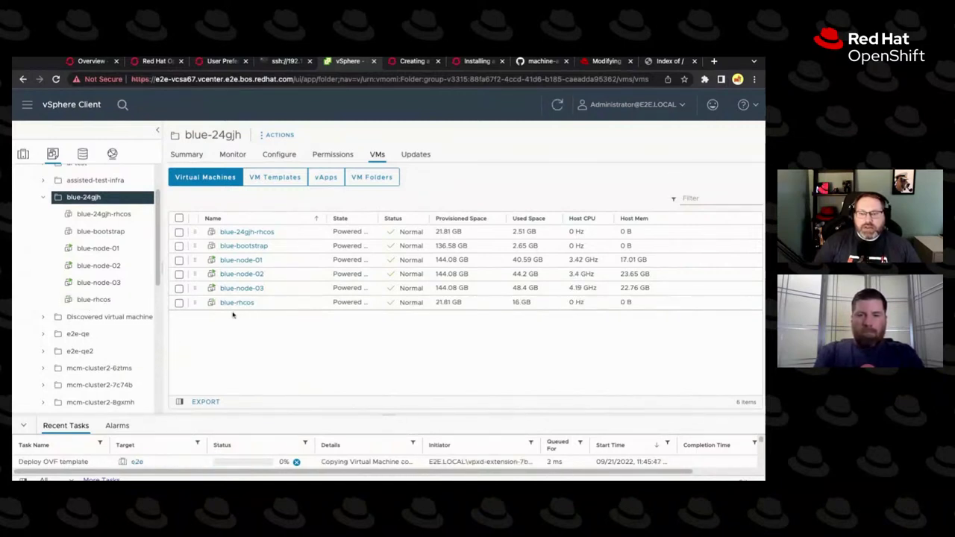
# Change the template value in the MachineSet's providerSpec to blue-rhcos in the OpenShift console.
pyautogui.click(155, 61)
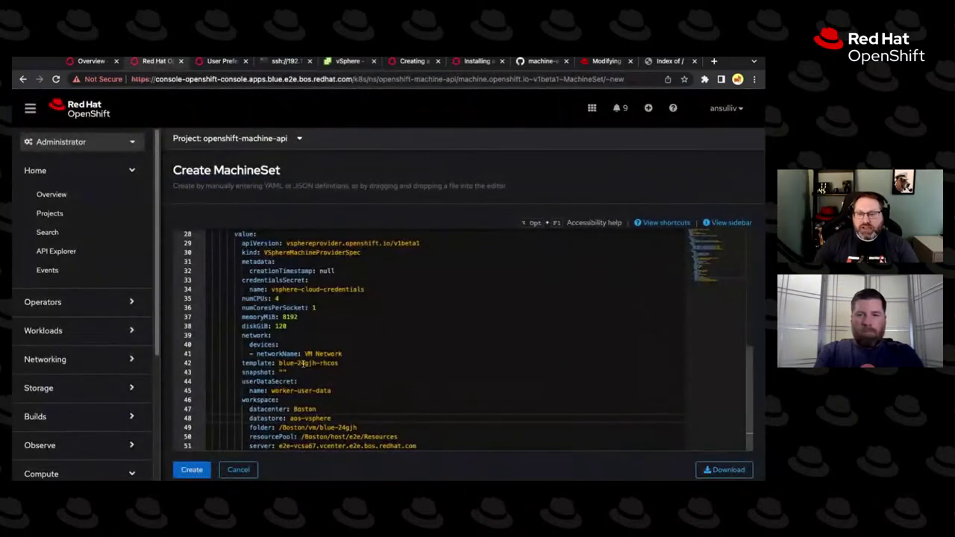
pyautogui.moveTo(297, 363); pyautogui.dragTo(318, 363)
pyautogui.press('Delete')
pyautogui.press('Delete')
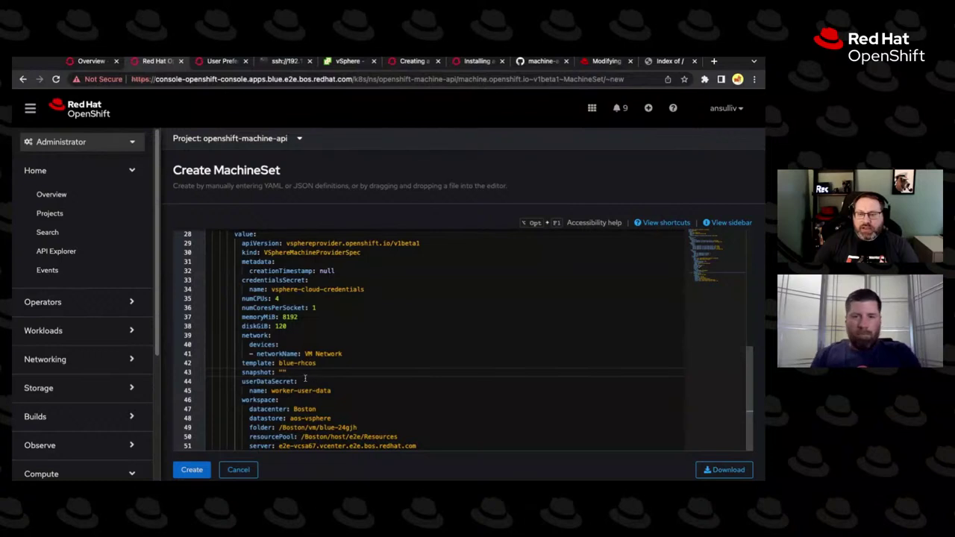
pyautogui.scroll(2, 299, 376)
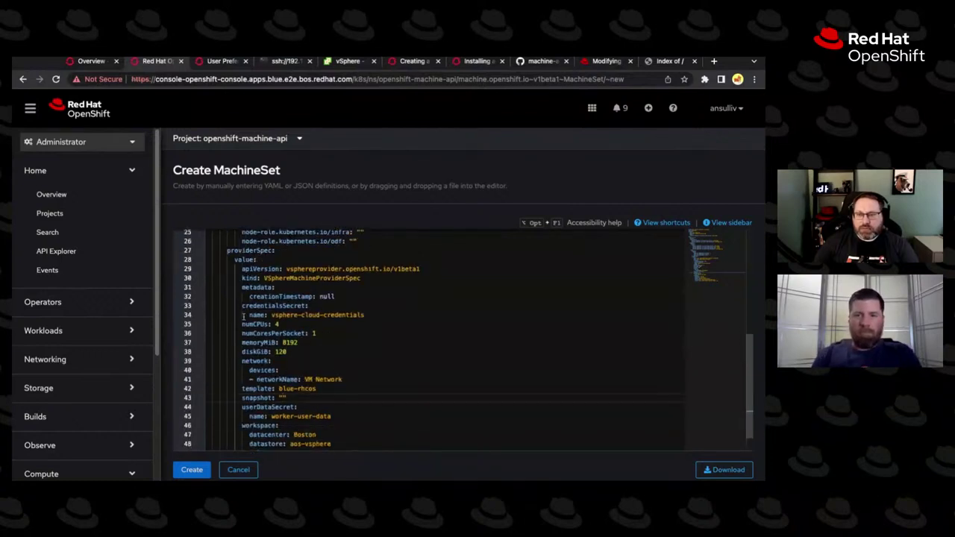
# Highlight the credentialsSecret entry in the MachineSet's providerSpec and set numCPUs to 2.
pyautogui.click(241, 306)
pyautogui.hotkey('shift', 'Down')
pyautogui.hotkey('shift', 'End')
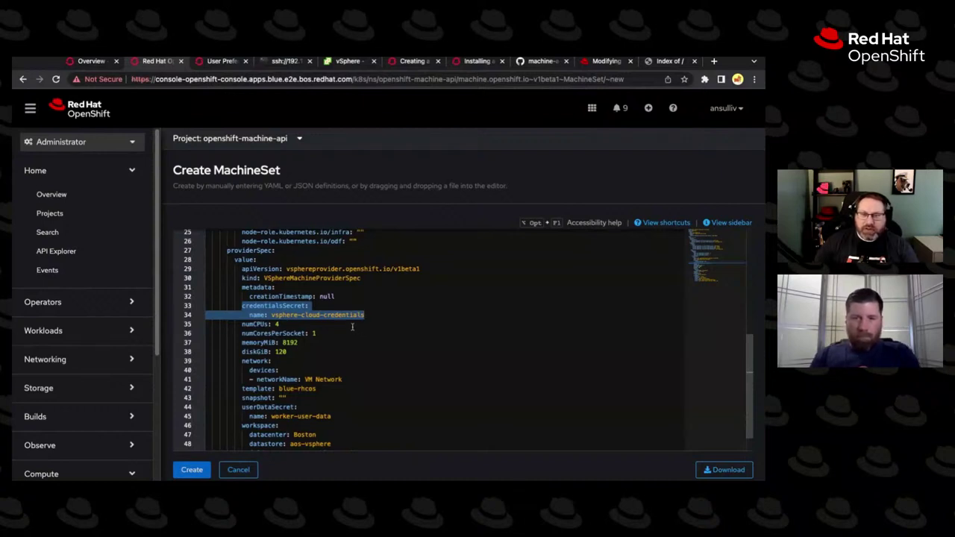
pyautogui.click(336, 323)
pyautogui.keyDown('shift'); pyautogui.click(243, 324); pyautogui.keyUp('shift')
pyautogui.click(284, 325)
pyautogui.press('BackSpace')
pyautogui.scroll(8, 291, 328)
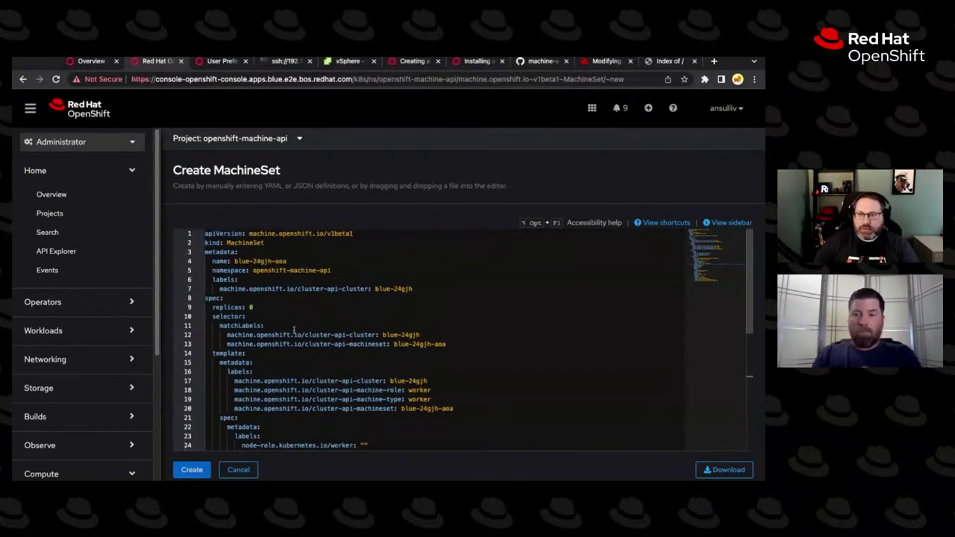
pyautogui.scroll(-8, 294, 330)
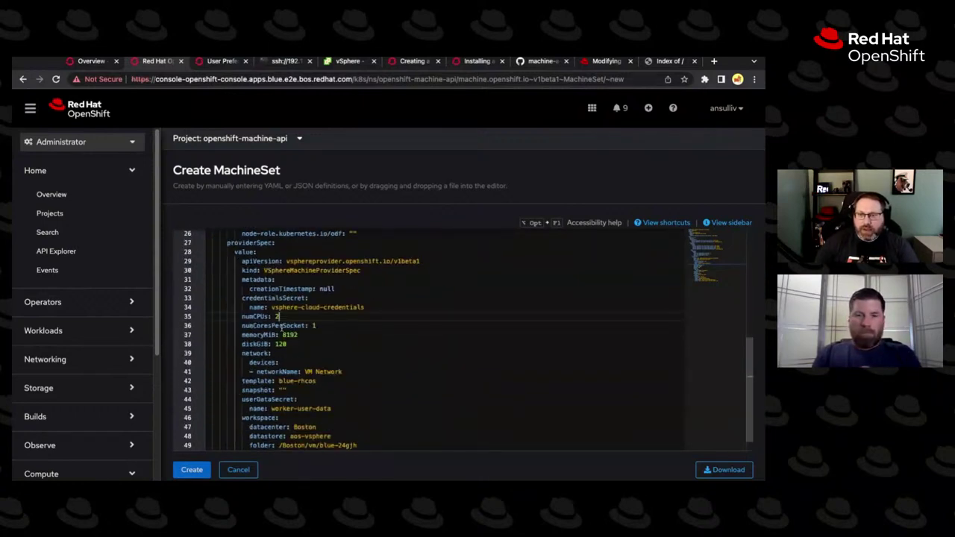
pyautogui.scroll(-1, 281, 326)
# Review the numCoresPerSocket, memoryMiB, diskGiB, network, template and userDataSecret entries in the MachineSet's providerSpec.
pyautogui.moveTo(315, 308); pyautogui.dragTo(239, 309)
pyautogui.click(255, 308)
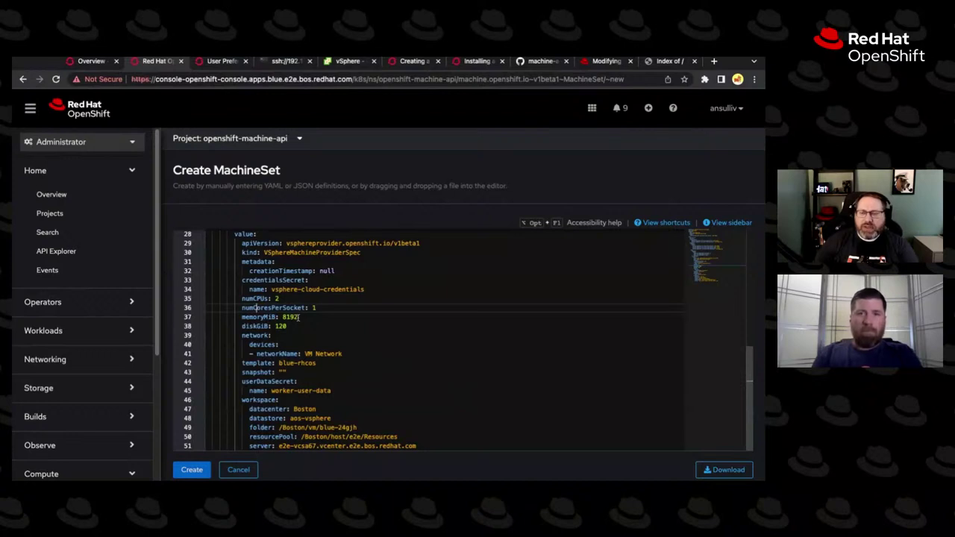
pyautogui.doubleClick(300, 320)
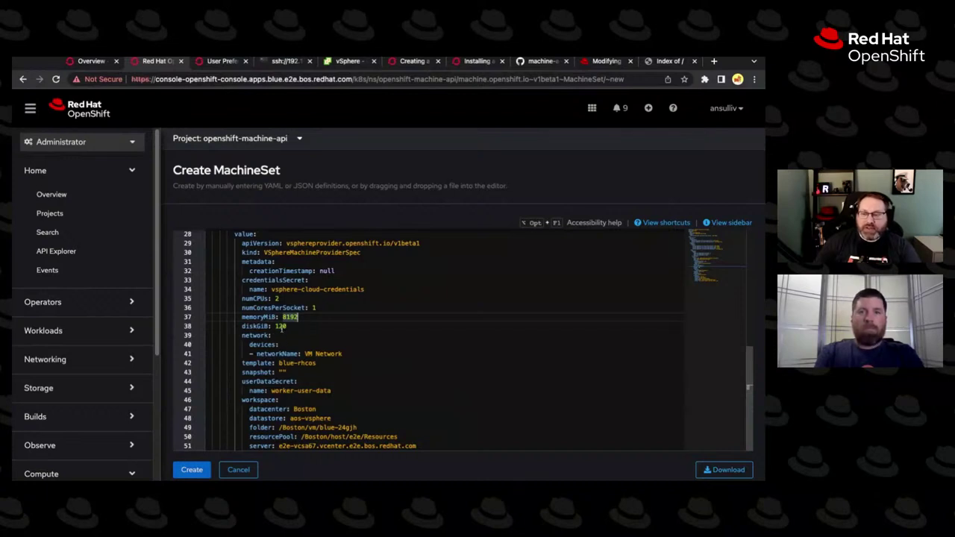
pyautogui.moveTo(289, 328); pyautogui.dragTo(243, 328)
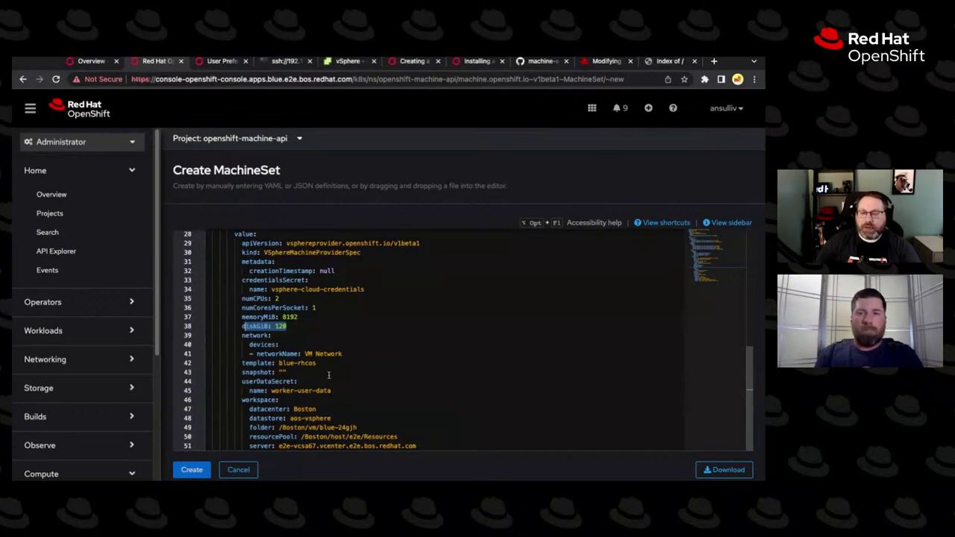
pyautogui.moveTo(343, 353); pyautogui.dragTo(242, 335)
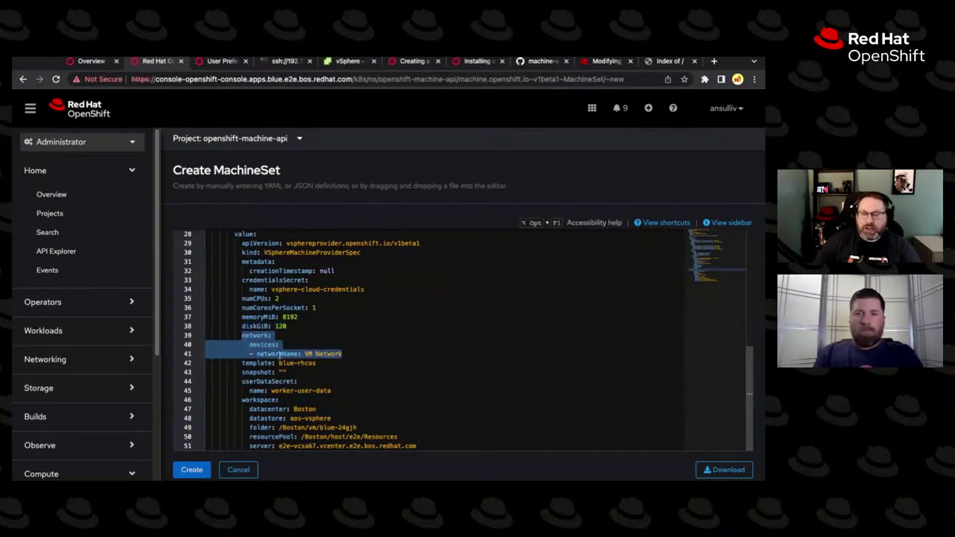
pyautogui.moveTo(242, 364); pyautogui.dragTo(321, 364)
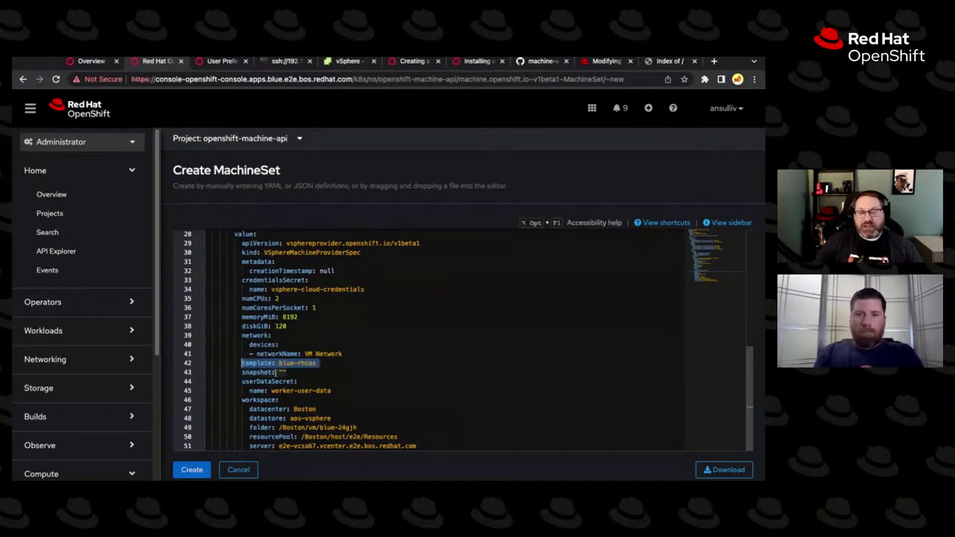
pyautogui.click(284, 362)
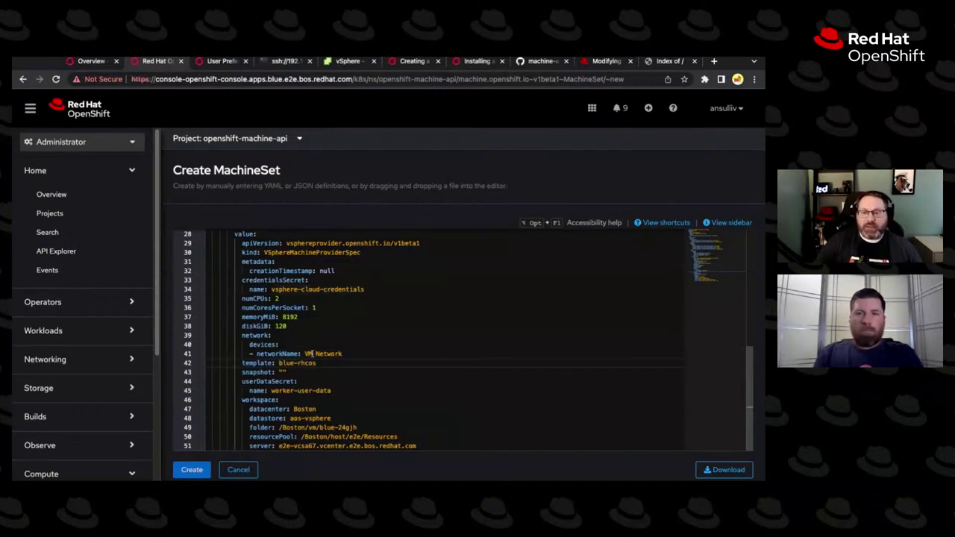
pyautogui.keyDown('shift'); pyautogui.click(321, 363); pyautogui.keyUp('shift')
pyautogui.moveTo(320, 363); pyautogui.dragTo(244, 364)
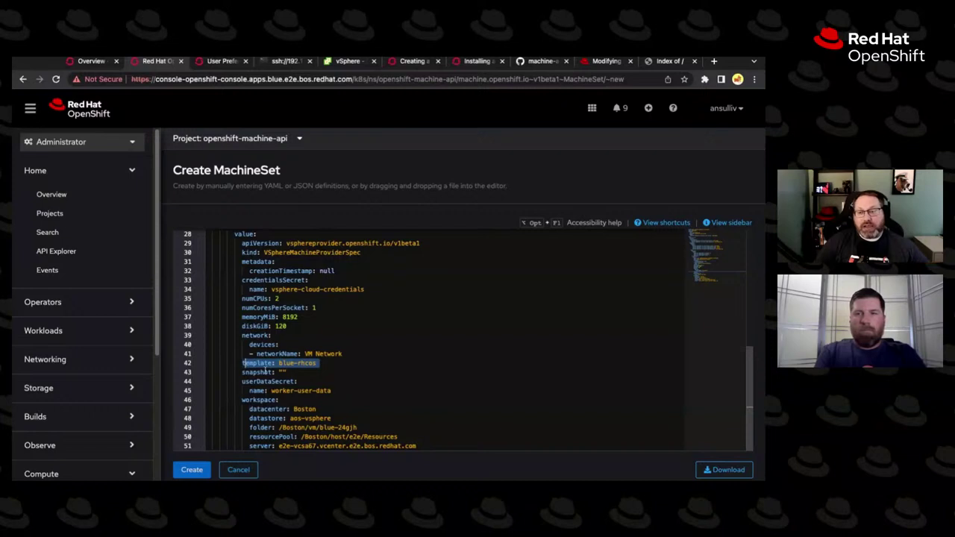
pyautogui.moveTo(241, 380); pyautogui.dragTo(322, 395)
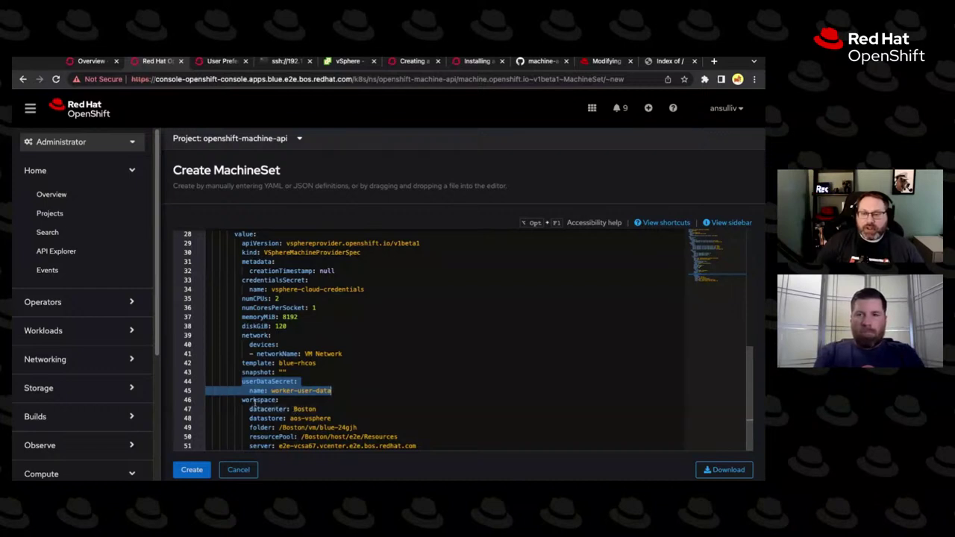
# Examine the workspace block's datacenter, datastore, folder and resourcePool entries, comparing the datacenter name with the folder path.
pyautogui.moveTo(250, 409); pyautogui.dragTo(417, 445)
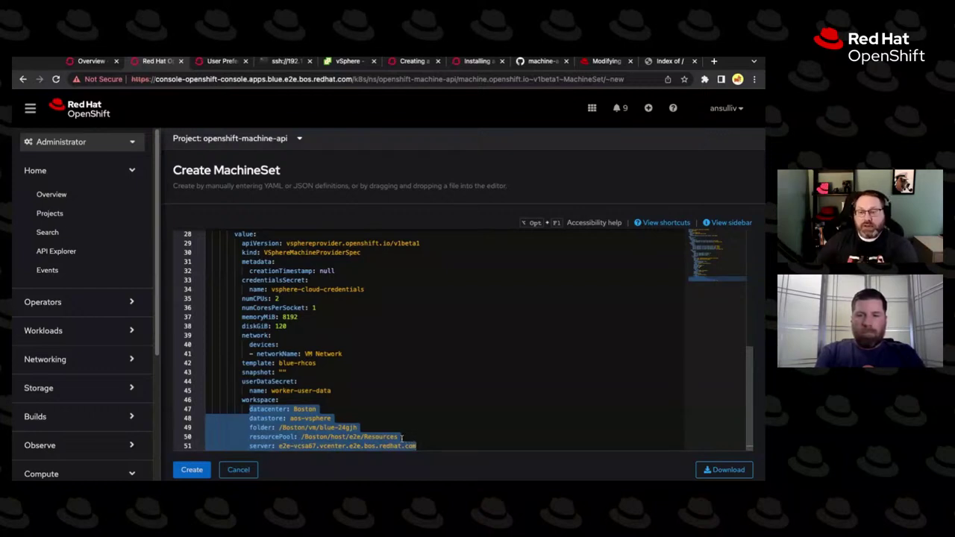
pyautogui.click(390, 438)
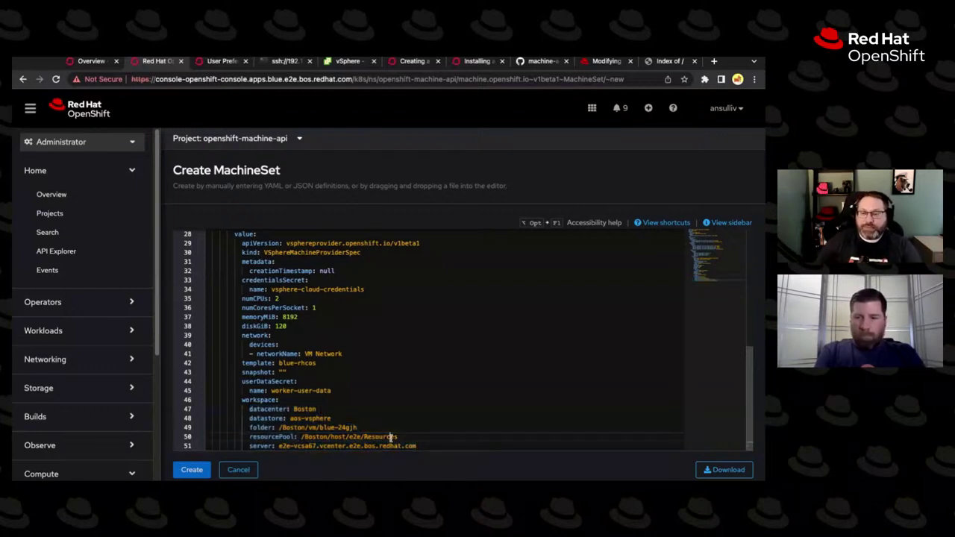
pyautogui.click(329, 418)
pyautogui.moveTo(332, 419); pyautogui.dragTo(287, 419)
pyautogui.click(305, 428)
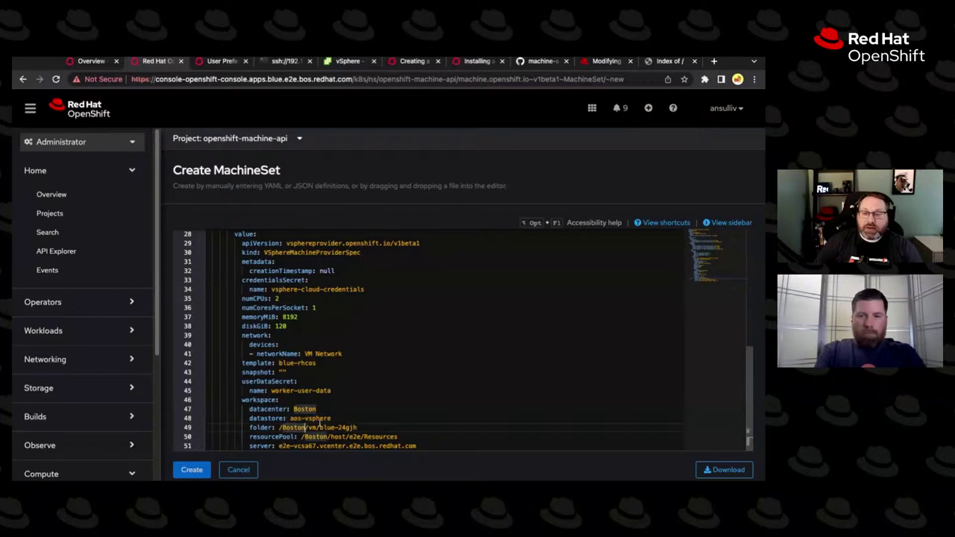
pyautogui.doubleClick(305, 409)
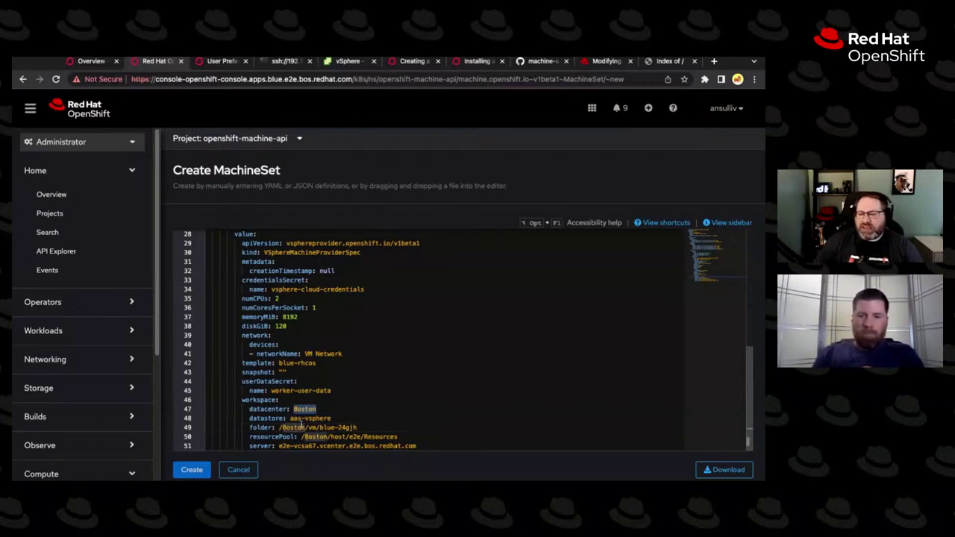
pyautogui.doubleClick(294, 428)
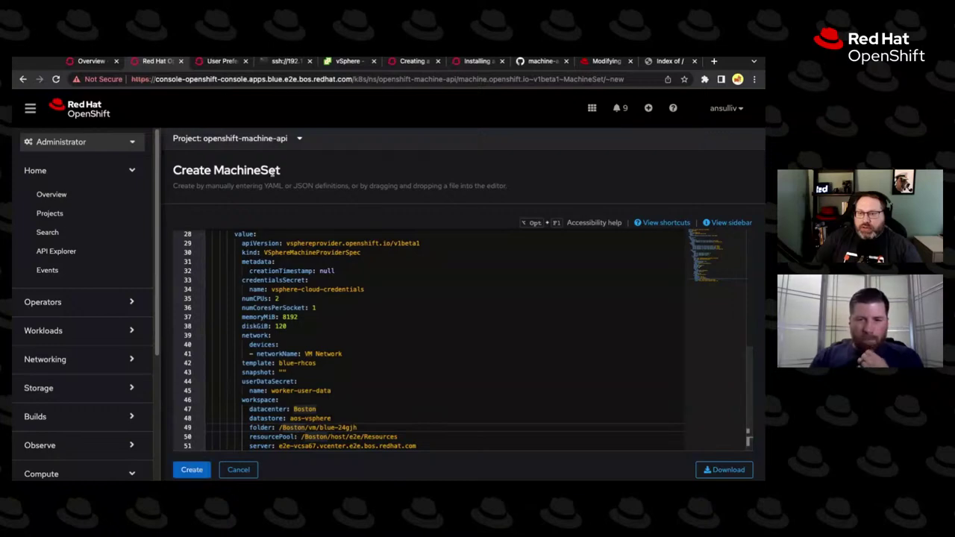
# Check the OVF template deployment in the vSphere Client and create the blue-24gjh-aoa MachineSet in the OpenShift console.
pyautogui.click(344, 61)
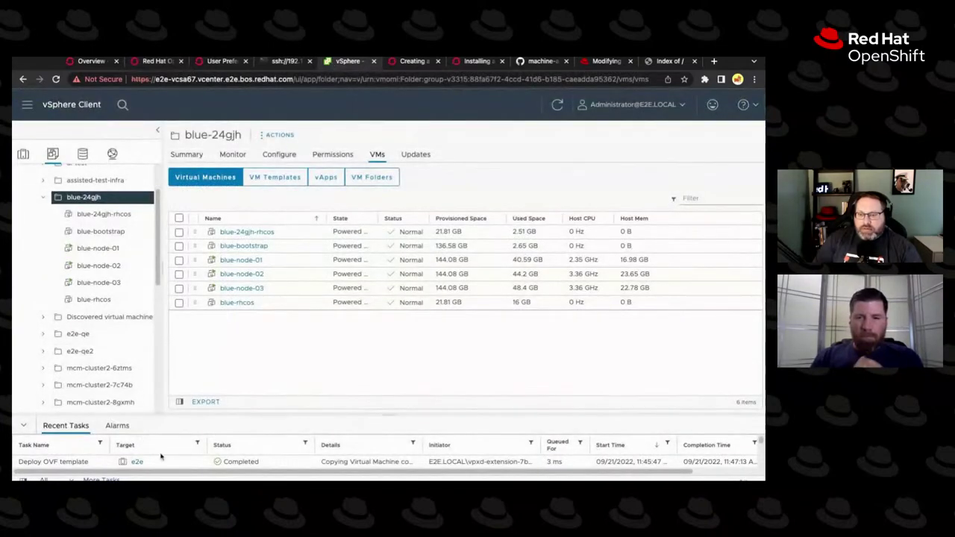
pyautogui.click(160, 61)
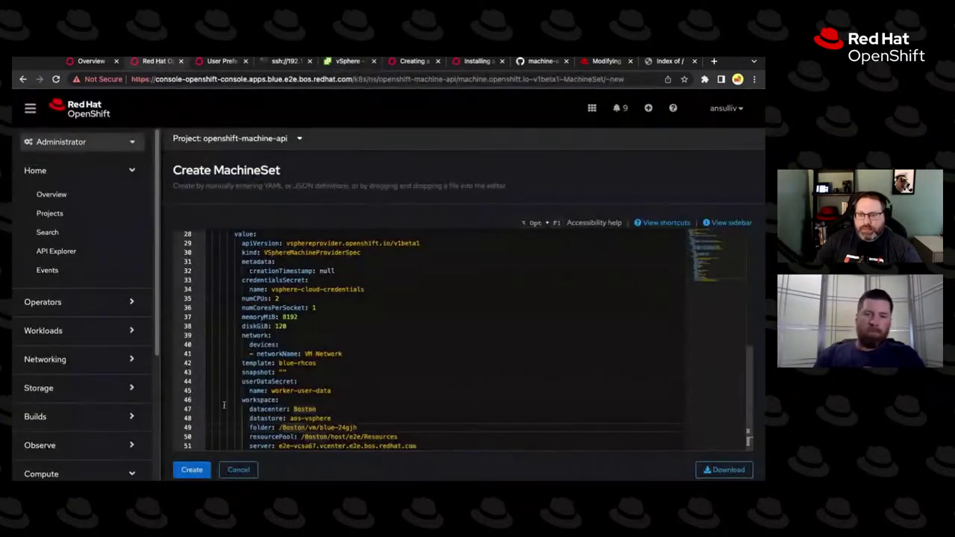
pyautogui.click(191, 470)
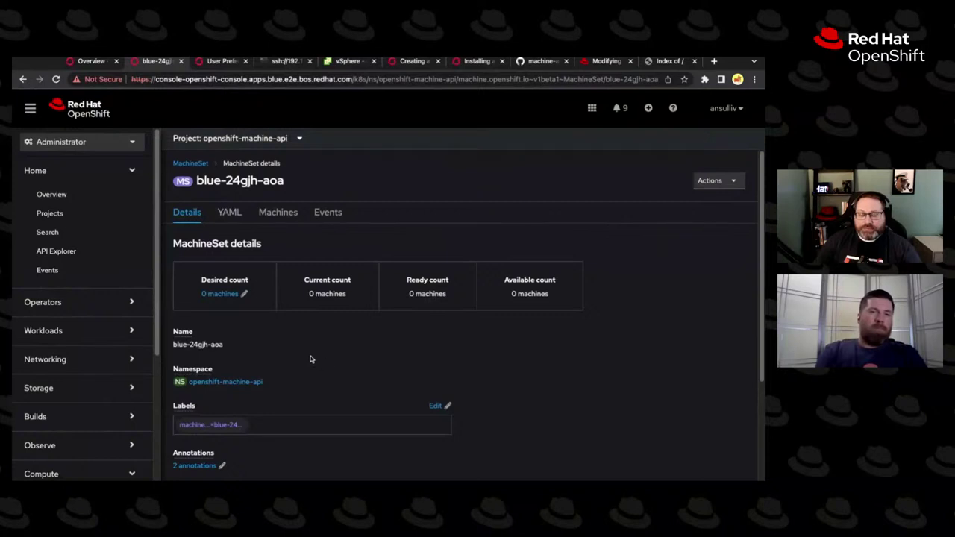
pyautogui.scroll(-2, 281, 357)
pyautogui.scroll(2, 282, 359)
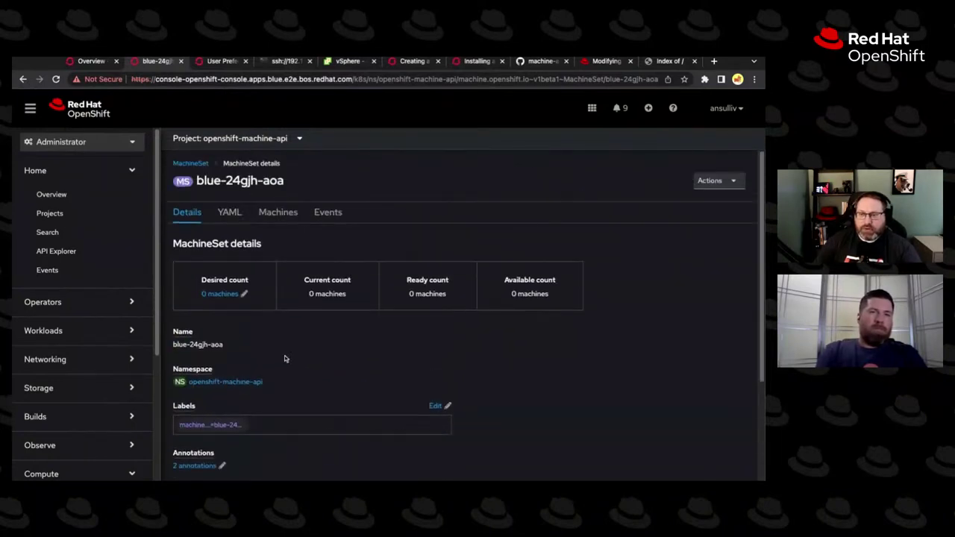
# Scale the blue-24gjh-aoa MachineSet to 1 machine, inspecting the blue-24gjh folder's VMs and selecting blue-rhcos in the vSphere Client before saving.
pyautogui.click(220, 294)
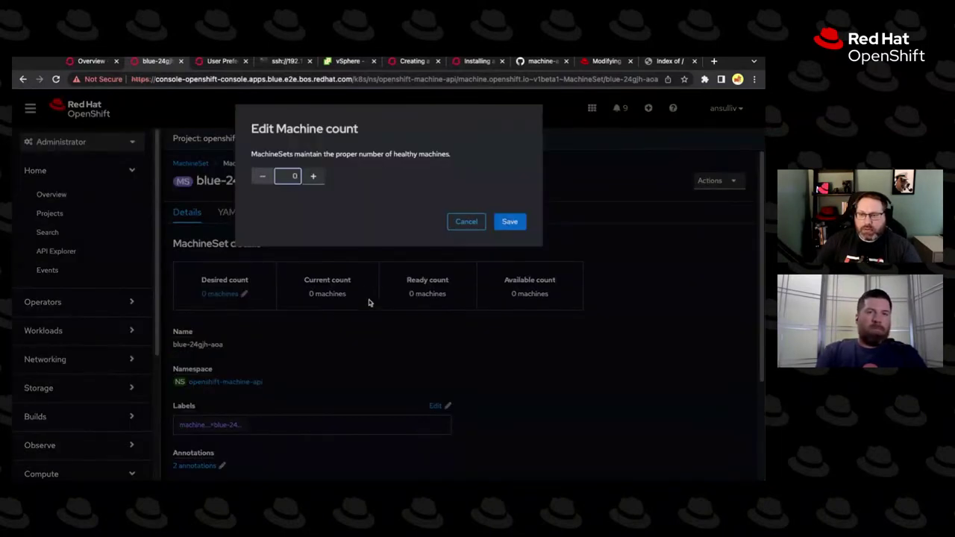
pyautogui.click(339, 61)
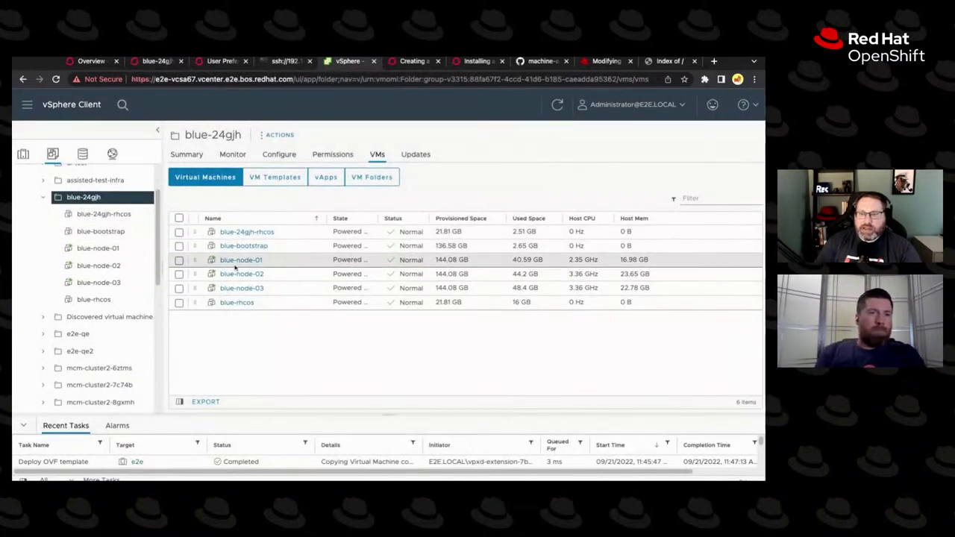
pyautogui.tripleClick(273, 250)
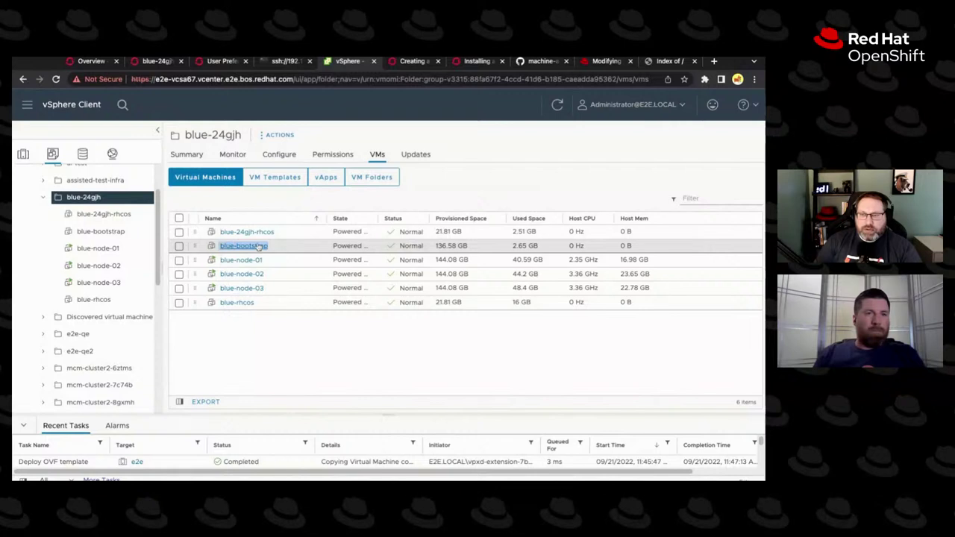
pyautogui.tripleClick(280, 233)
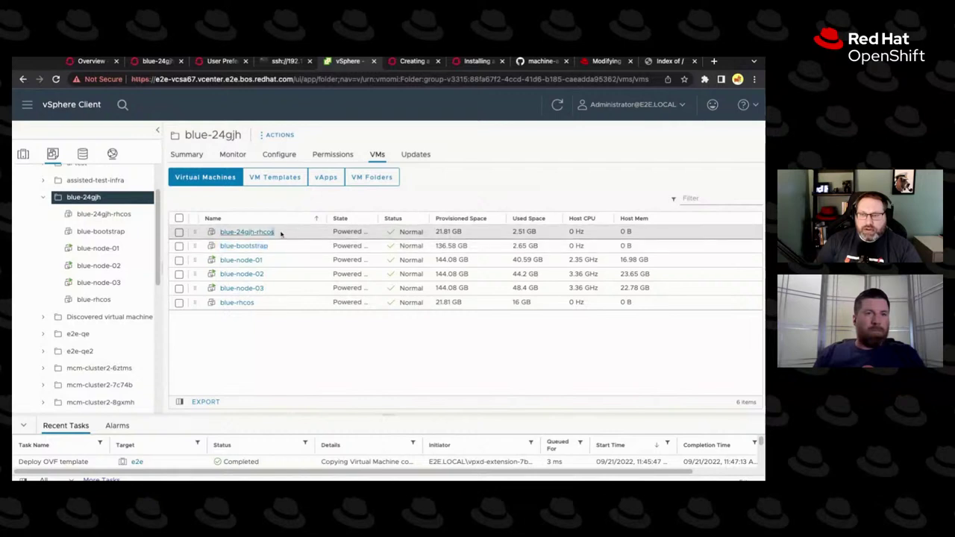
pyautogui.click(266, 306)
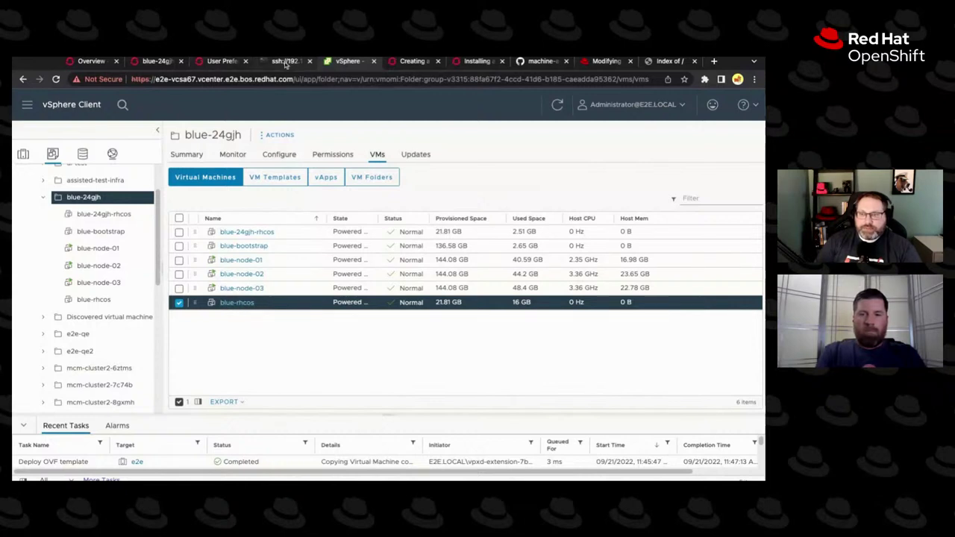
pyautogui.click(159, 61)
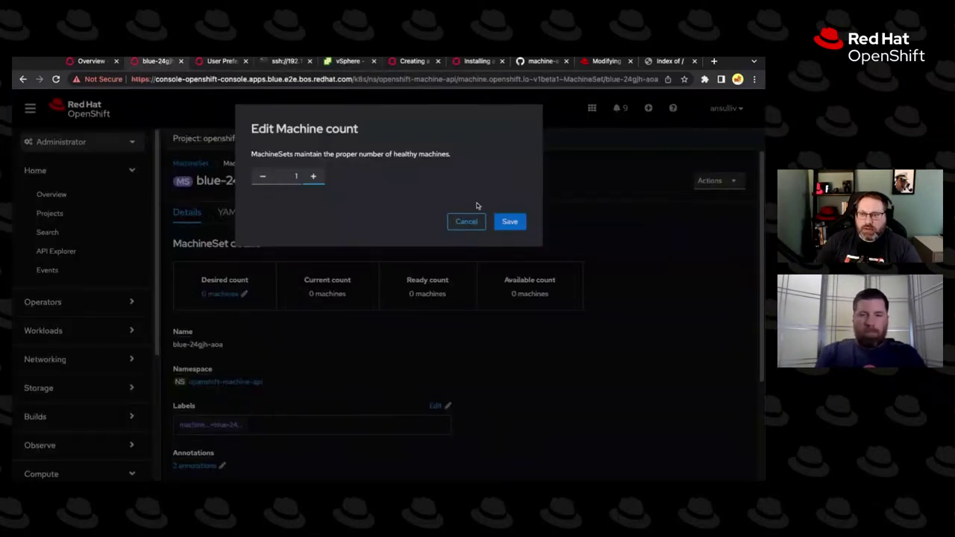
pyautogui.click(509, 222)
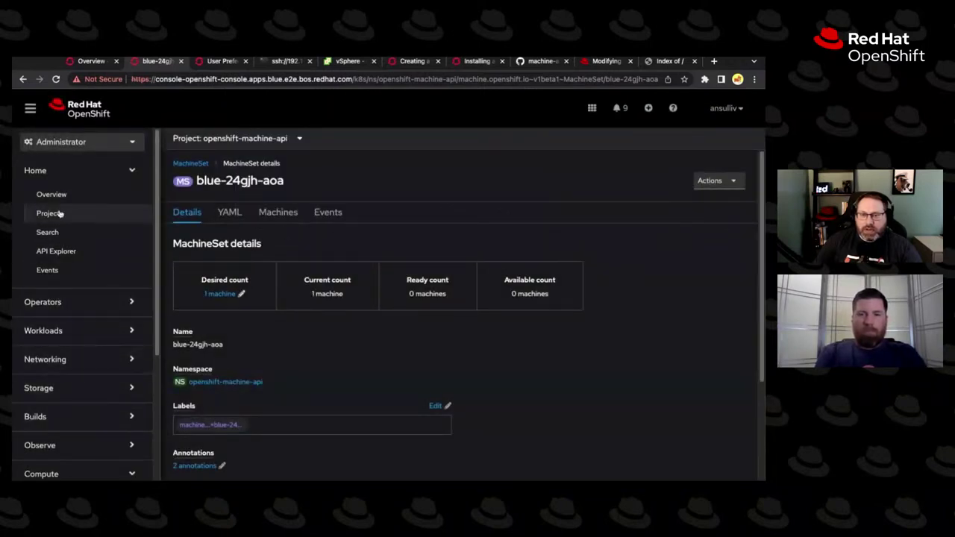
# Check the provisioning phase of the blue-24gjh-aoa machine and its MachineSet's machine count in the Compute lists.
pyautogui.click(54, 173)
pyautogui.scroll(-3, 75, 406)
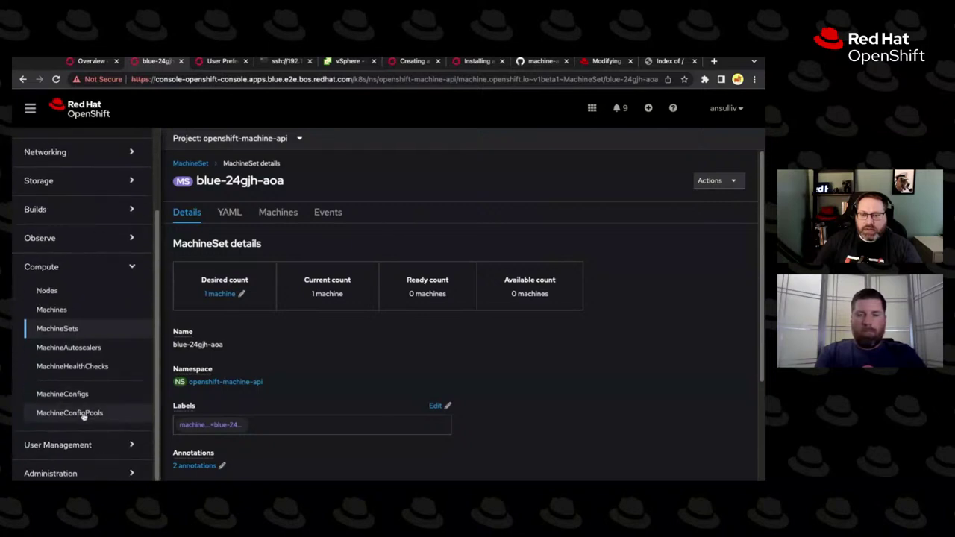
pyautogui.click(64, 308)
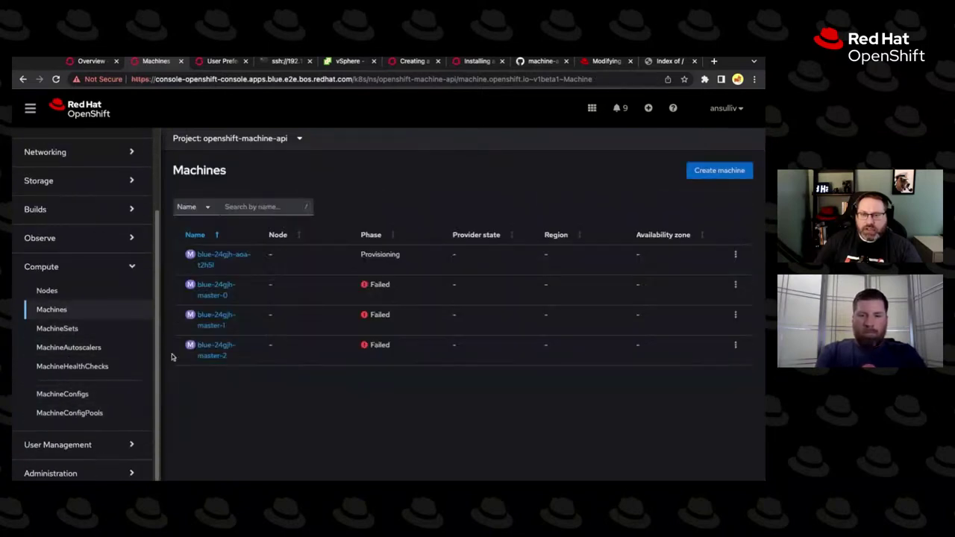
pyautogui.doubleClick(400, 258)
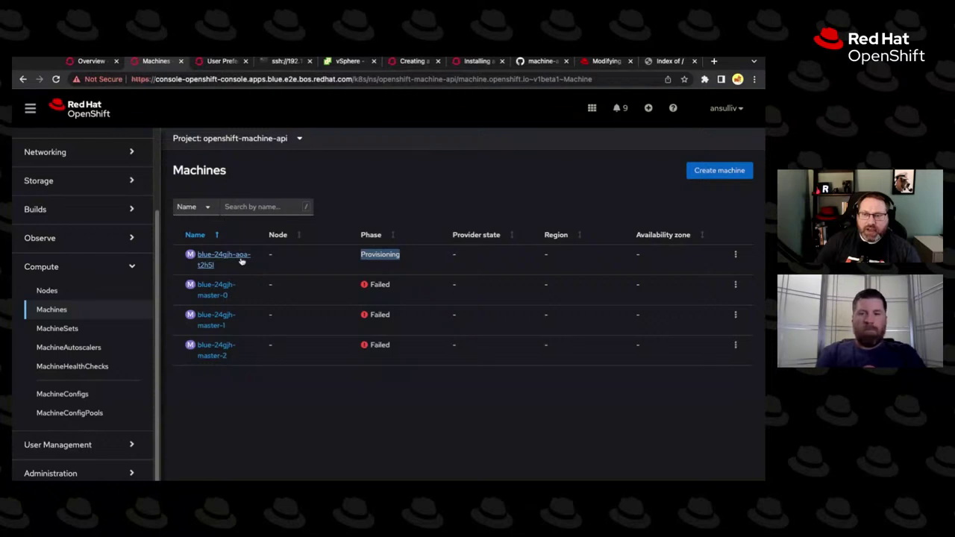
pyautogui.click(66, 330)
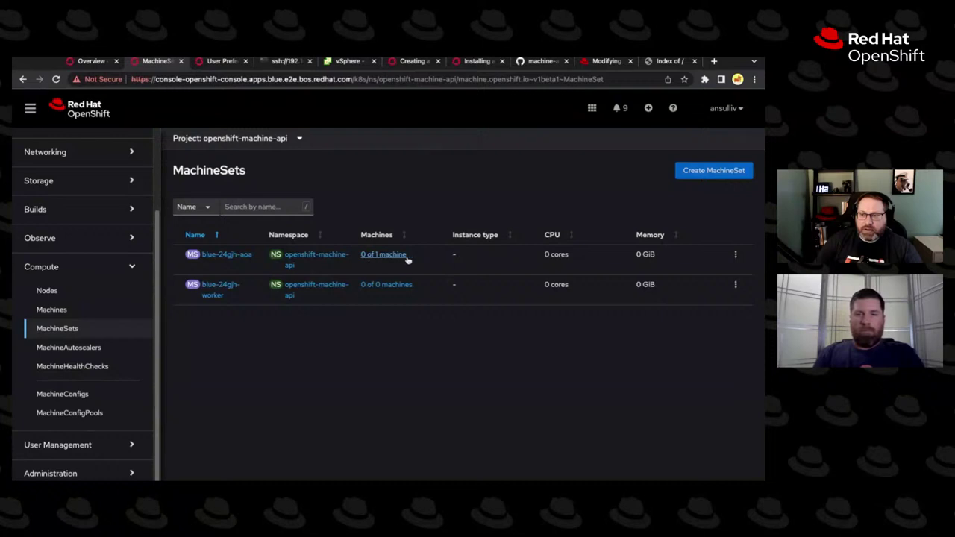
pyautogui.click(54, 310)
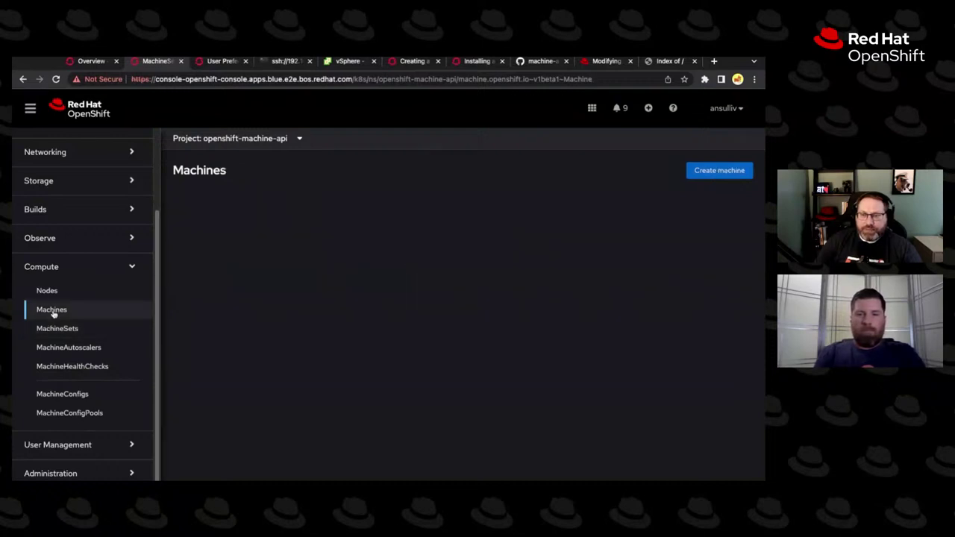
# Switch to the vSphere Client and open the summary of the blue-24gjh-aoa-t2h5l virtual machine.
pyautogui.click(337, 61)
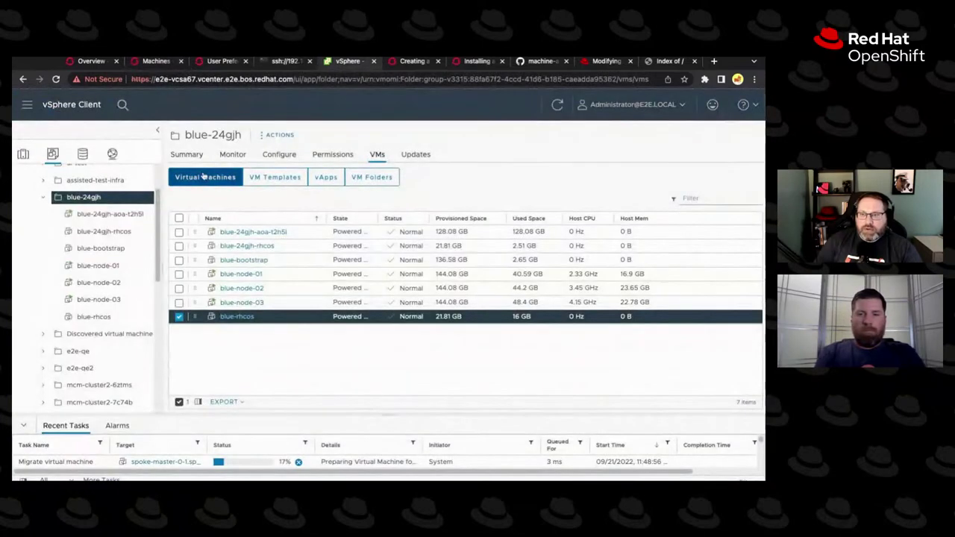
pyautogui.moveTo(219, 233); pyautogui.dragTo(297, 234)
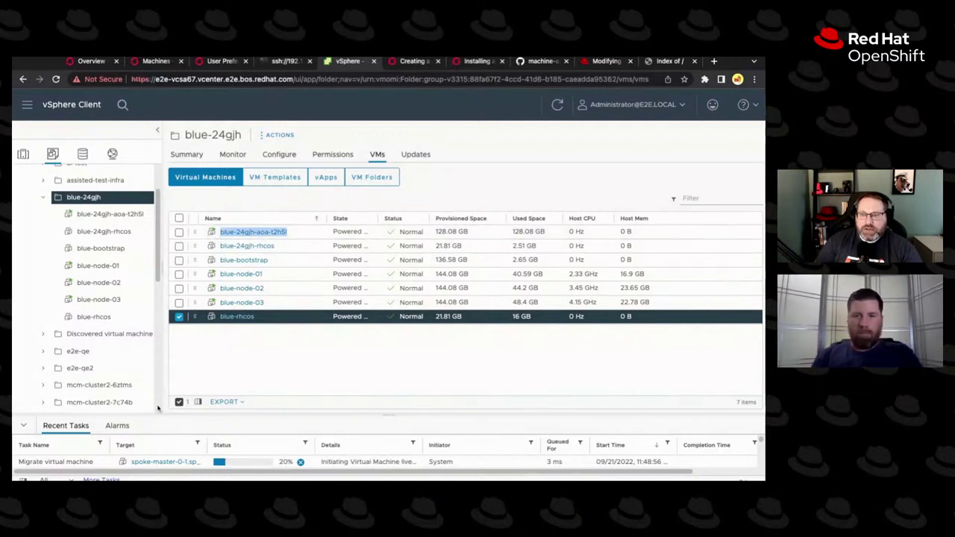
pyautogui.click(254, 232)
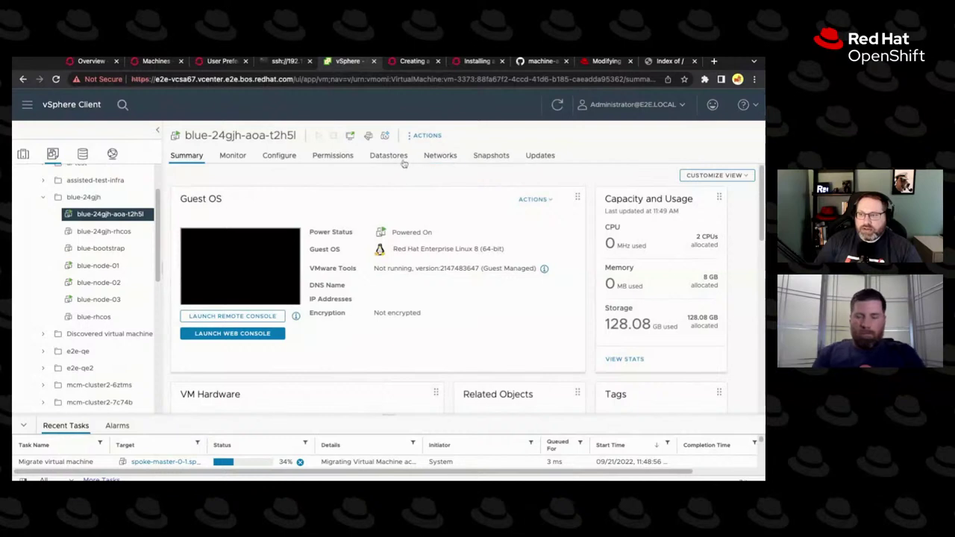
# Examine the events of the blue-24gjh-aoa-t2h5l virtual machine, view its boot output in the web console, and close the console.
pyautogui.click(233, 155)
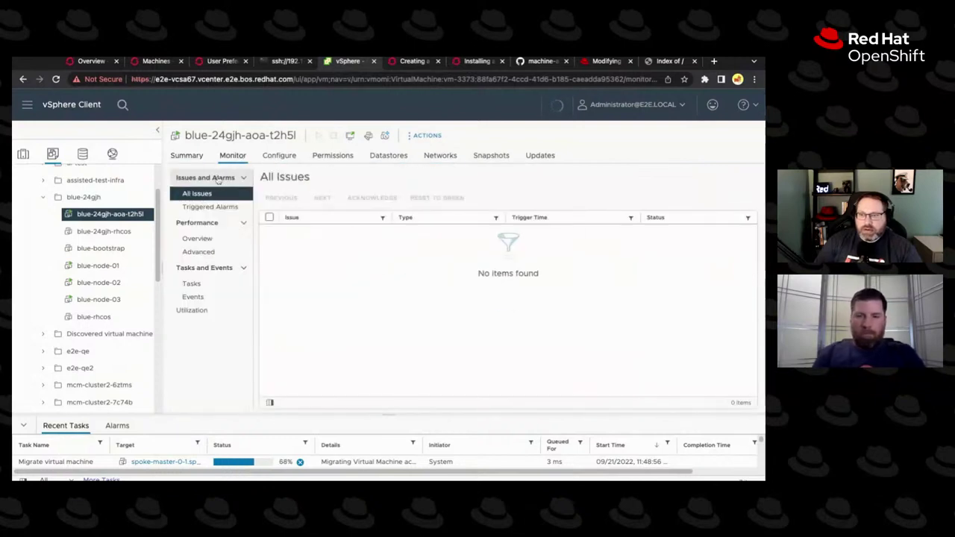
pyautogui.click(195, 297)
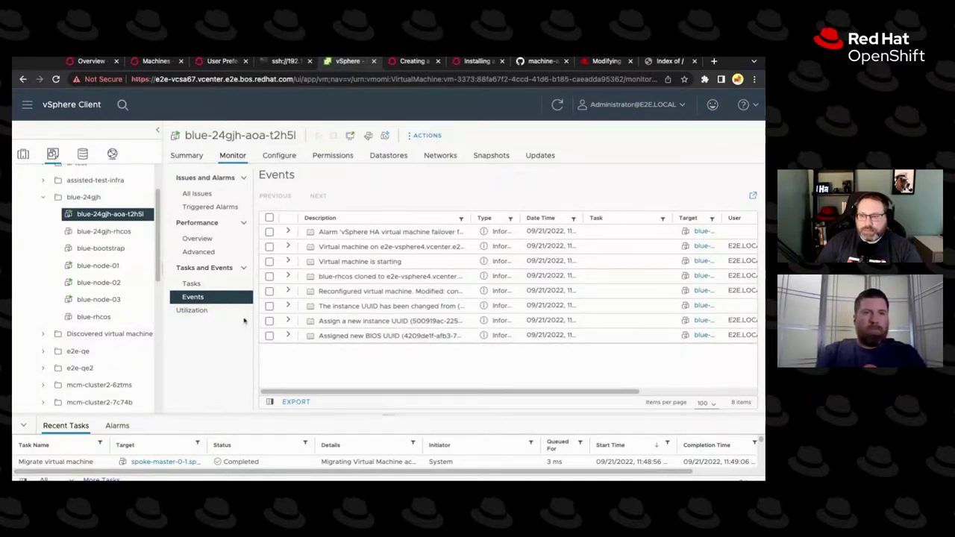
pyautogui.click(186, 156)
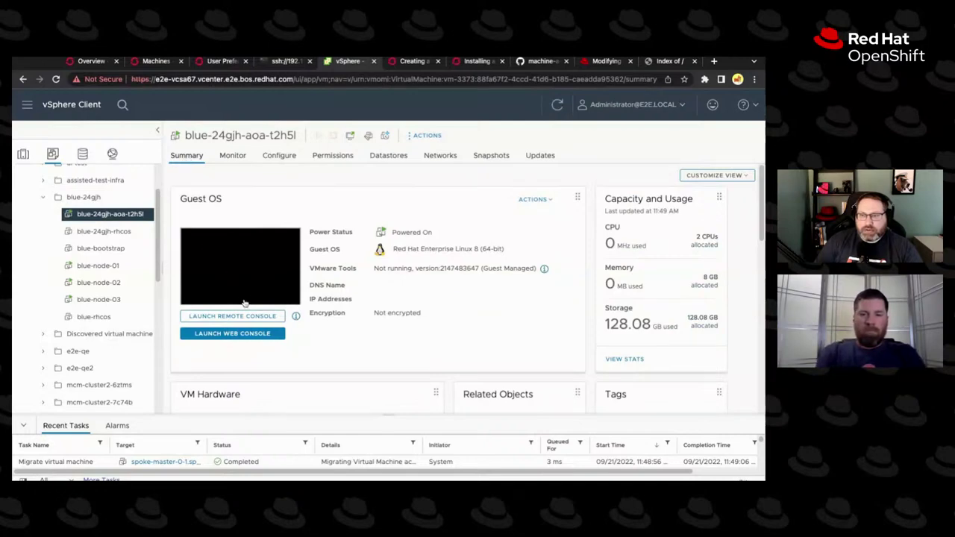
pyautogui.click(232, 333)
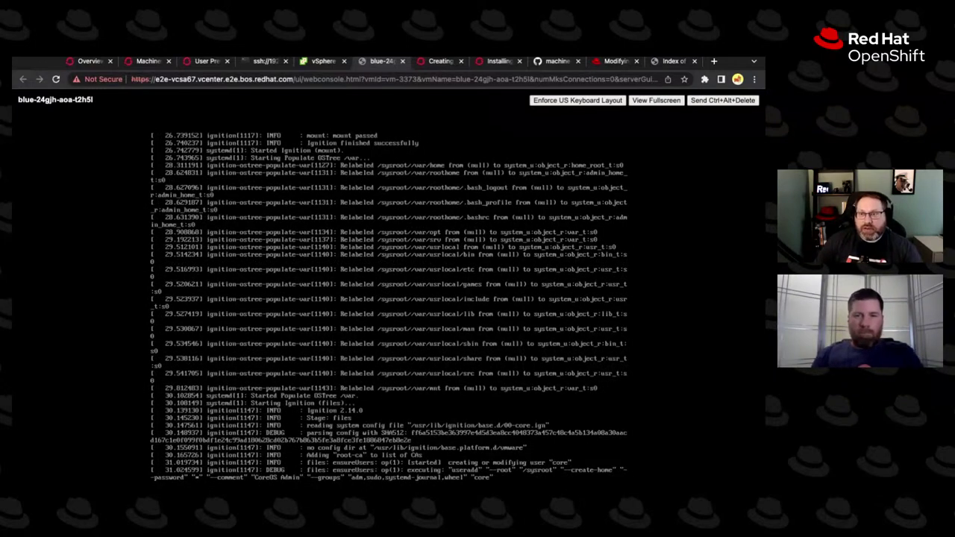
pyautogui.click(403, 62)
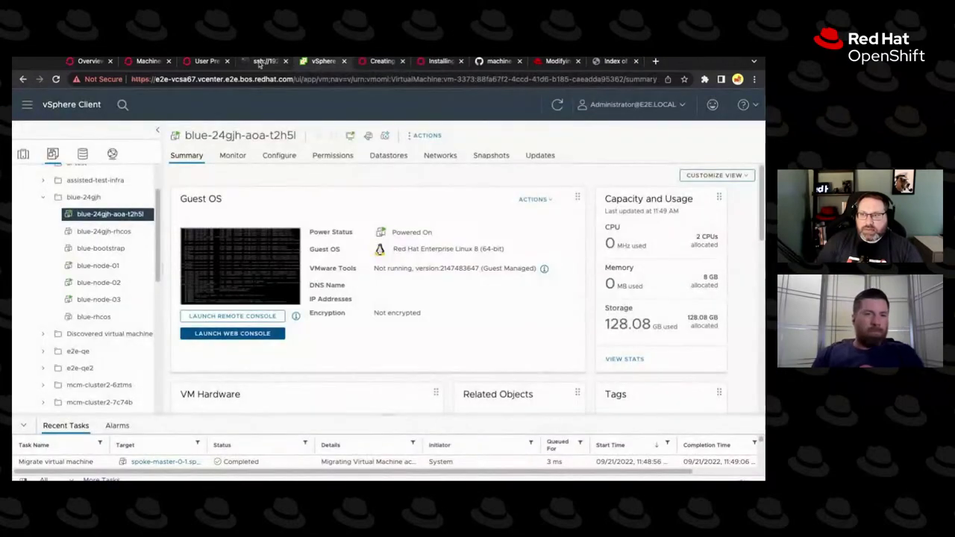
# Switch to the OpenShift console and check the blue-24gjh-aoa-t2h5l machine's phase and the cluster's node list.
pyautogui.click(157, 61)
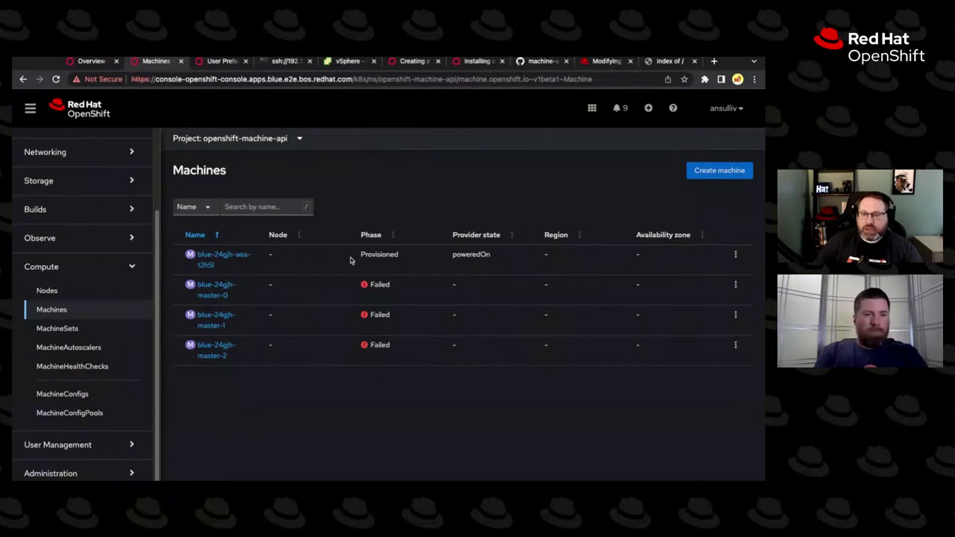
pyautogui.click(52, 293)
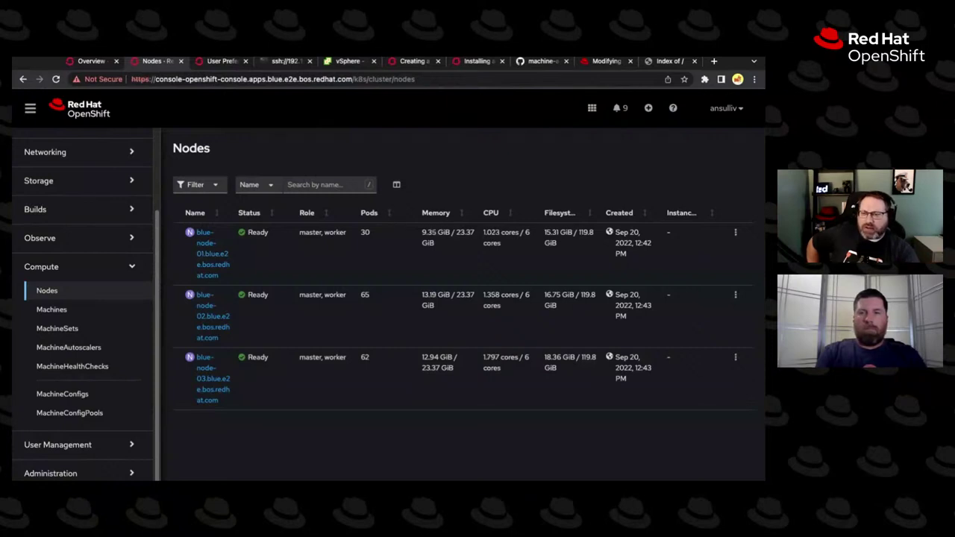
# In the OpenShift 4.11 documentation, open "Replacing an unhealthy etcd member" under Control plane backup and restore.
pyautogui.click(461, 66)
pyautogui.scroll(-8, 98, 373)
pyautogui.scroll(-4, 98, 377)
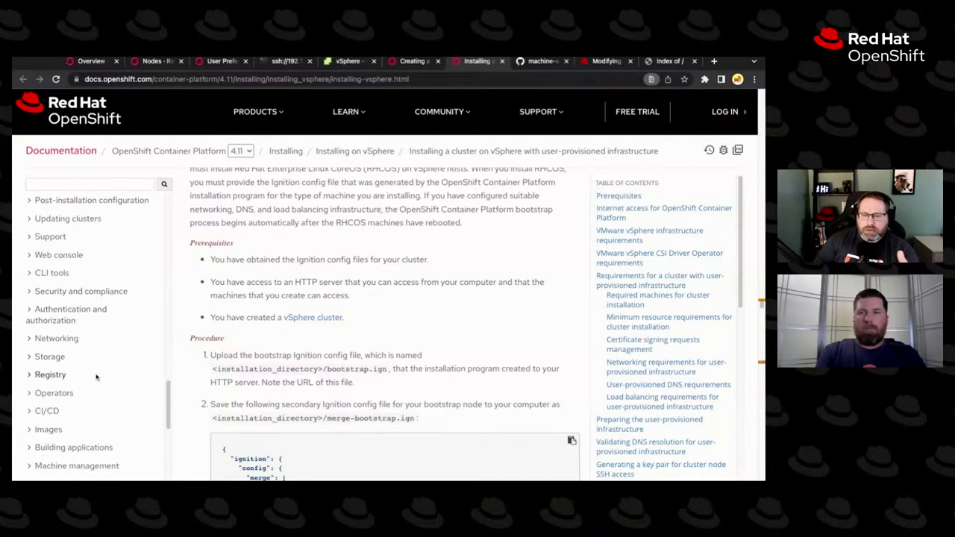
pyautogui.scroll(-5, 89, 387)
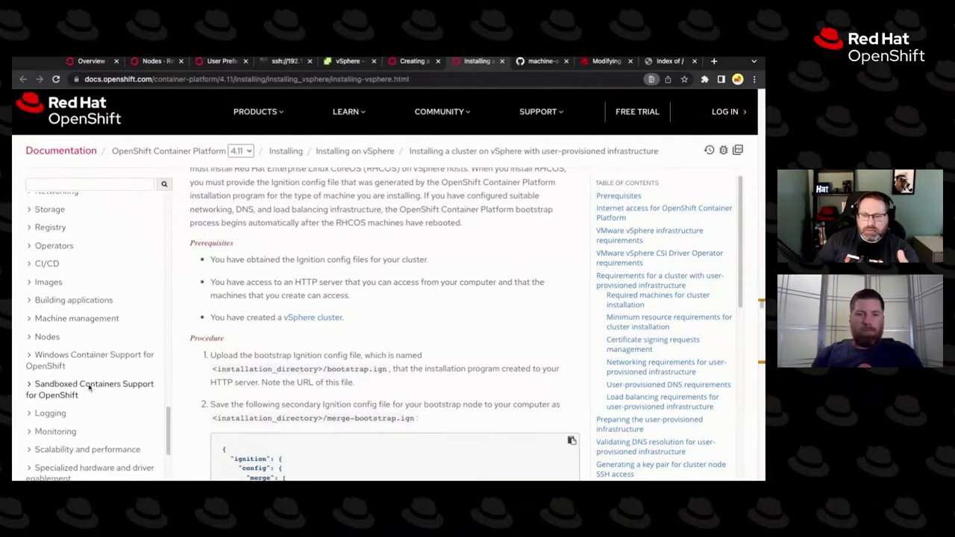
pyautogui.click(85, 386)
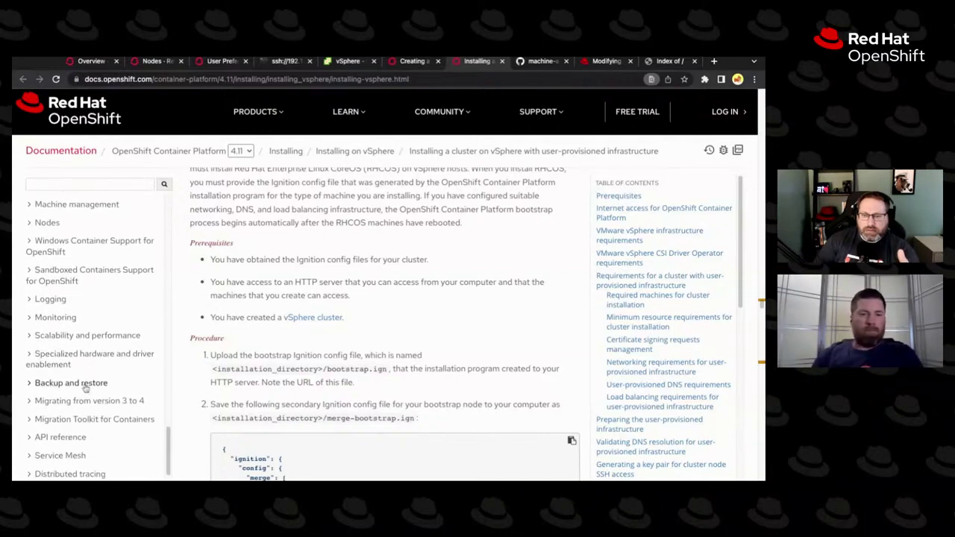
pyautogui.scroll(-5, 86, 380)
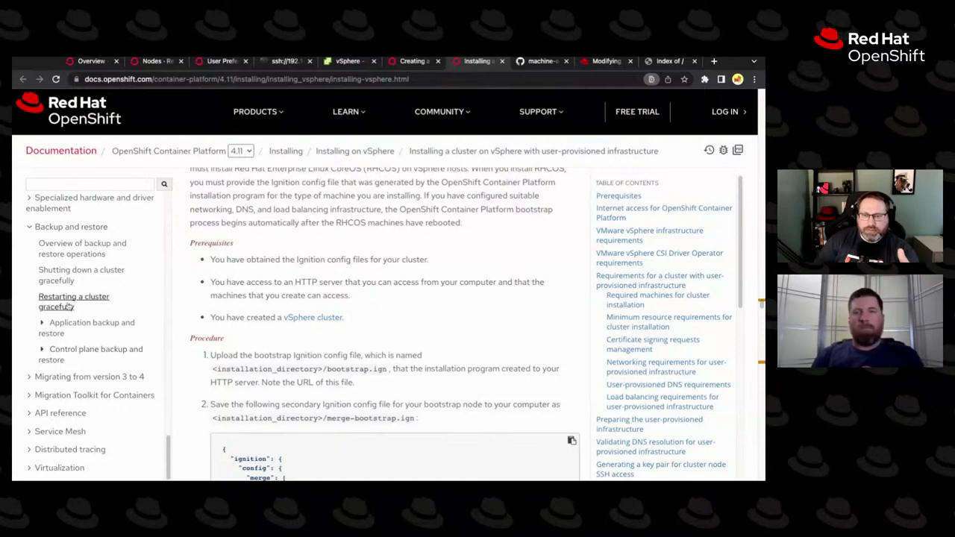
pyautogui.click(89, 357)
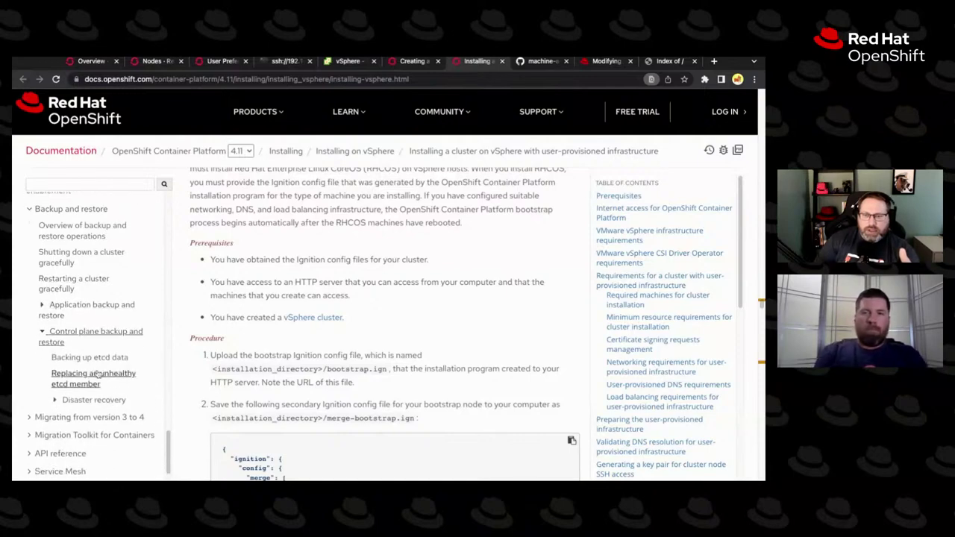
pyautogui.click(89, 381)
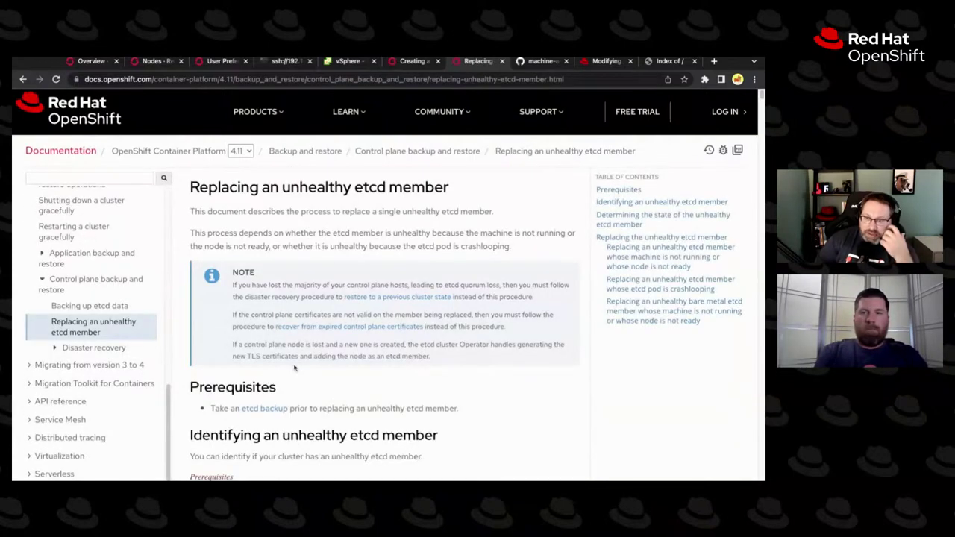
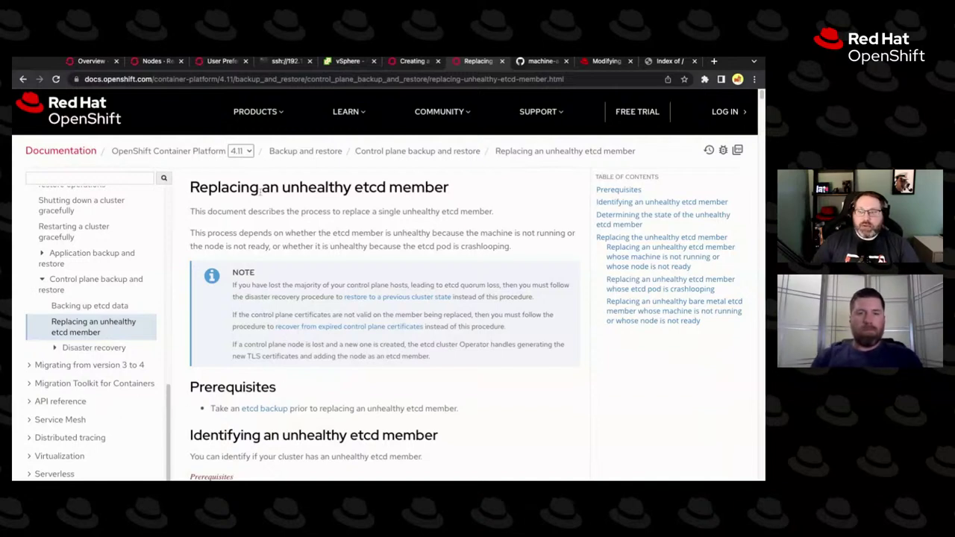
# Recheck the new VM in the vSphere Client, and its machine phase and node registration in the OpenShift console.
pyautogui.click(166, 63)
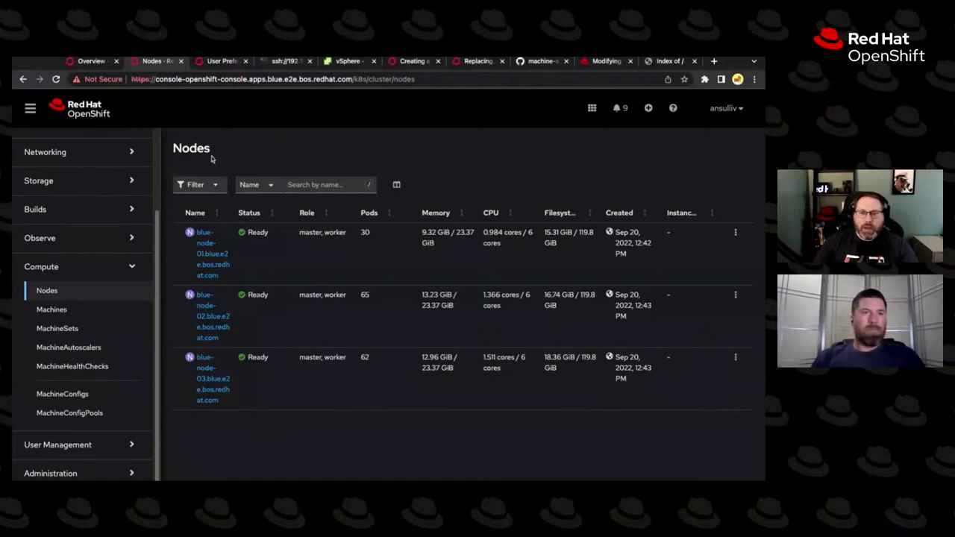
pyautogui.click(348, 62)
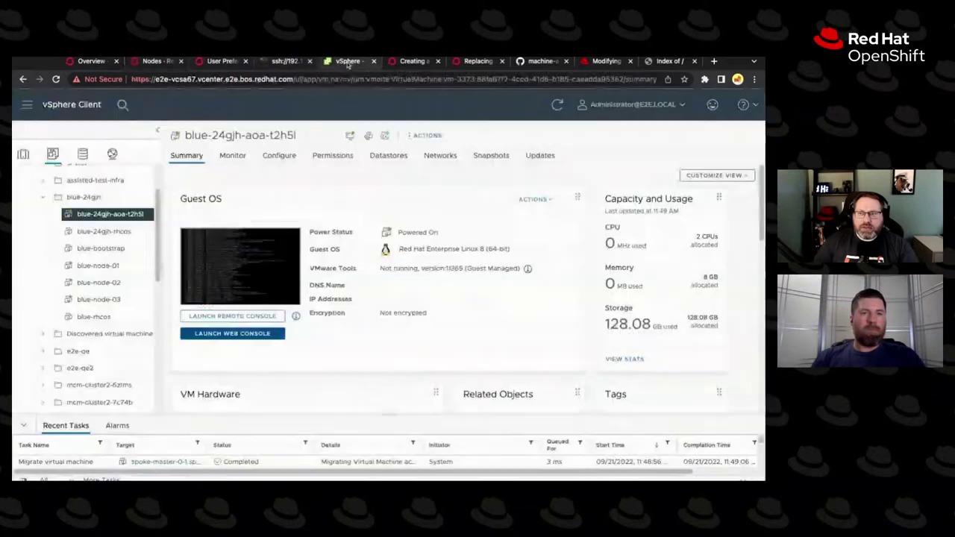
pyautogui.click(166, 66)
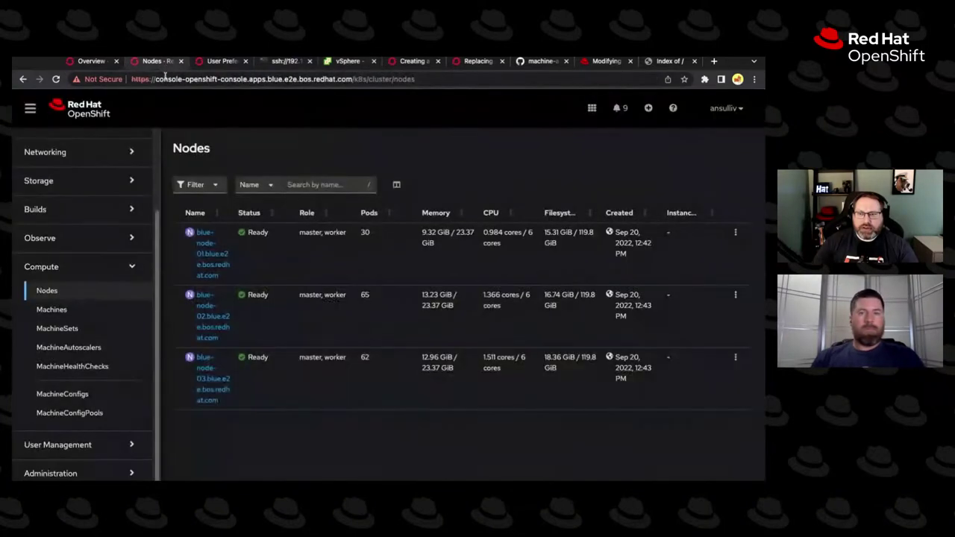
pyautogui.click(64, 314)
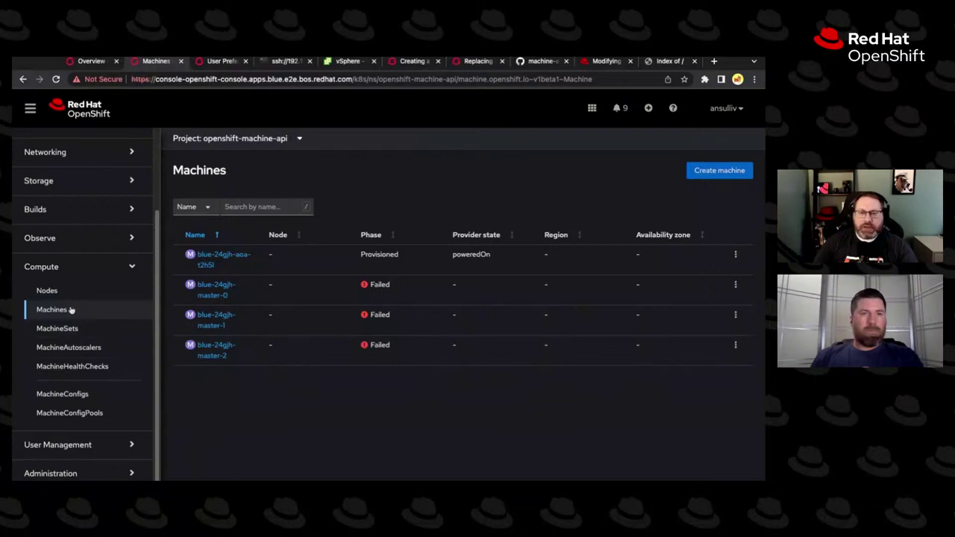
pyautogui.click(52, 291)
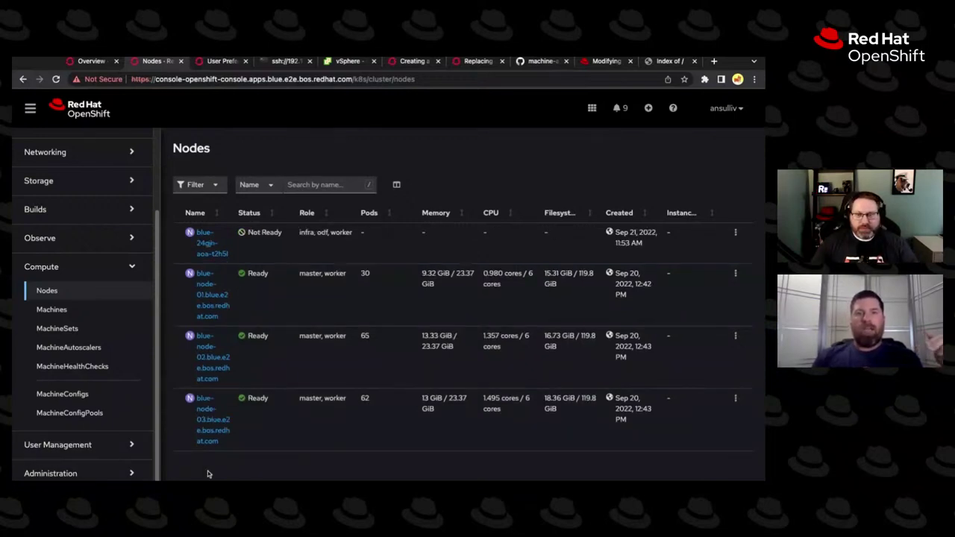
# Examine the status and assigned roles of the blue-24gjh-aoa-t2h5l node in the Nodes list.
pyautogui.moveTo(358, 236); pyautogui.dragTo(231, 240)
pyautogui.click(315, 238)
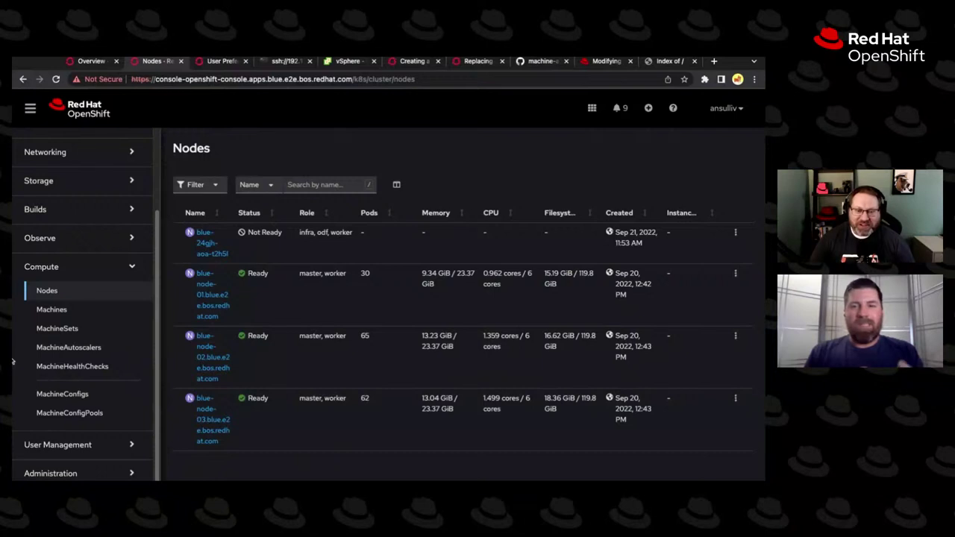
pyautogui.moveTo(299, 232)
pyautogui.mouseDown()
pyautogui.moveTo(352, 233)
pyautogui.moveTo(299, 233)
pyautogui.mouseUp()
pyautogui.click(356, 236)
pyautogui.click(297, 266)
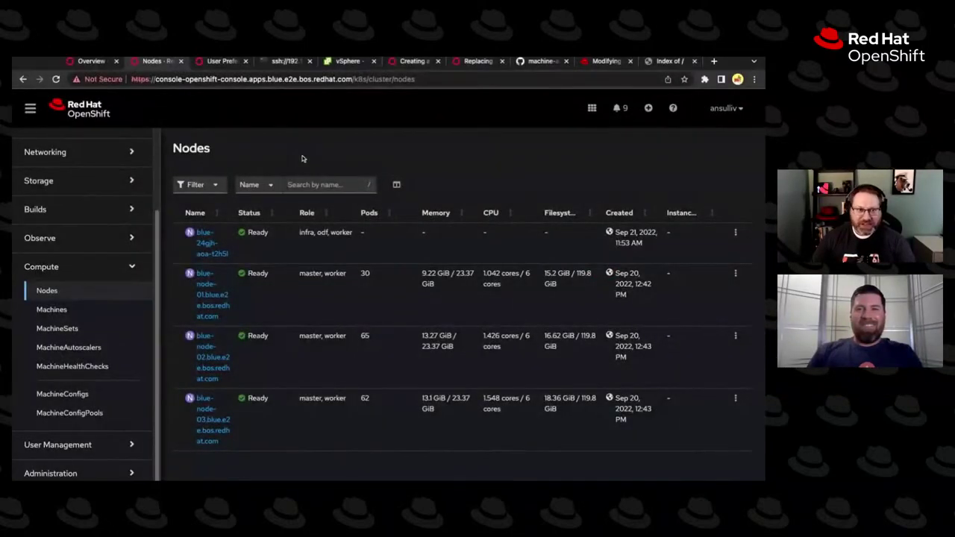
# Search the web for "bonanza definition" in a new browser tab and read the noun definitions.
pyautogui.hotkey('ctrl', 't')
pyautogui.write('bonan')
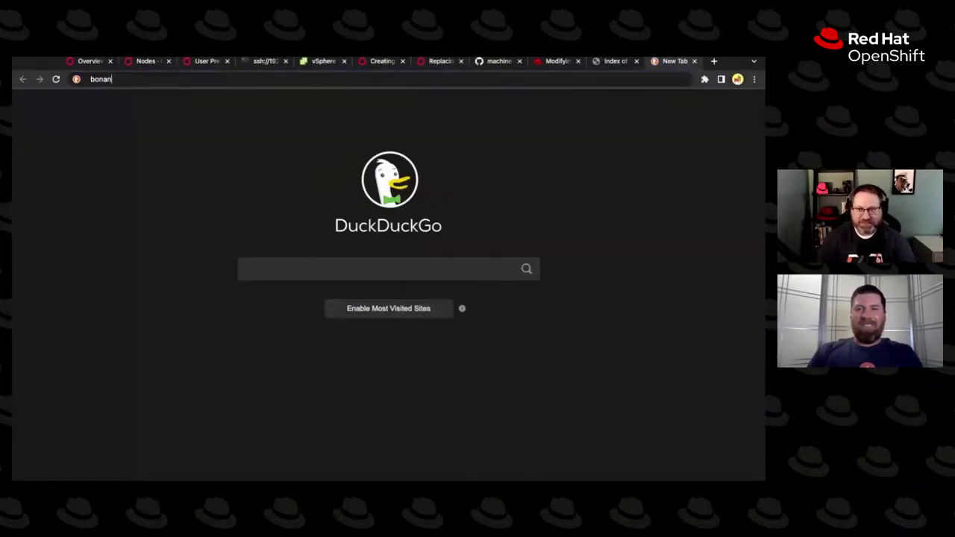
pyautogui.write('za definition')
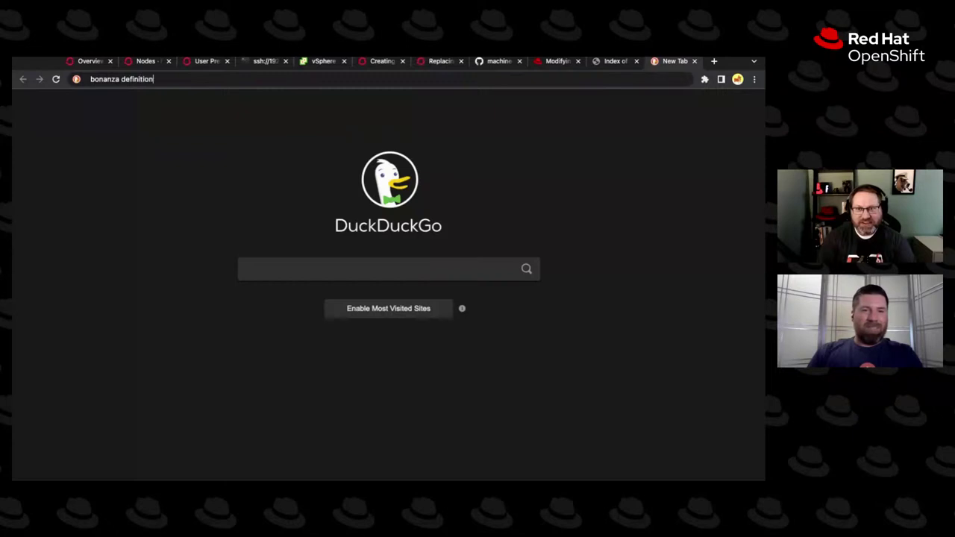
pyautogui.press('Return')
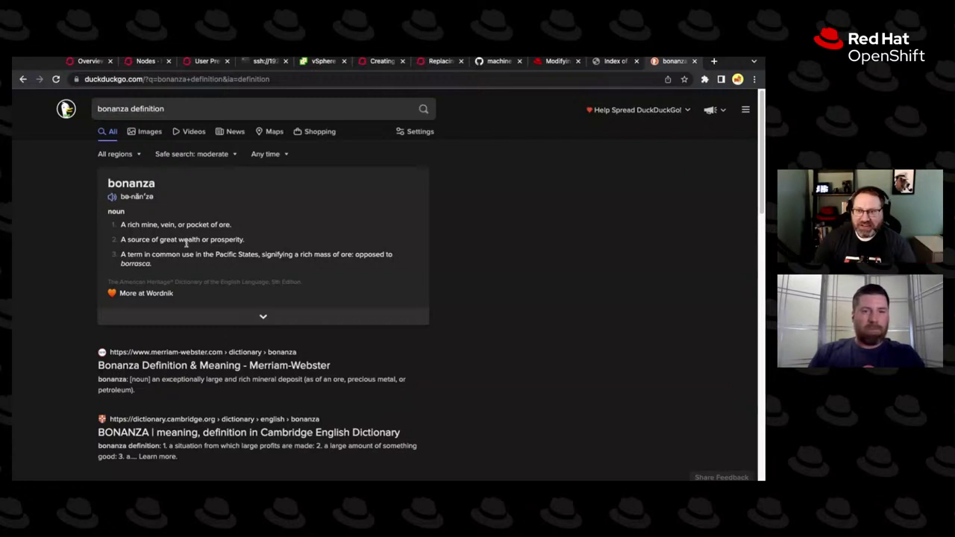
pyautogui.moveTo(126, 239); pyautogui.dragTo(237, 239)
pyautogui.moveTo(131, 225); pyautogui.dragTo(227, 224)
pyautogui.click(227, 226)
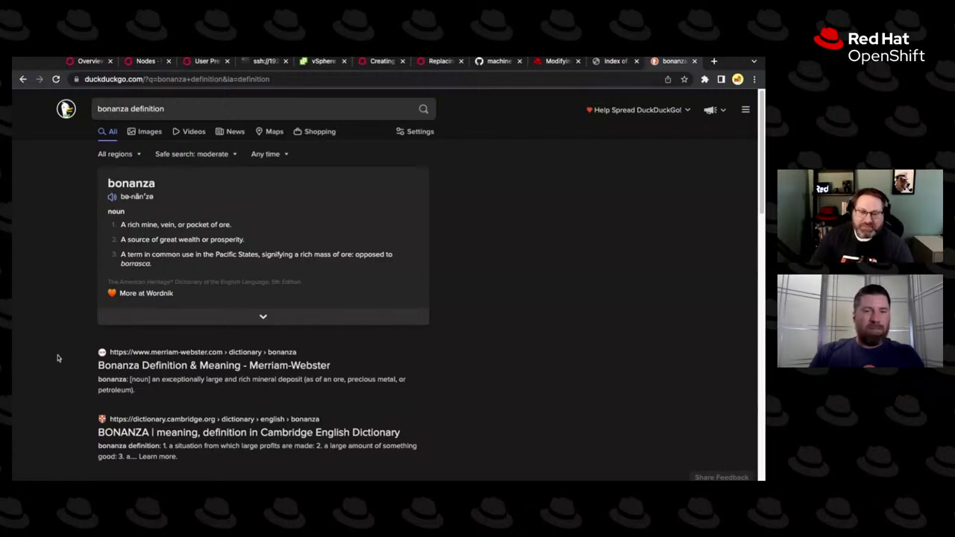
# Open the Merriam-Webster entry for bonanza and highlight part of definition 2a, "something that is very valuable".
pyautogui.click(133, 365)
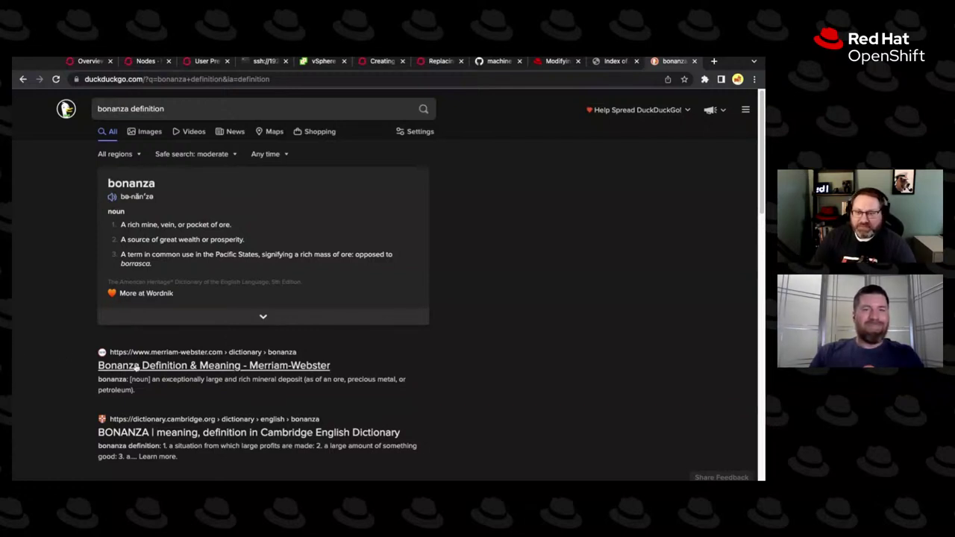
pyautogui.scroll(-2, 85, 371)
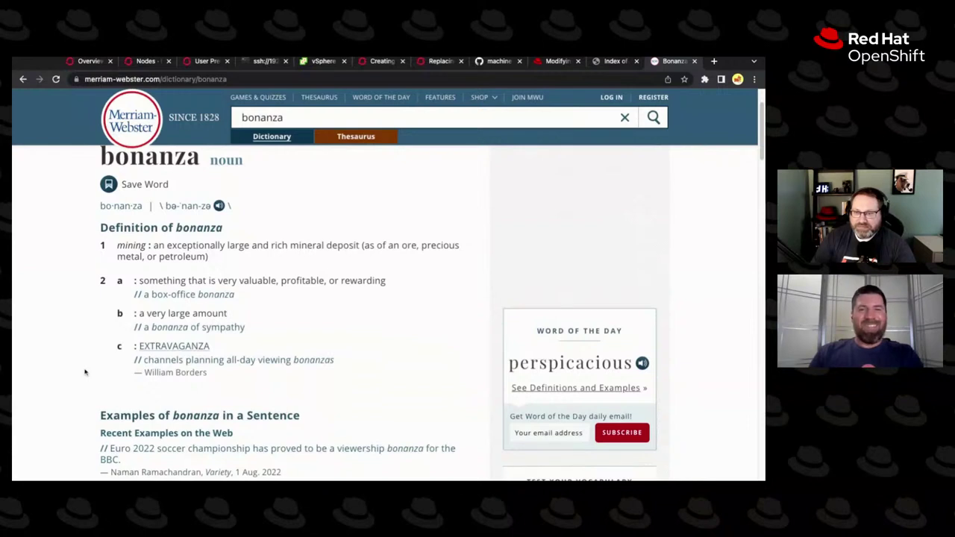
pyautogui.moveTo(158, 280); pyautogui.dragTo(276, 280)
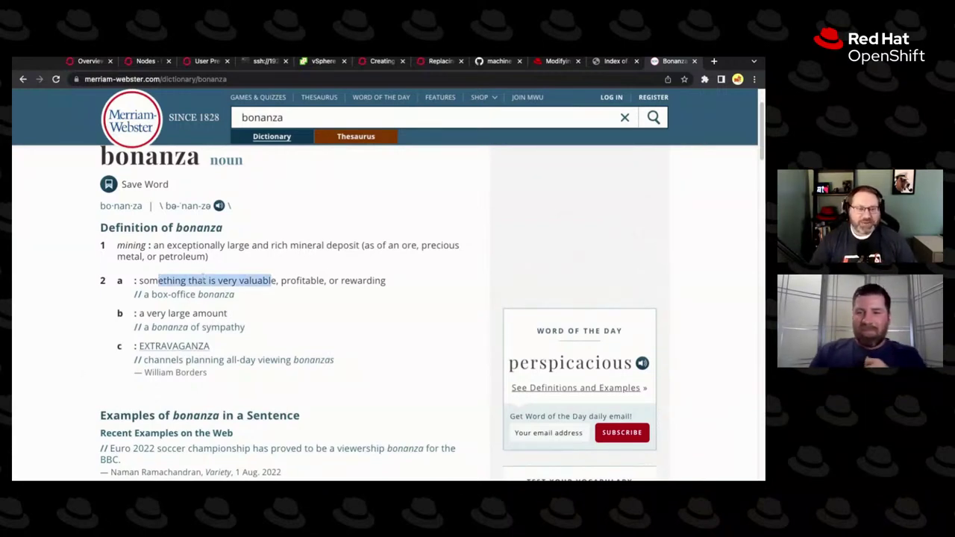
pyautogui.hotkey('alt', 'Tab')
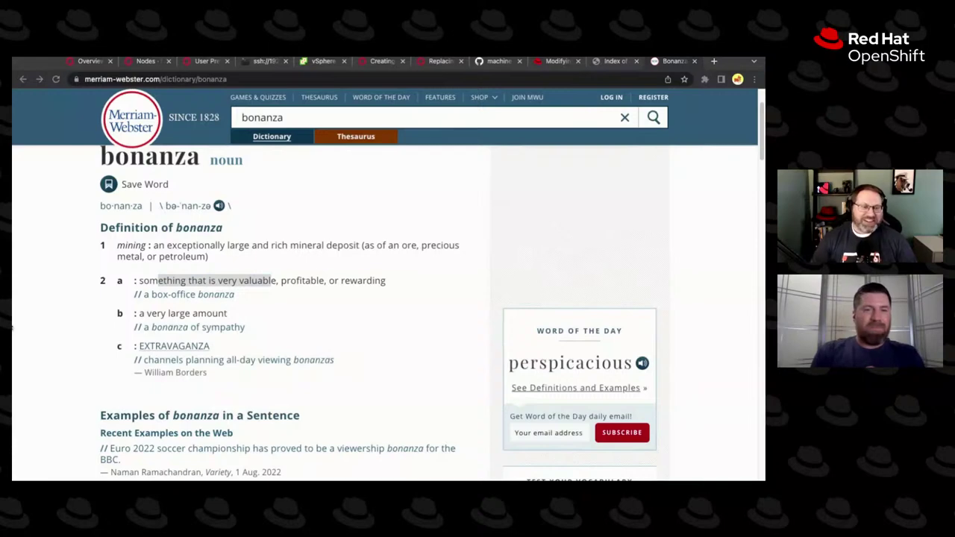